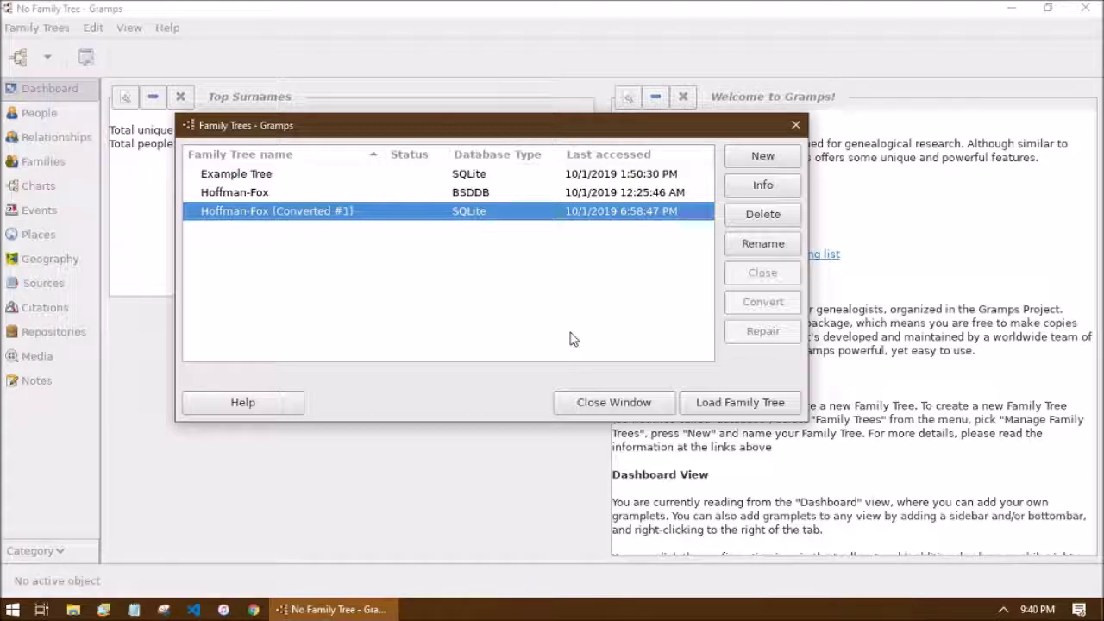
# Close the Family Trees manager to return to the empty Dashboard.
pyautogui.click(557, 401)
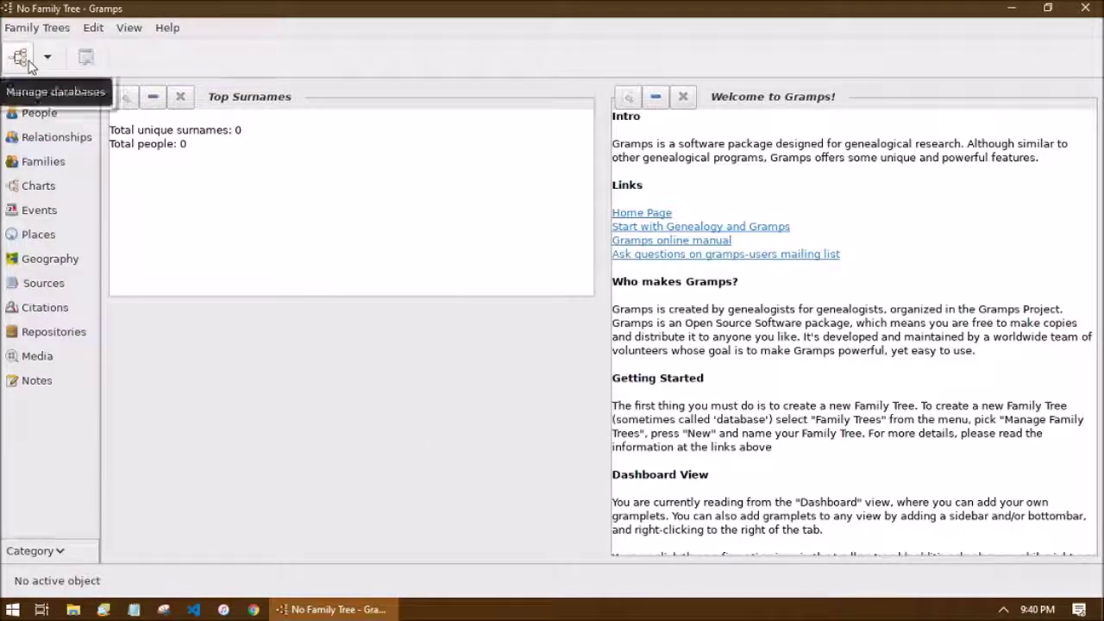
# Reopen the Family Trees manager from the Family Trees menu, showing its three trees.
pyautogui.click(26, 65)
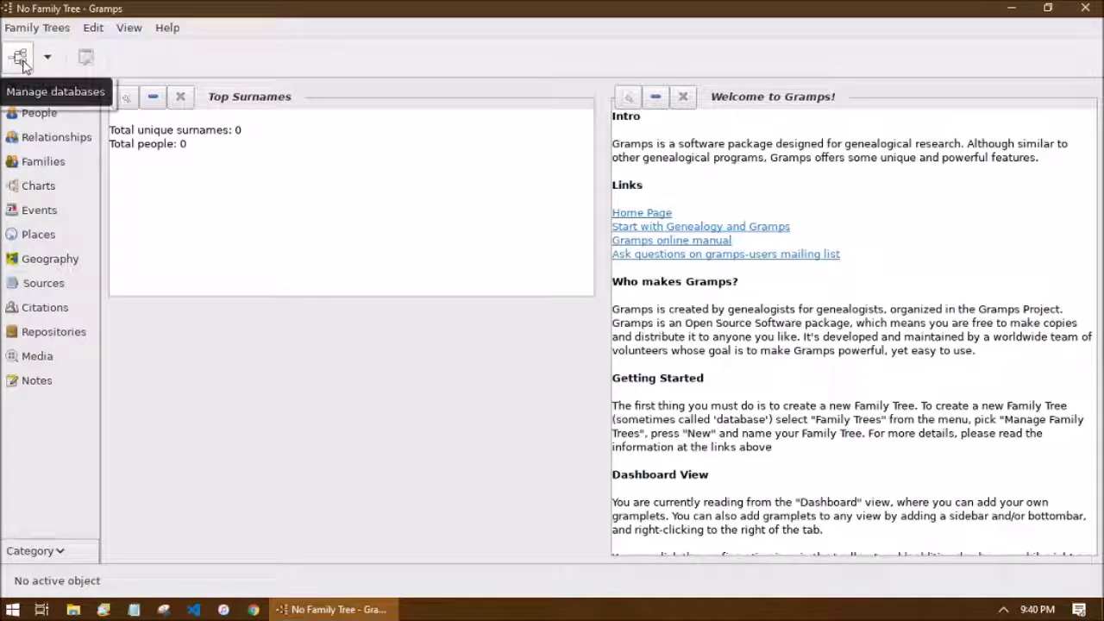
pyautogui.click(24, 65)
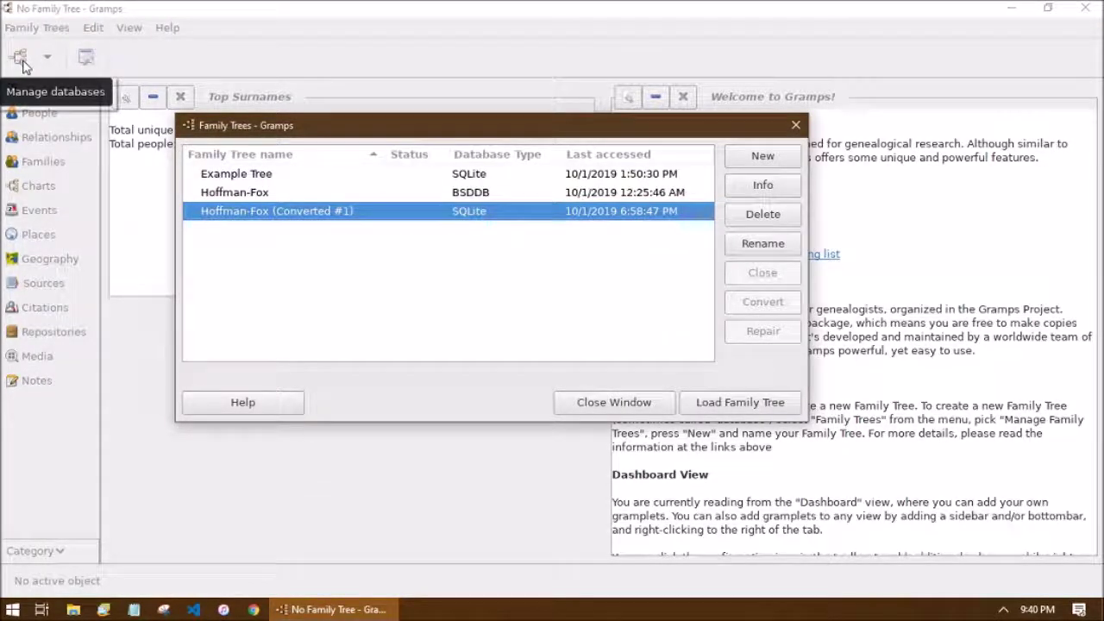
pyautogui.click(604, 402)
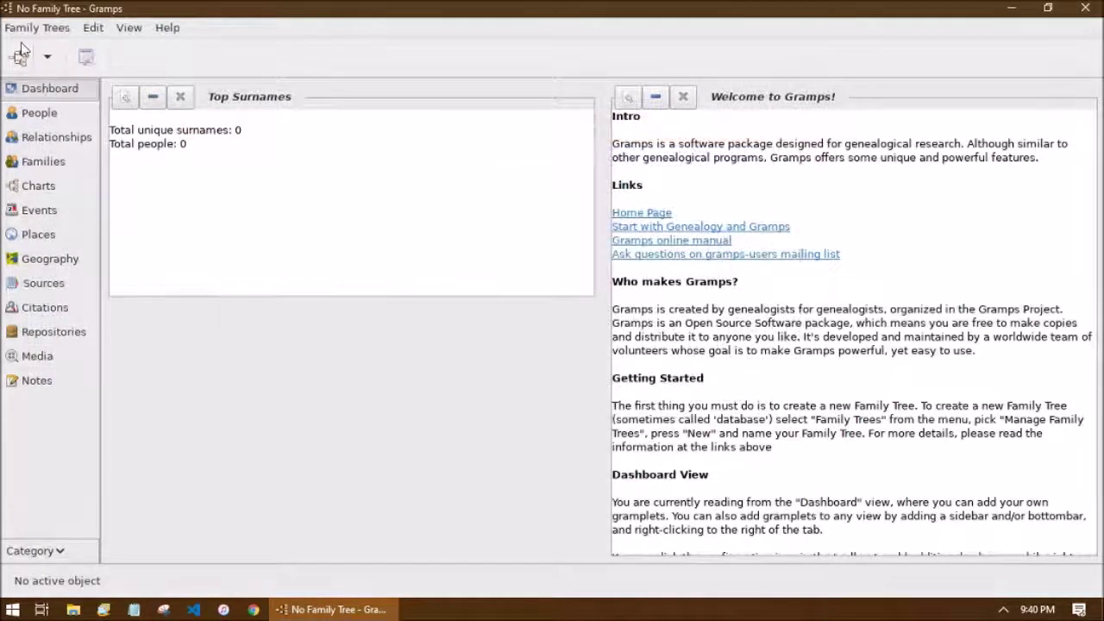
pyautogui.click(26, 27)
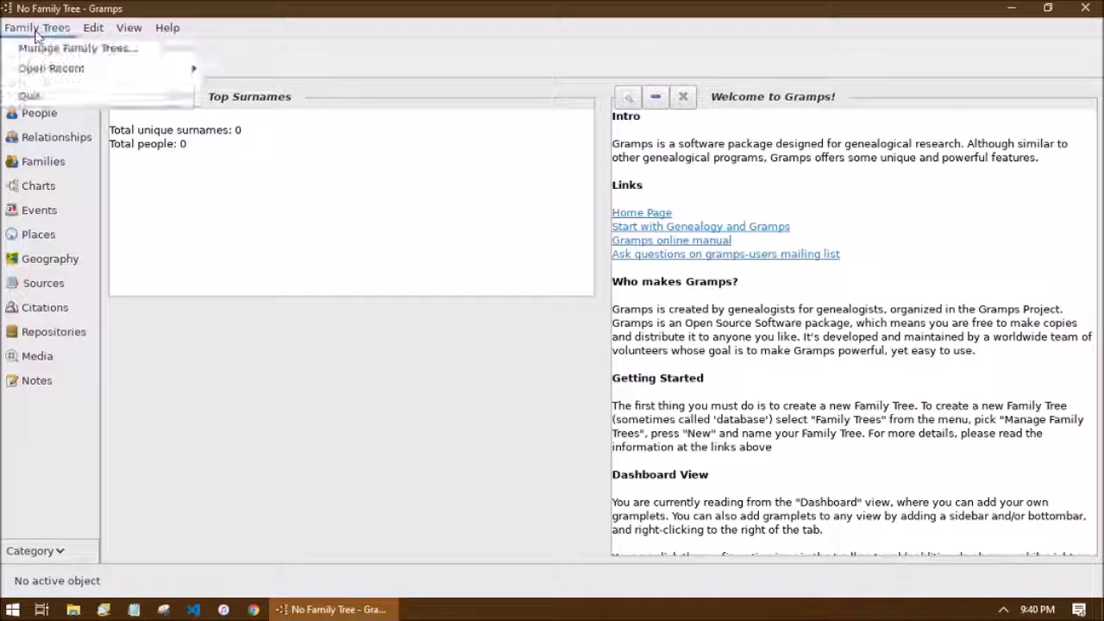
pyautogui.click(167, 54)
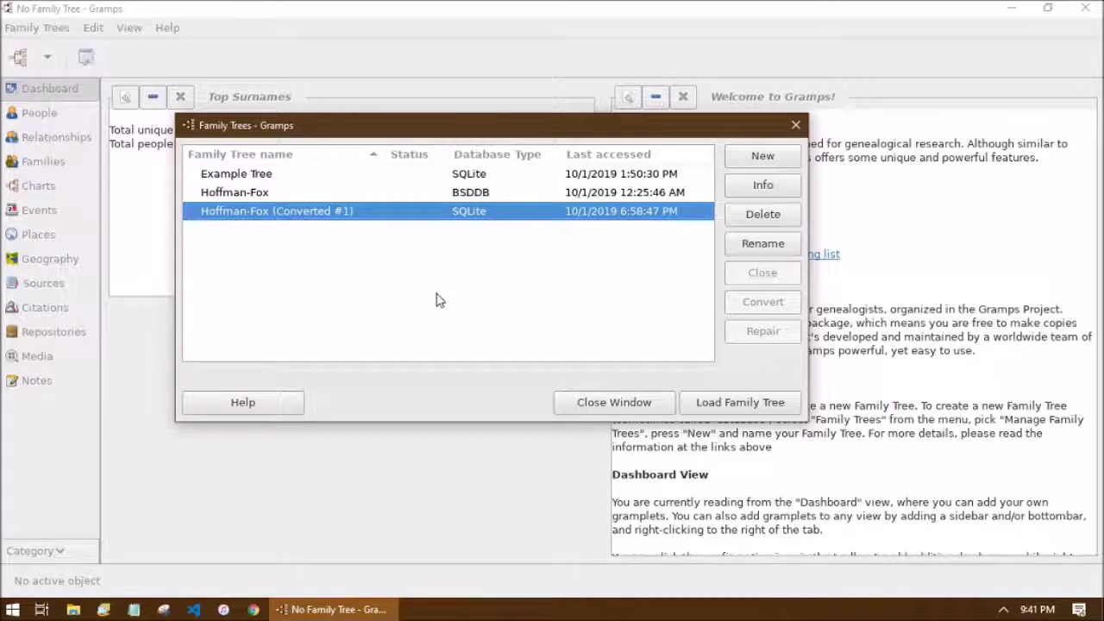
# Create a new family tree named 'Wallisa Family Tree'.
pyautogui.click(762, 164)
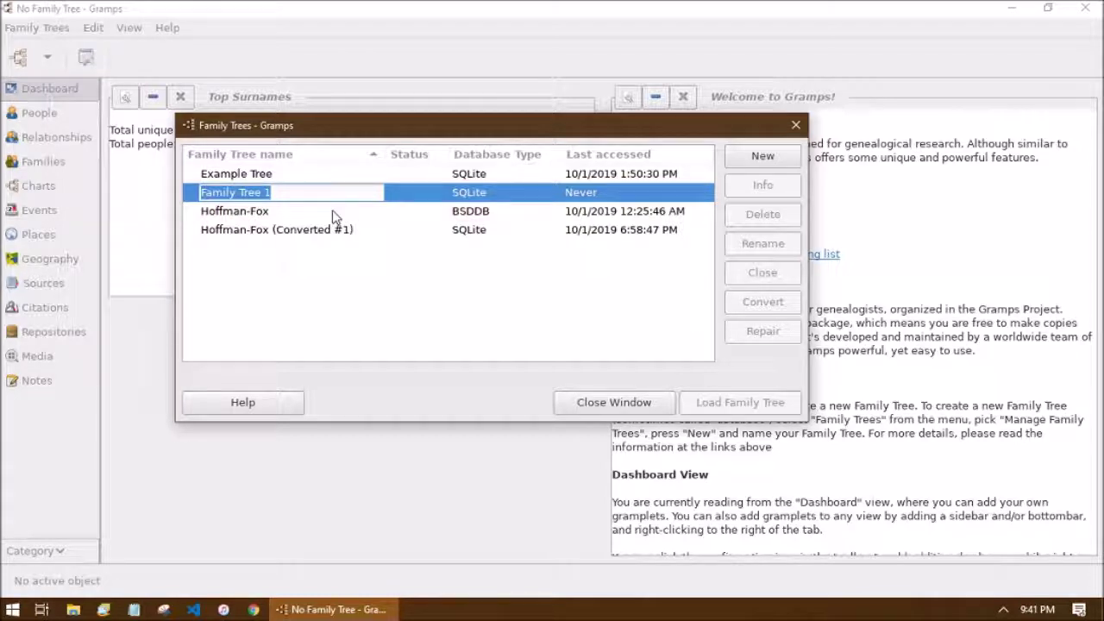
pyautogui.write('Wallisa')
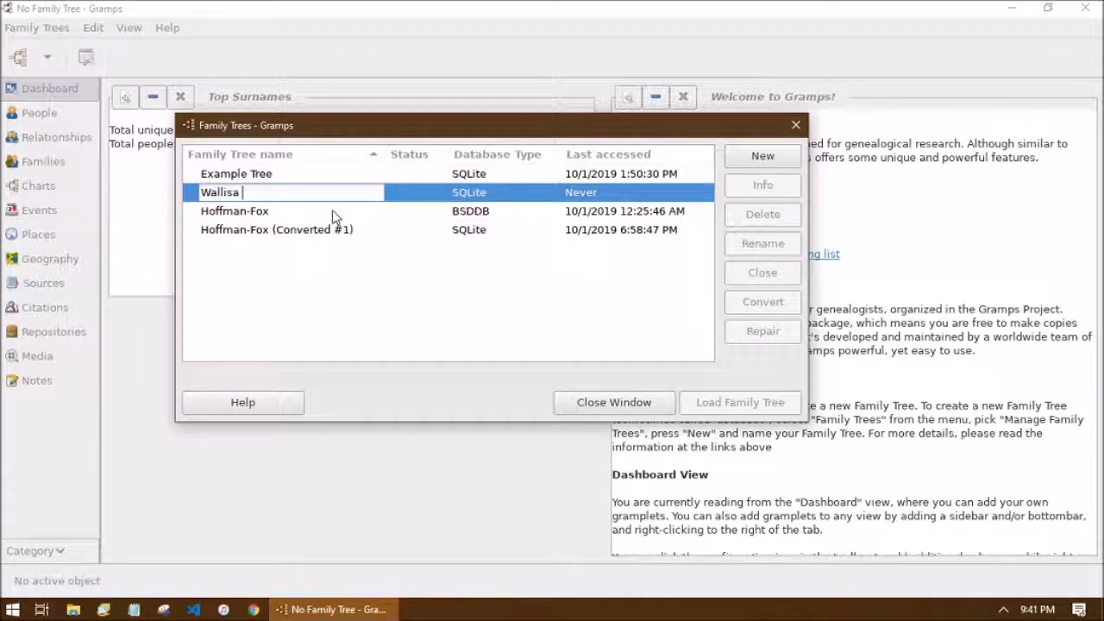
pyautogui.write(' Family Tree')
pyautogui.press('Return')
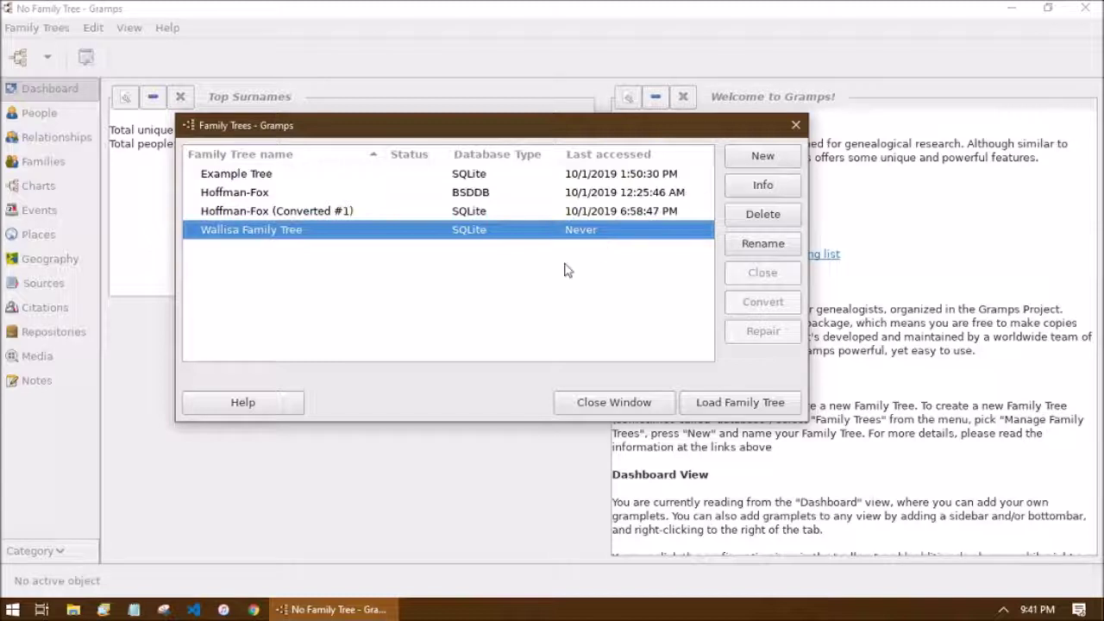
# Review the Wallisa Family Tree's database information, then dismiss it.
pyautogui.click(763, 186)
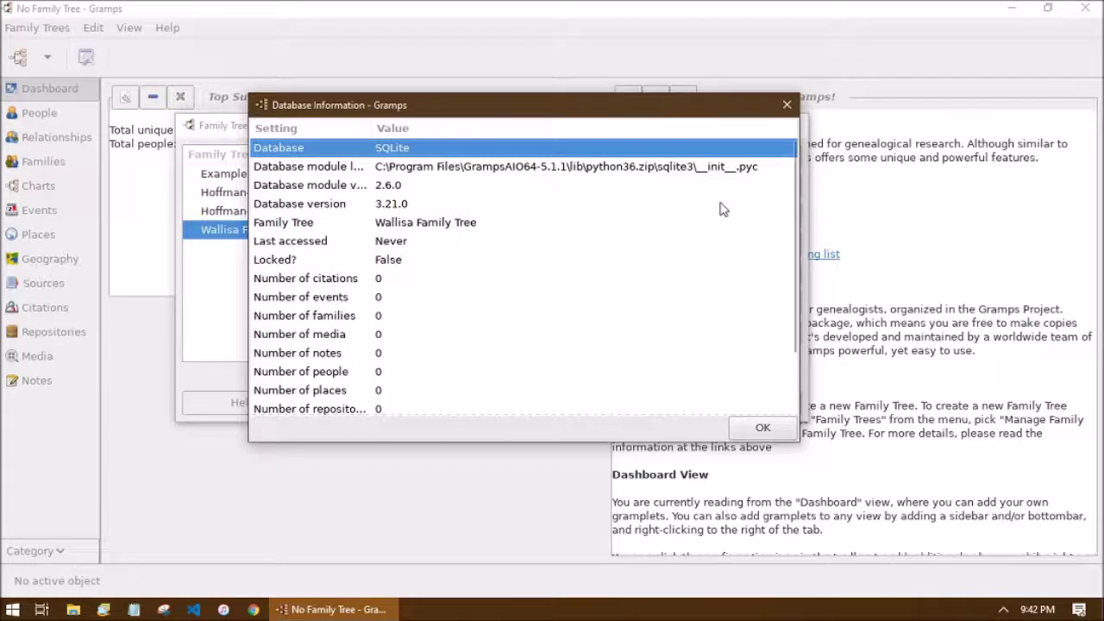
pyautogui.scroll(-3, 721, 210)
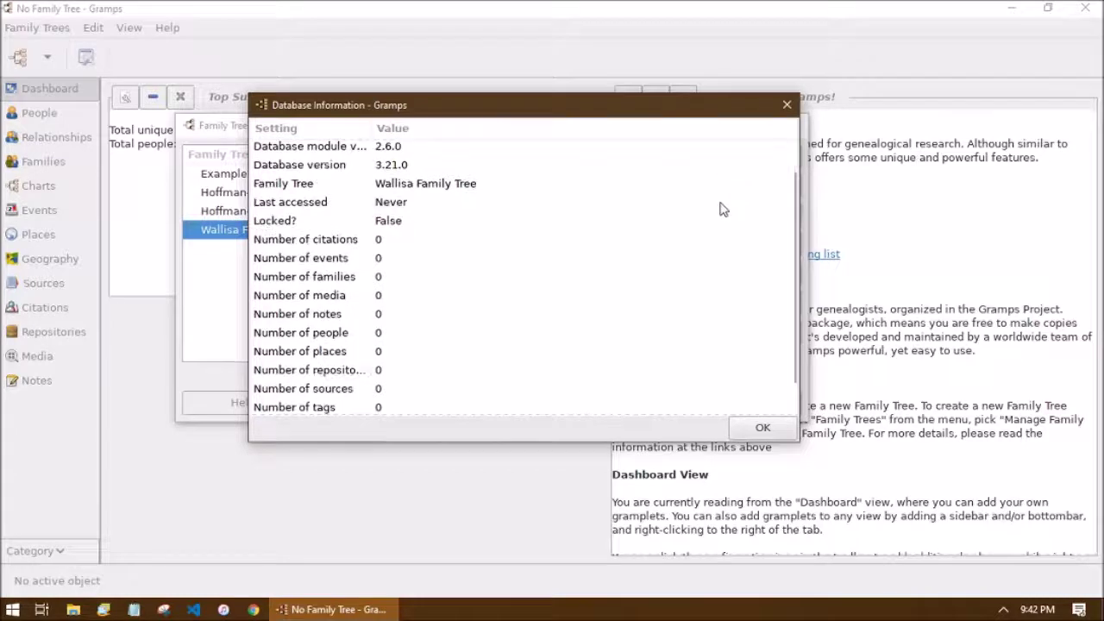
pyautogui.click(762, 427)
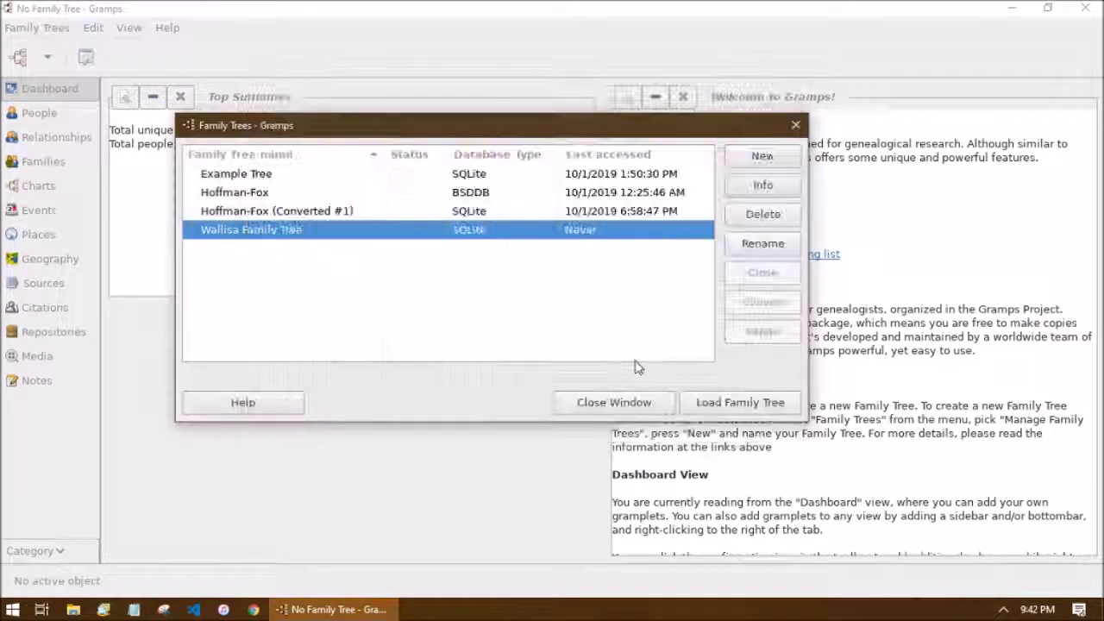
# Cancel deleting the Wallisa Family Tree and begin renaming it.
pyautogui.click(767, 222)
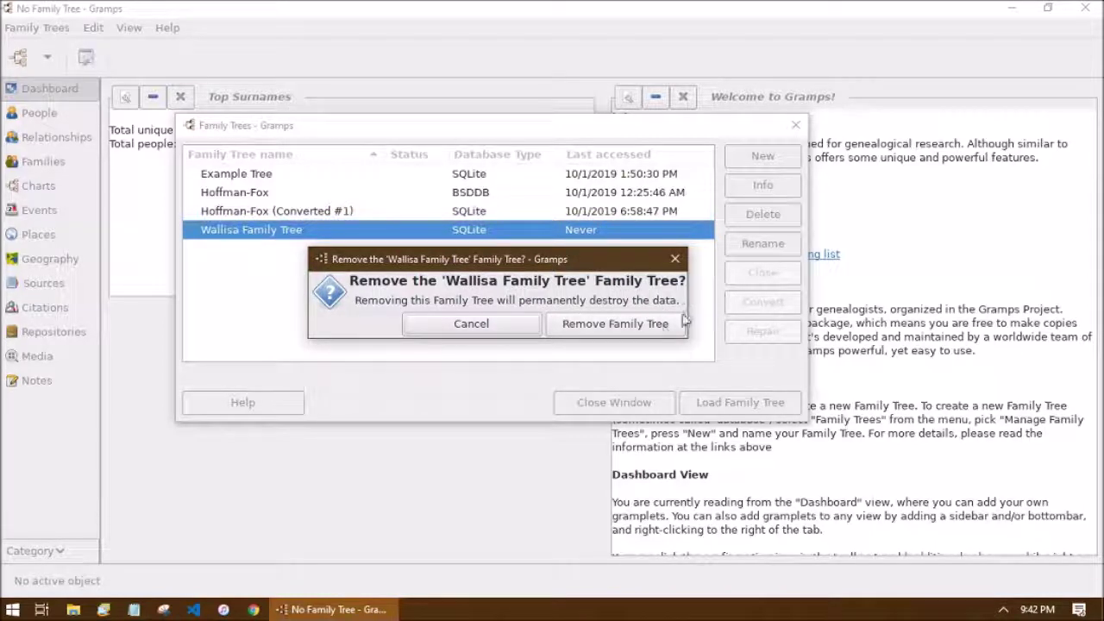
pyautogui.click(460, 324)
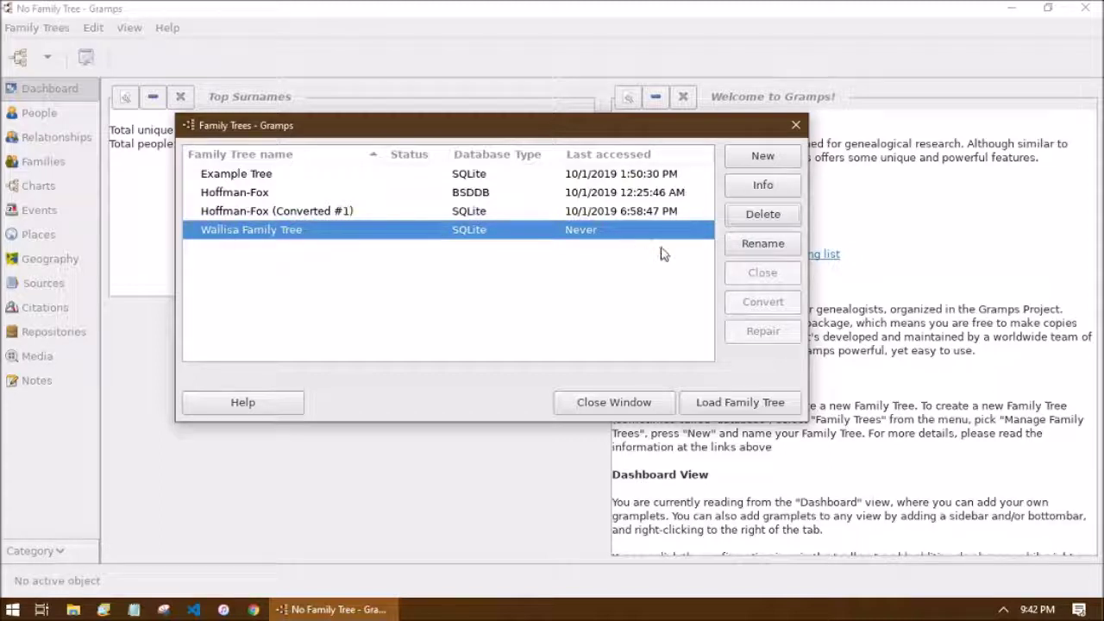
pyautogui.click(778, 248)
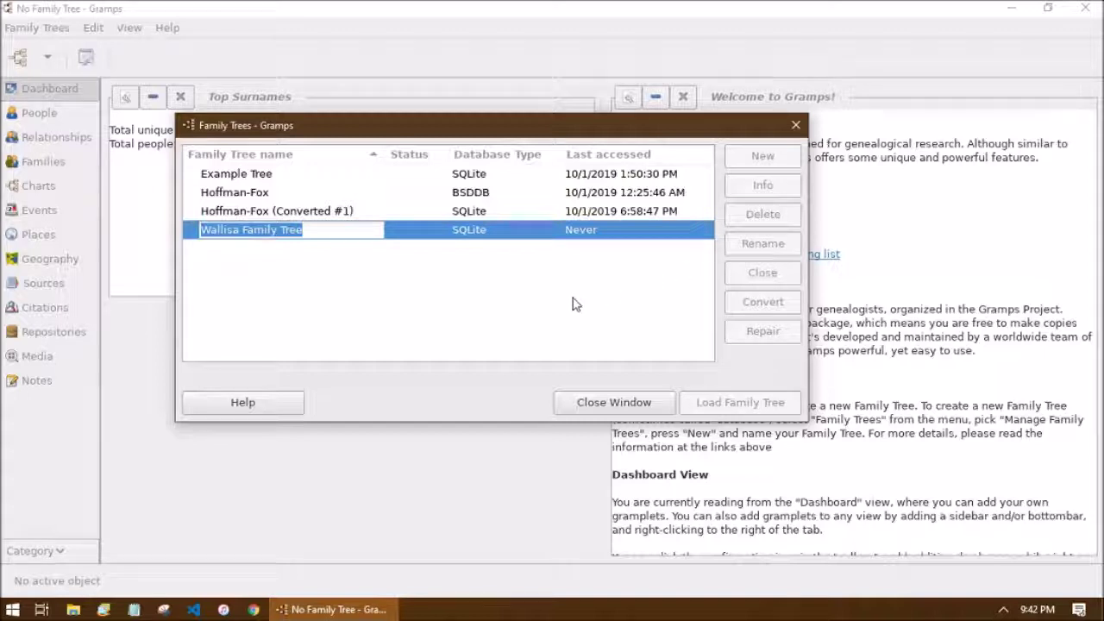
# End the rename, leaving the tree named 'Wallisa Family Tree'.
pyautogui.press('Return')
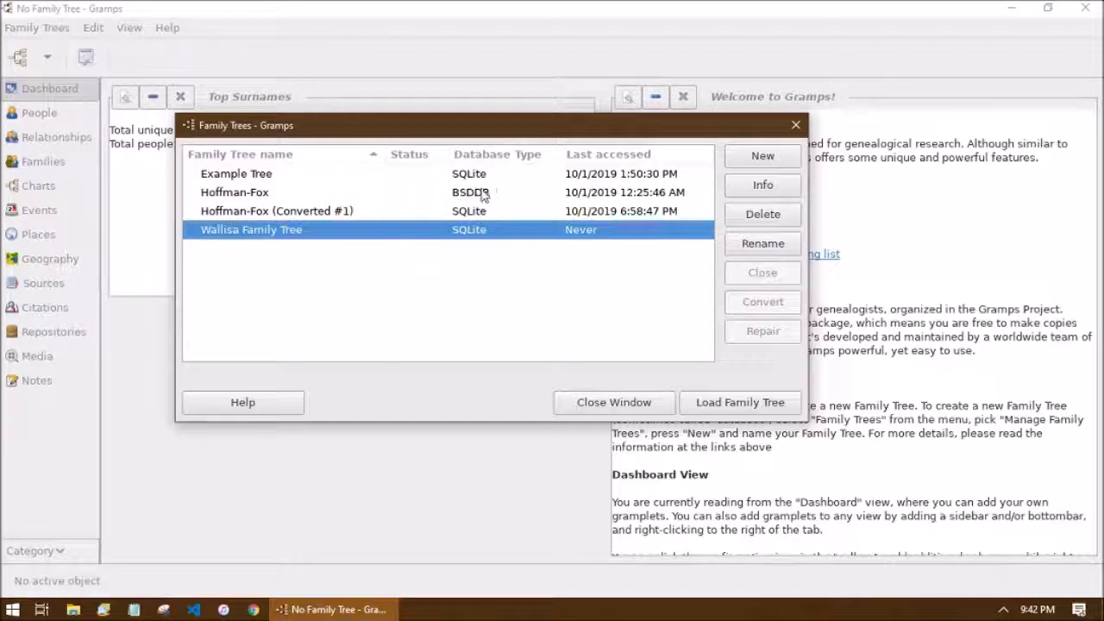
pyautogui.click(453, 195)
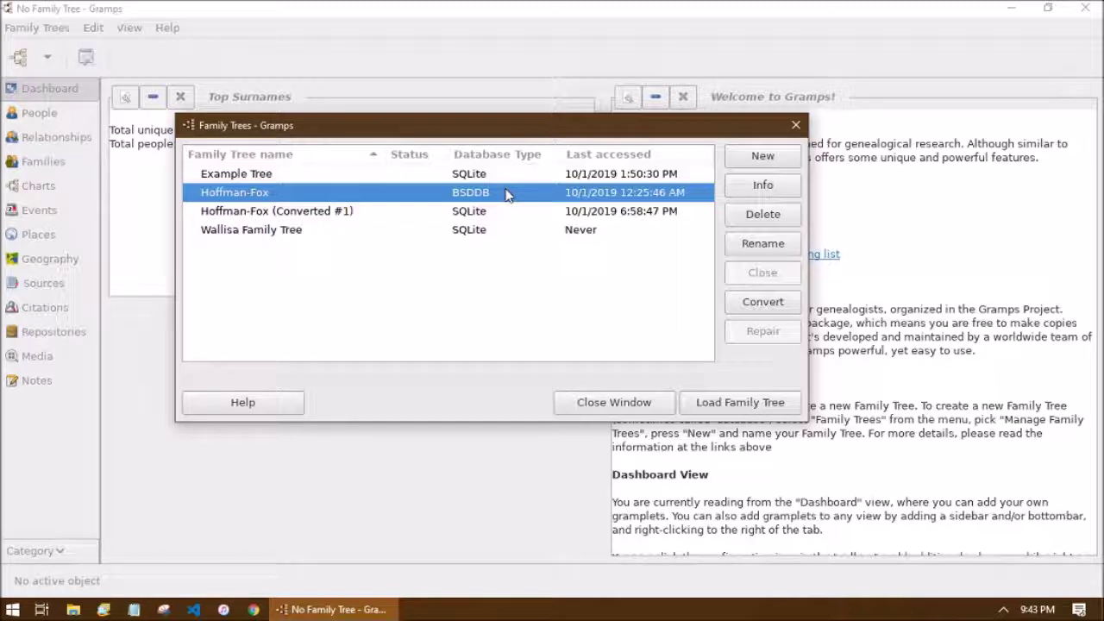
pyautogui.click(466, 212)
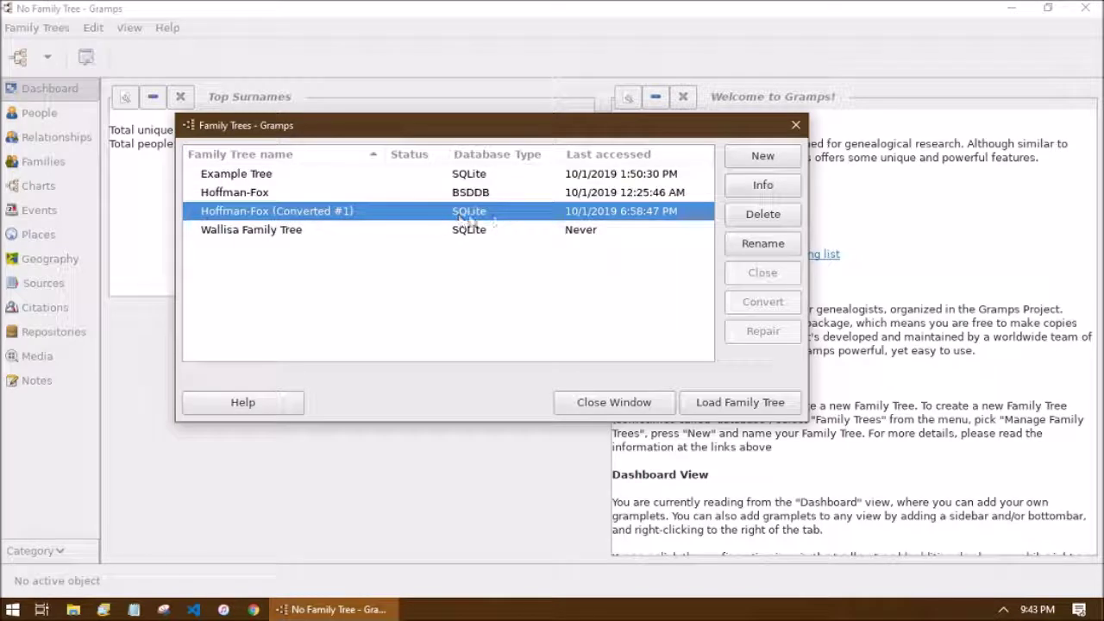
pyautogui.click(483, 195)
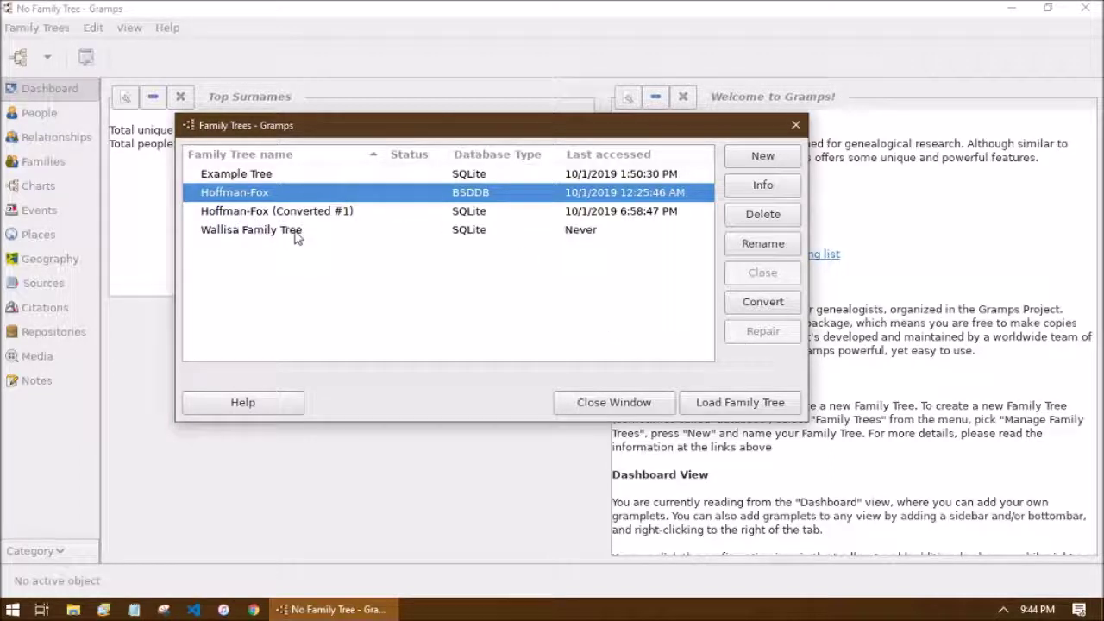
# Load the Wallisa Family Tree from the Family Trees list.
pyautogui.click(461, 234)
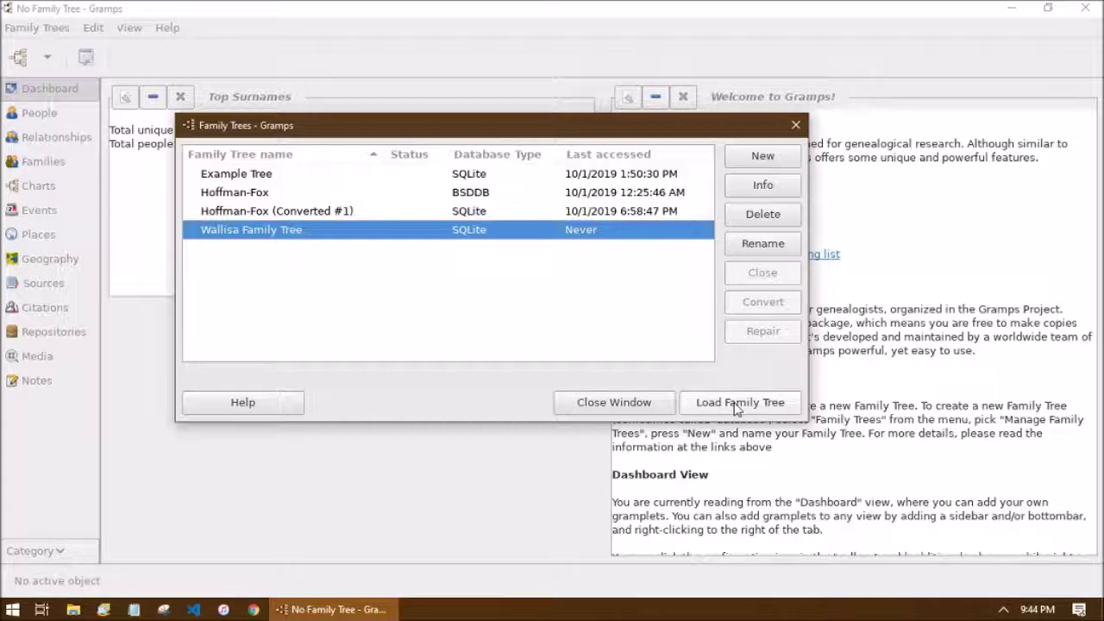
pyautogui.click(708, 401)
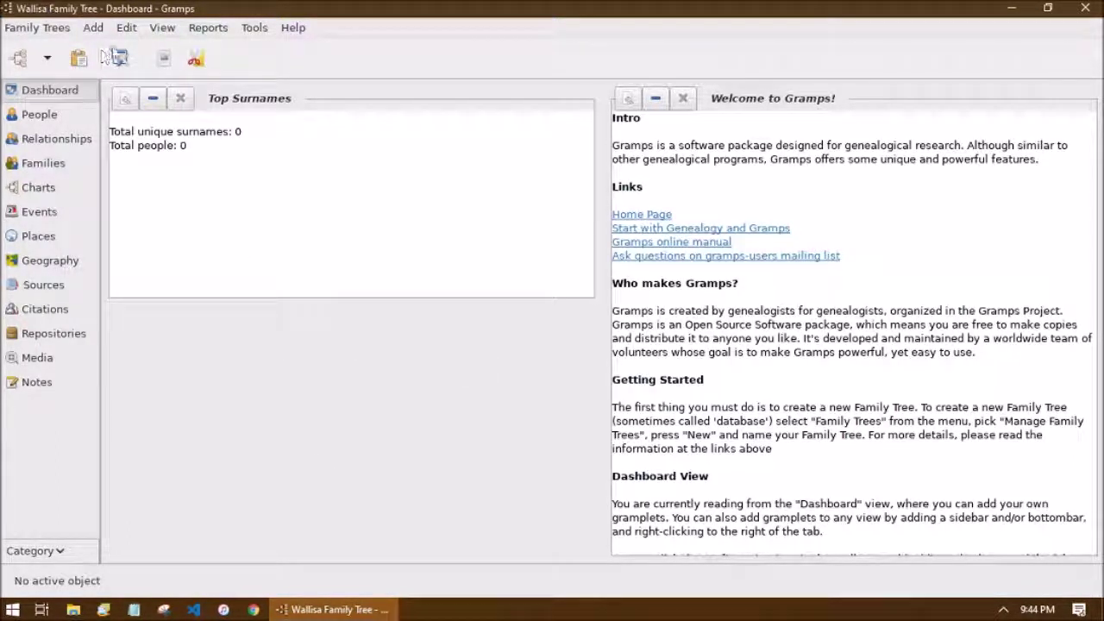
pyautogui.click(19, 61)
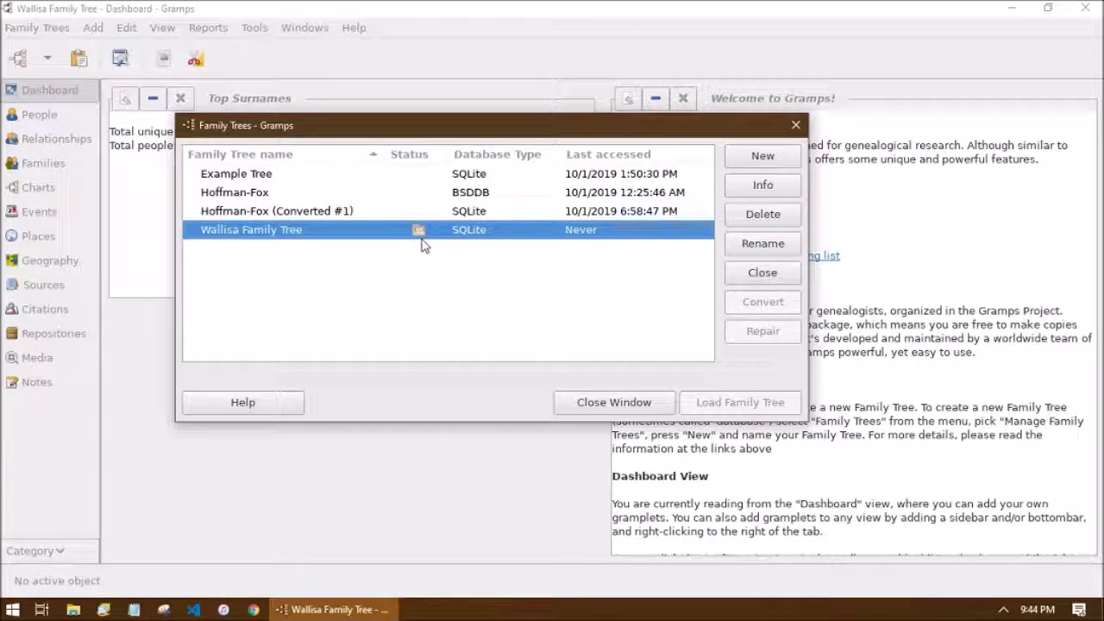
pyautogui.click(594, 400)
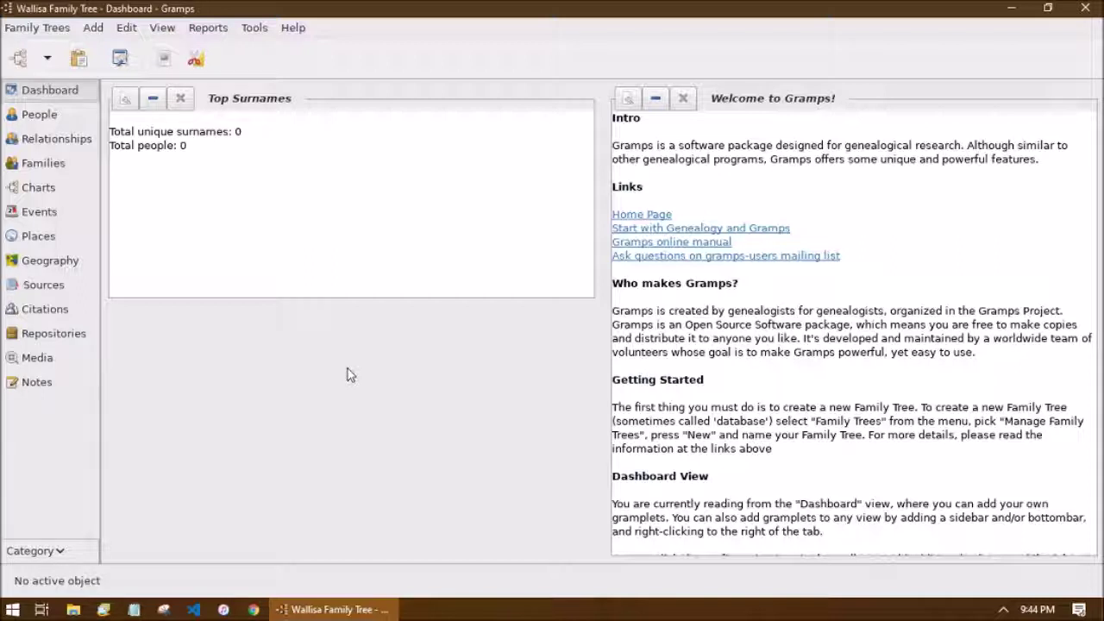
# Switch to the People category and keep its plain person list layout.
pyautogui.click(38, 121)
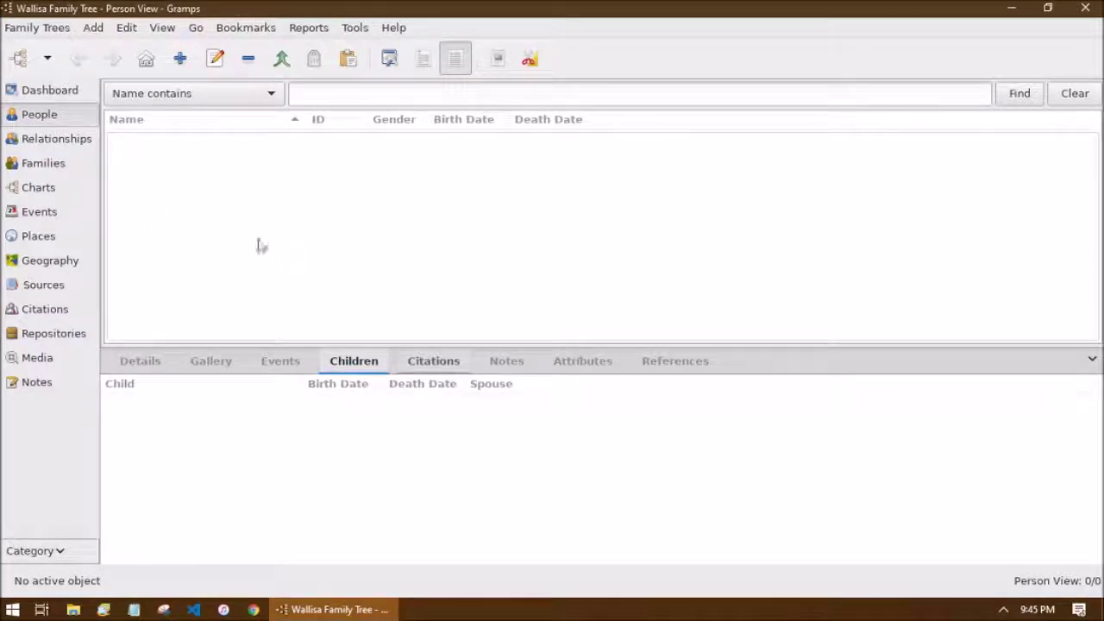
pyautogui.click(164, 28)
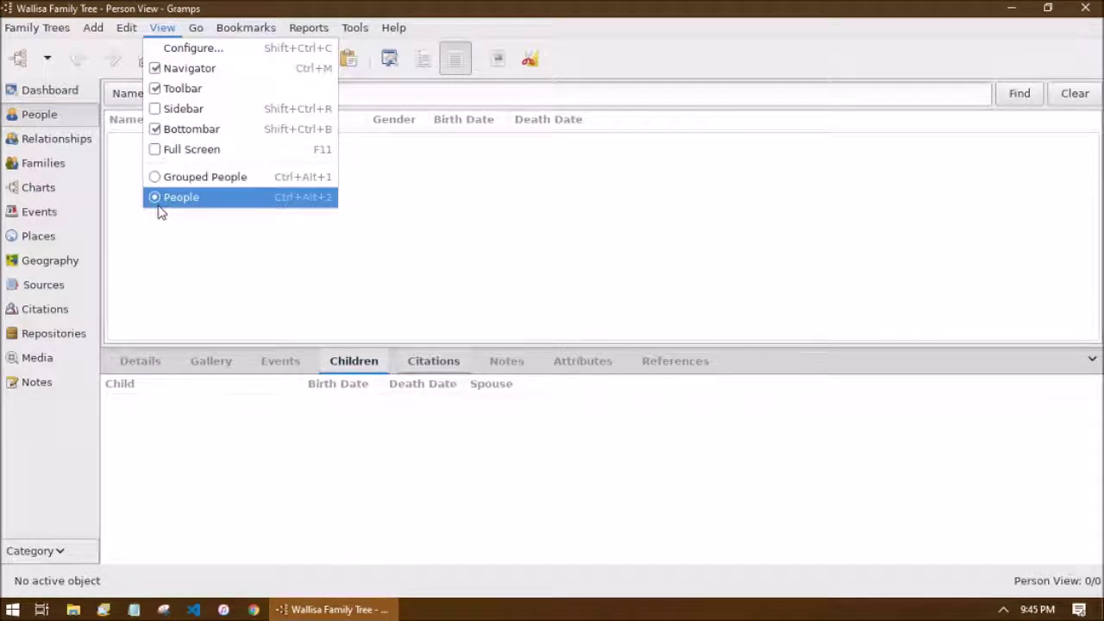
pyautogui.click(194, 253)
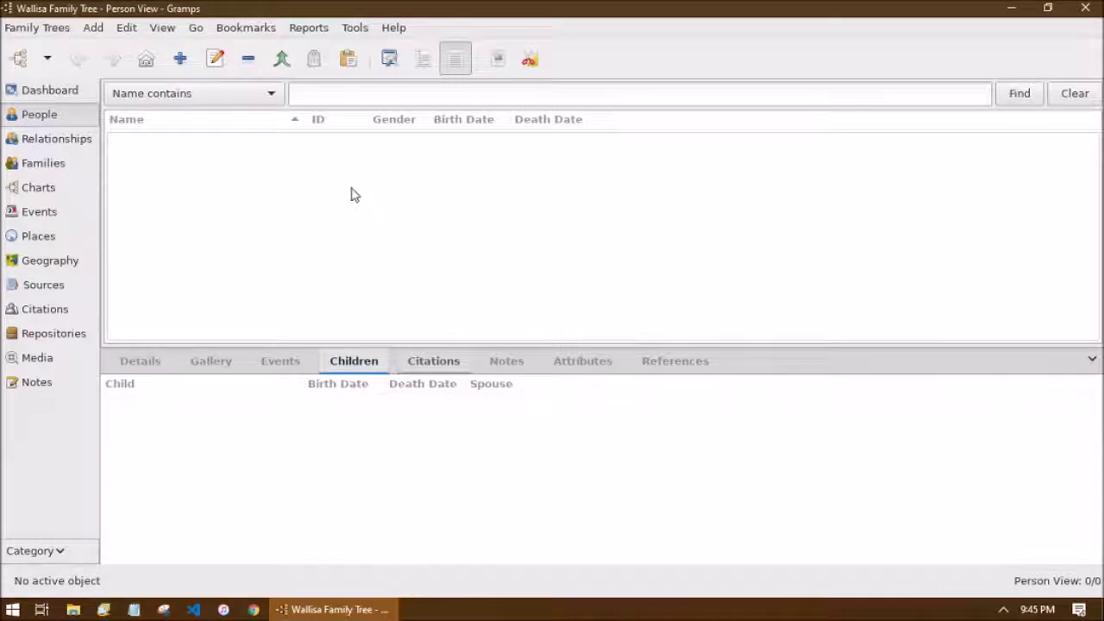
pyautogui.click(93, 31)
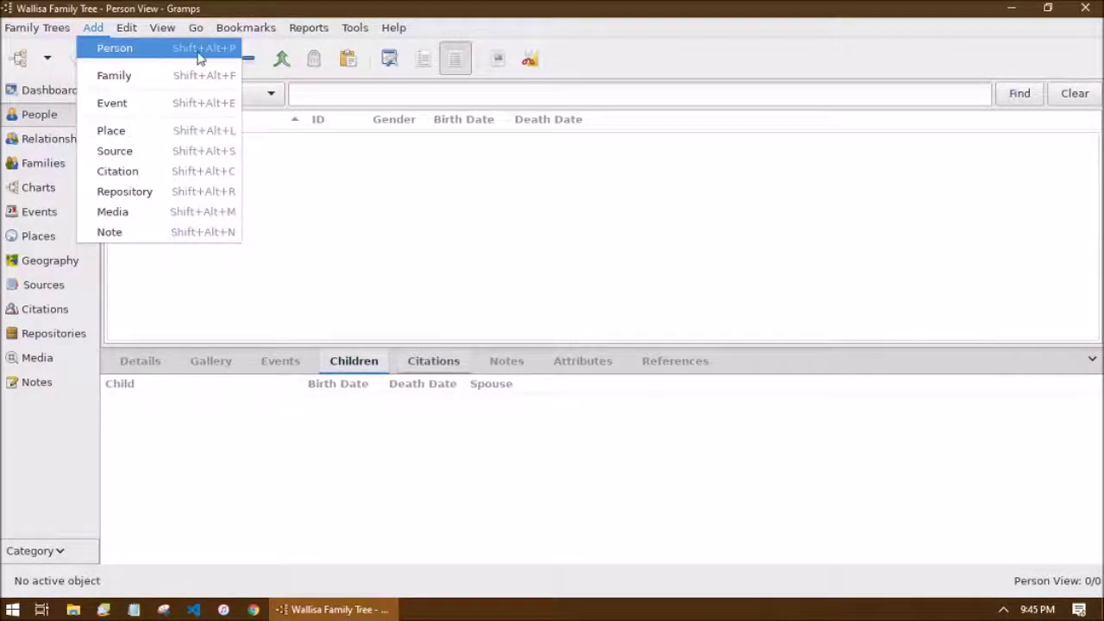
pyautogui.click(353, 249)
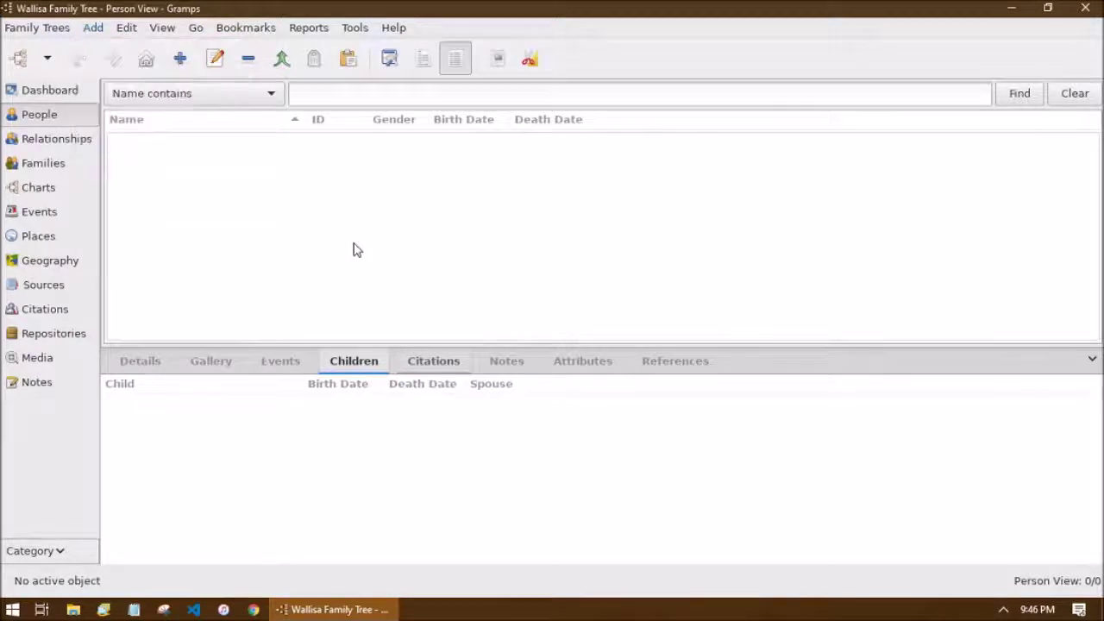
pyautogui.rightClick(306, 197)
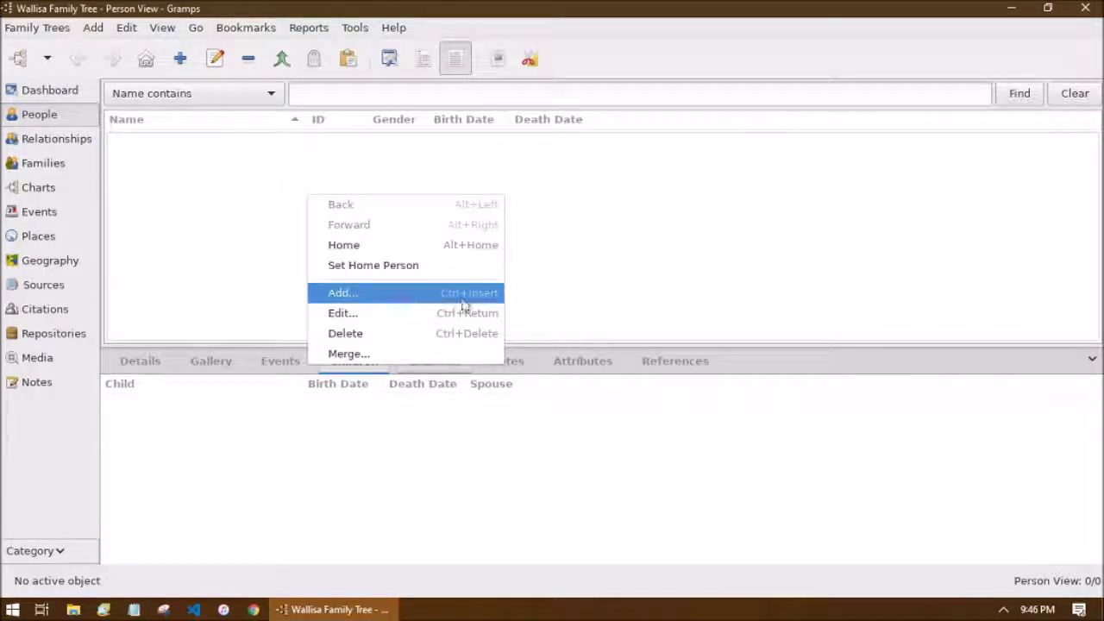
pyautogui.click(670, 261)
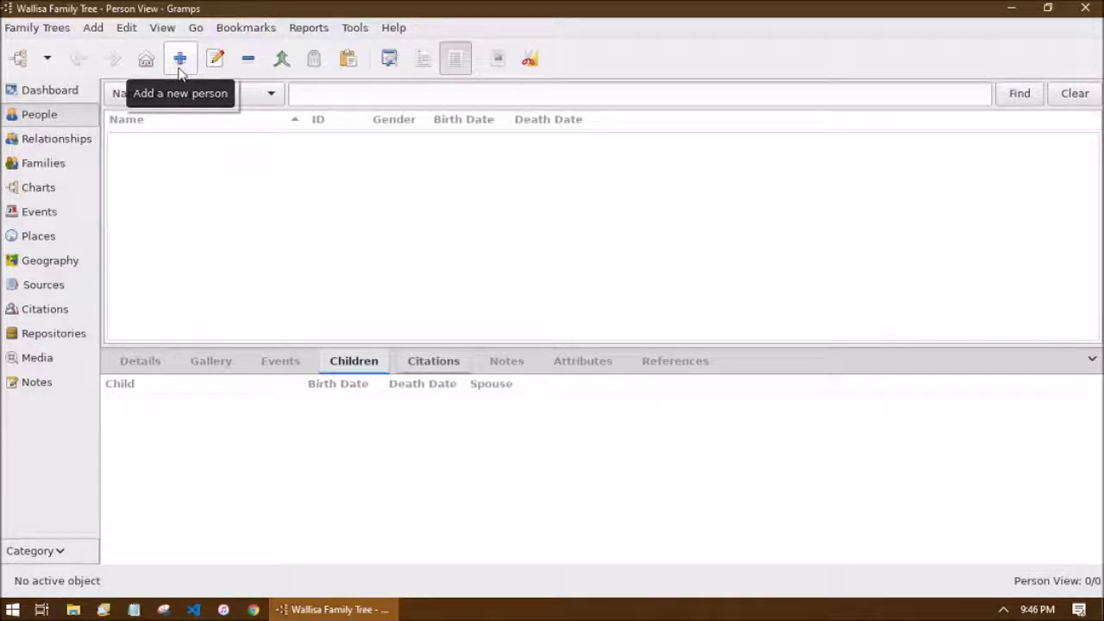
pyautogui.click(180, 58)
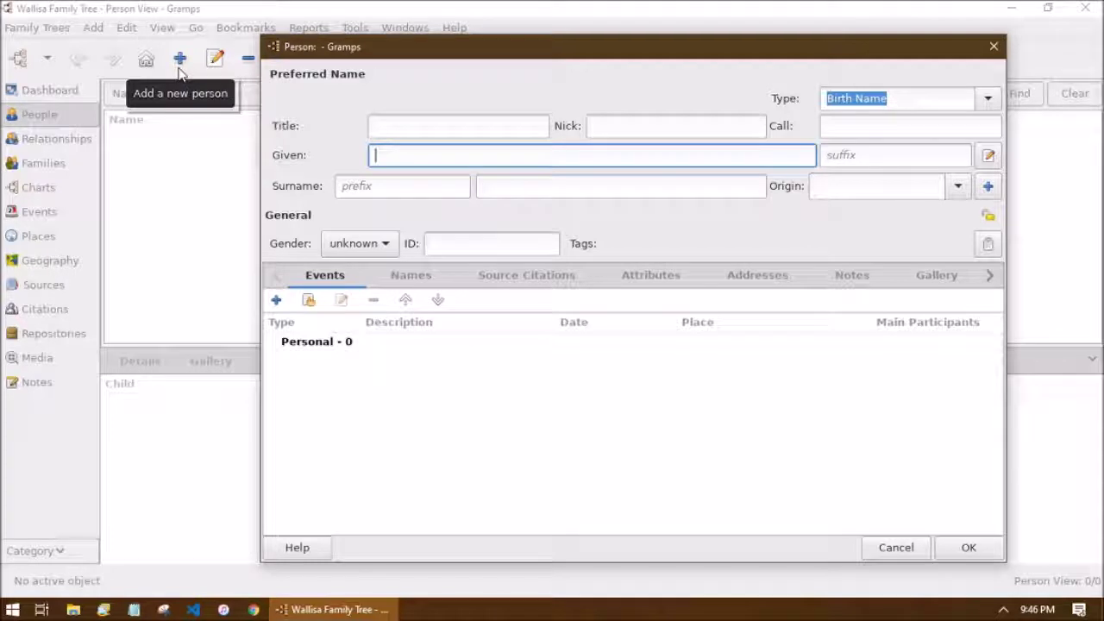
pyautogui.moveTo(436, 49); pyautogui.dragTo(379, 55)
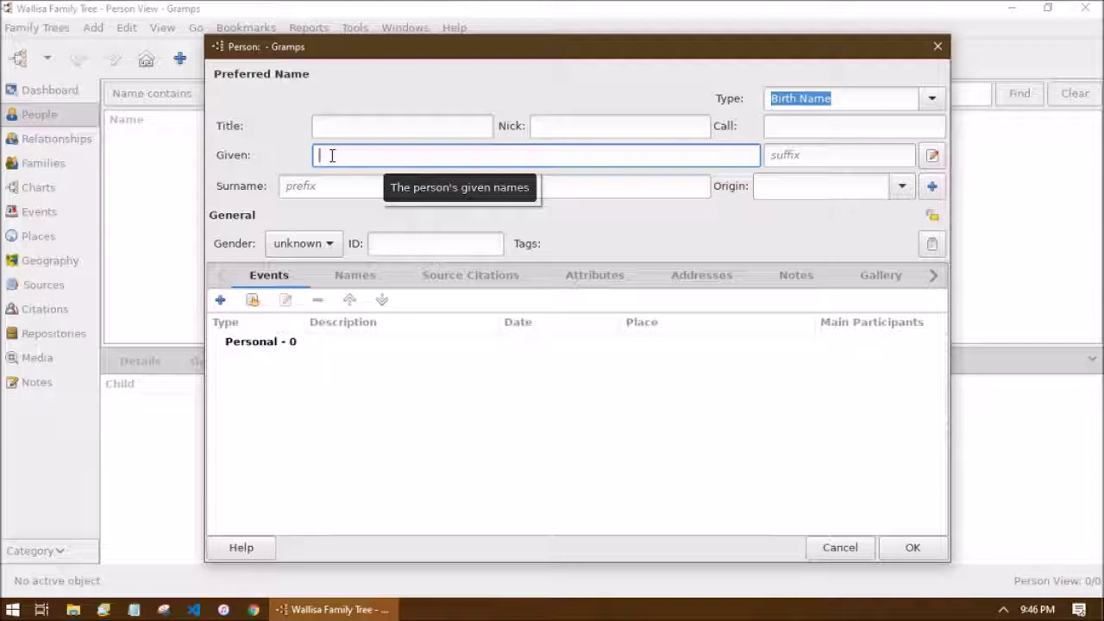
pyautogui.press('Tab')
pyautogui.press('Tab')
pyautogui.press('Tab')
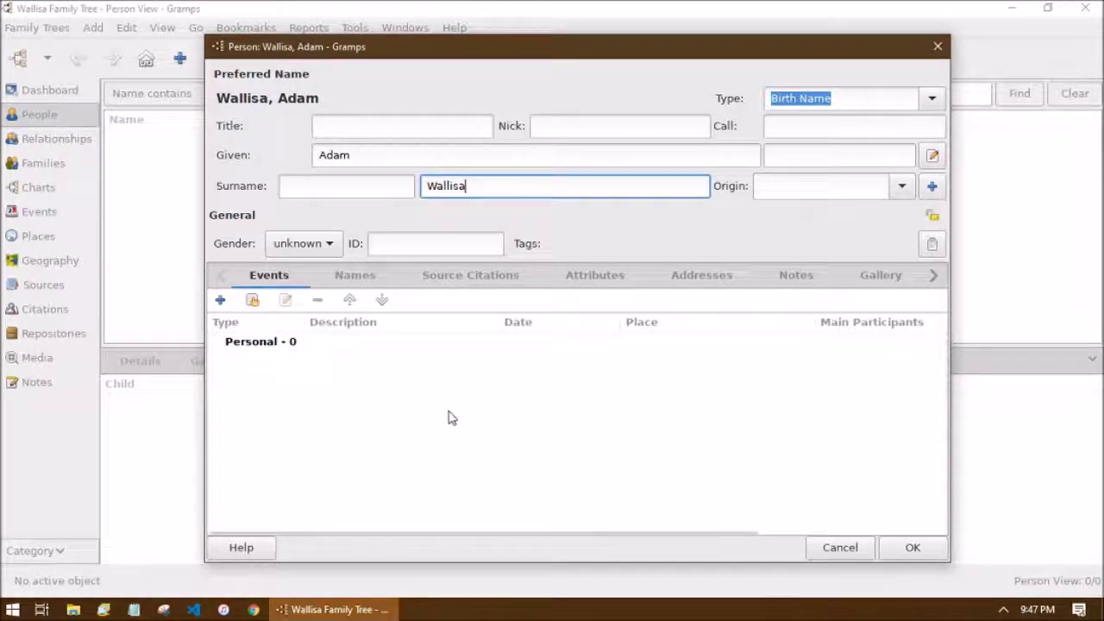
pyautogui.click(914, 548)
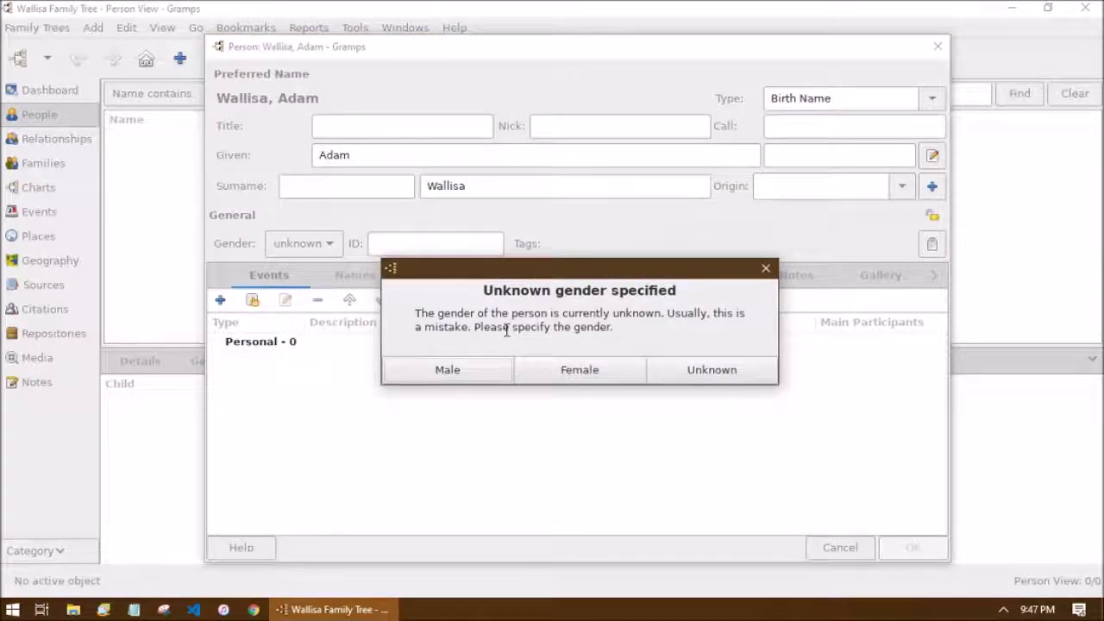
pyautogui.click(462, 371)
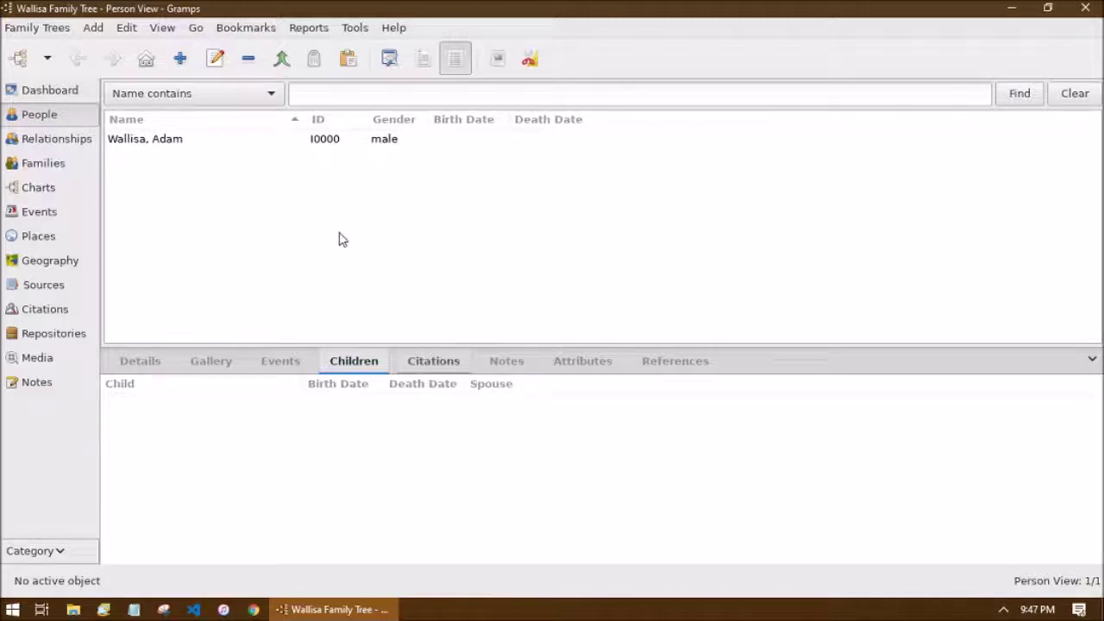
pyautogui.click(179, 58)
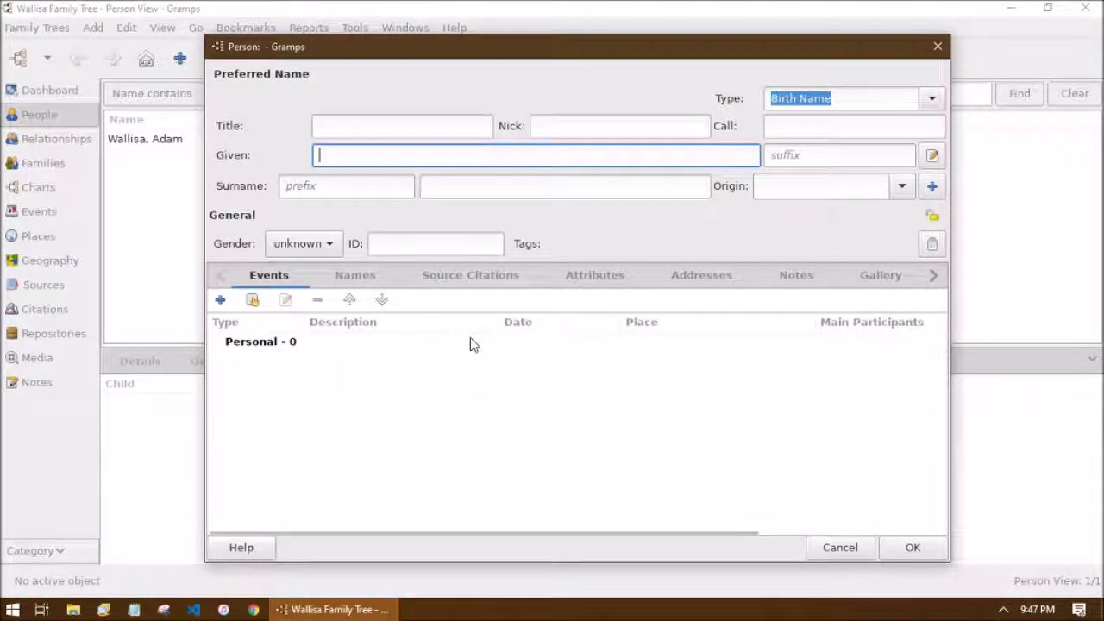
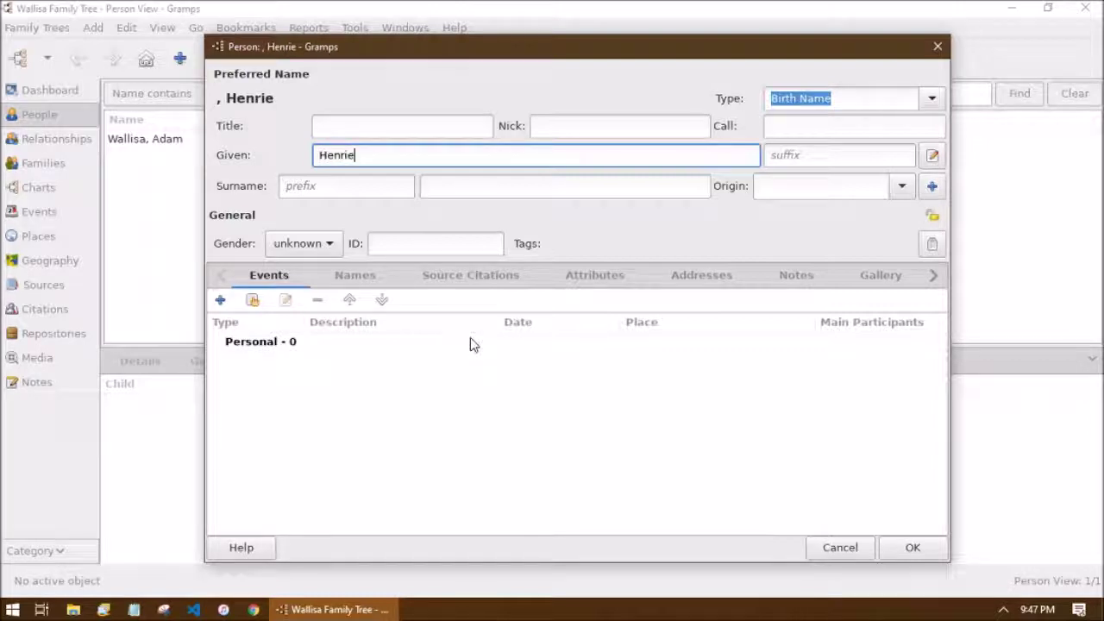
pyautogui.press('Tab')
pyautogui.press('Tab')
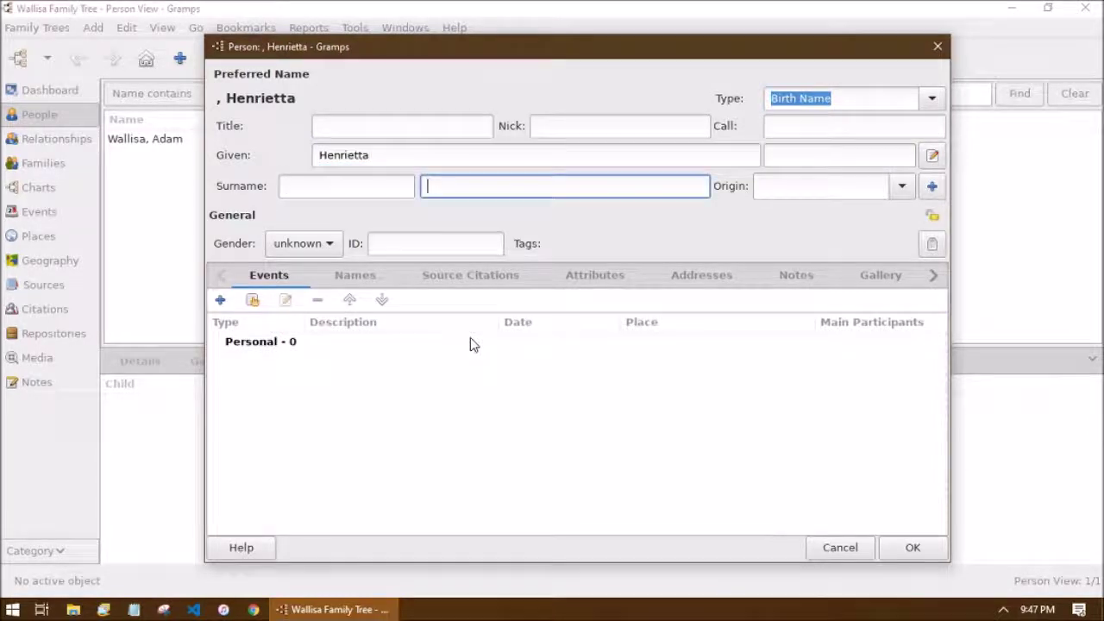
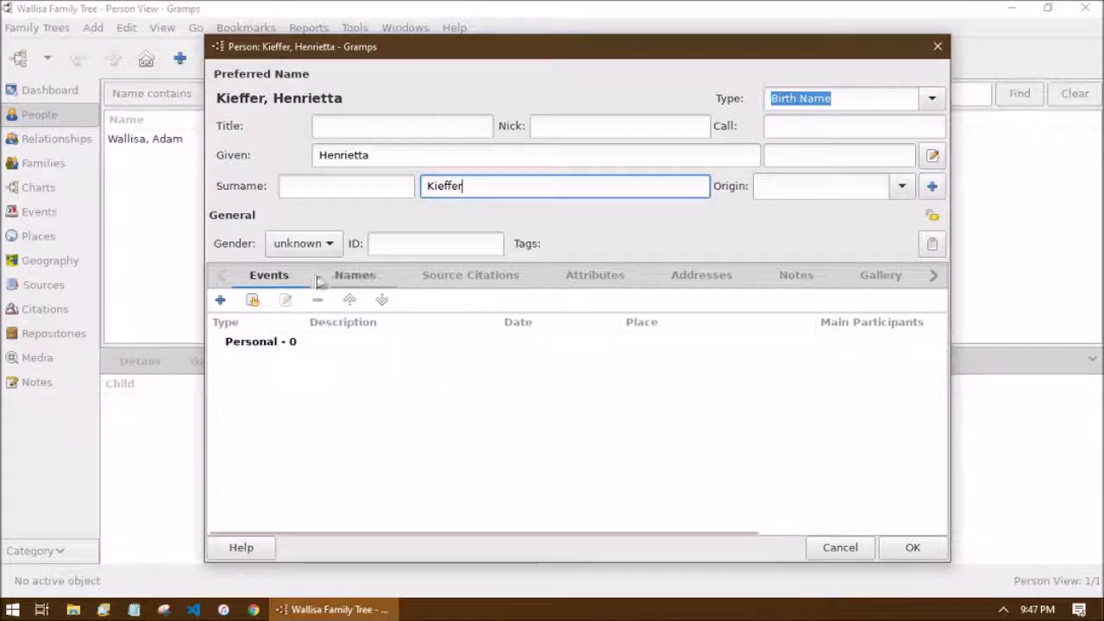
pyautogui.click(306, 244)
pyautogui.click(290, 191)
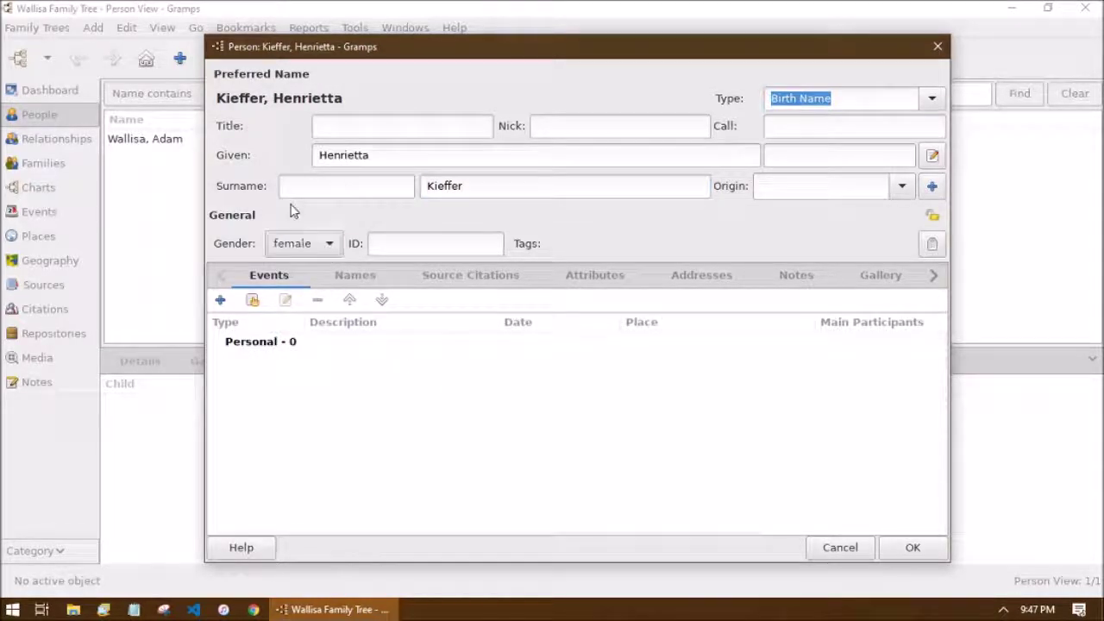
pyautogui.click(910, 547)
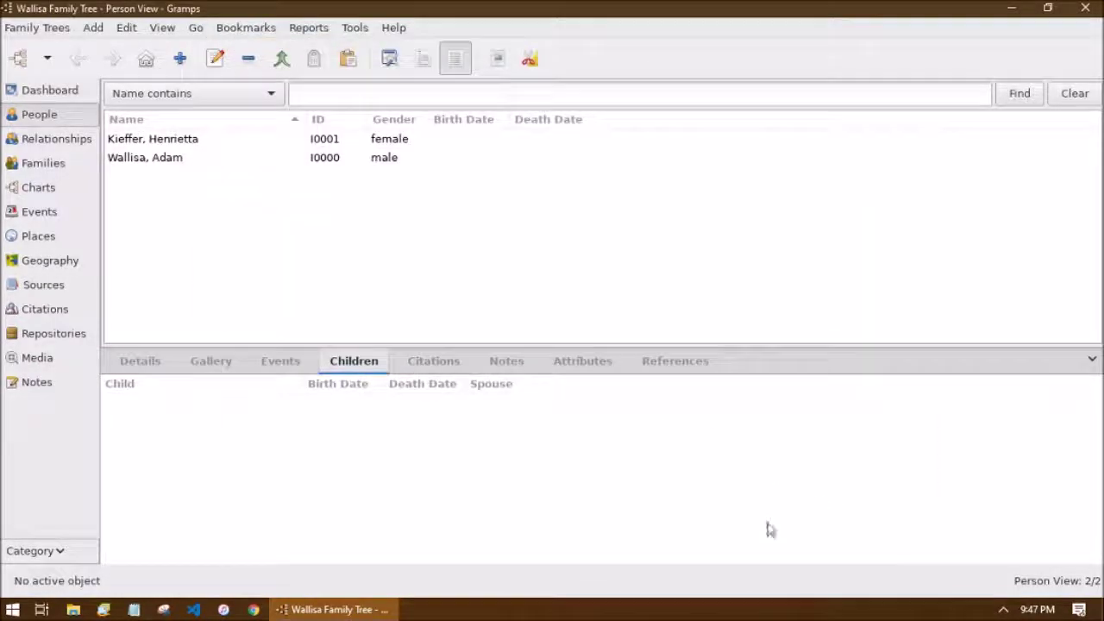
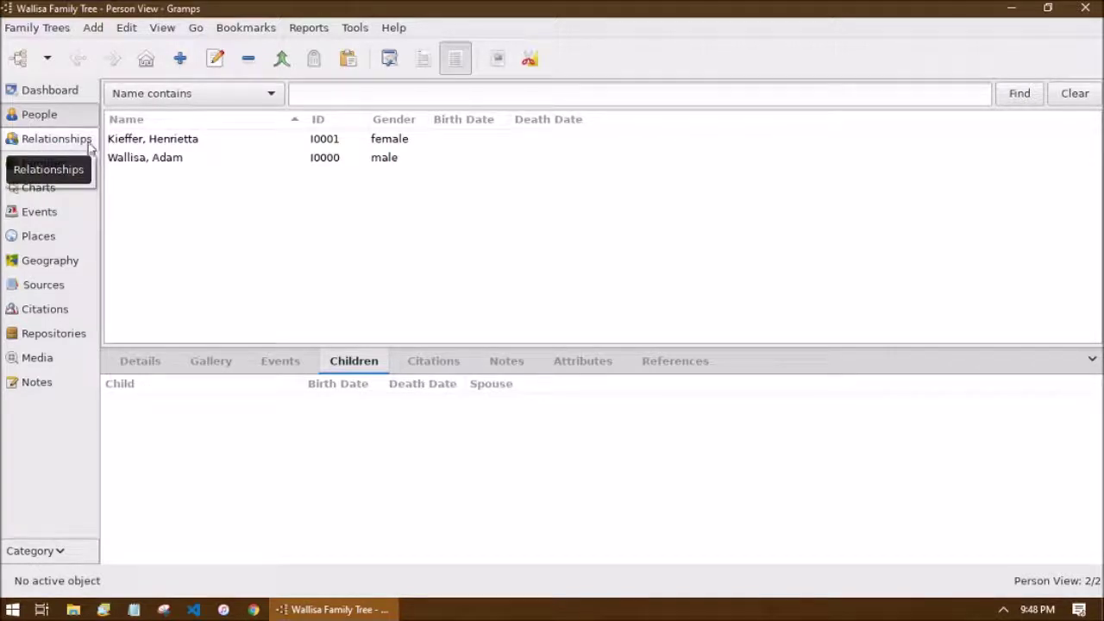
pyautogui.click(155, 164)
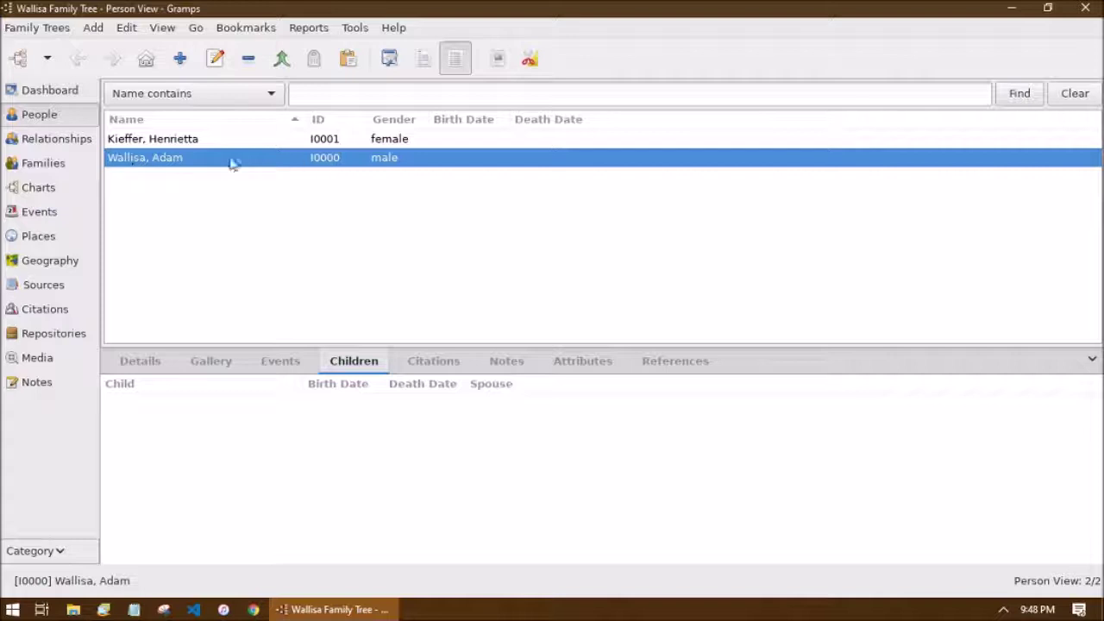
pyautogui.click(45, 139)
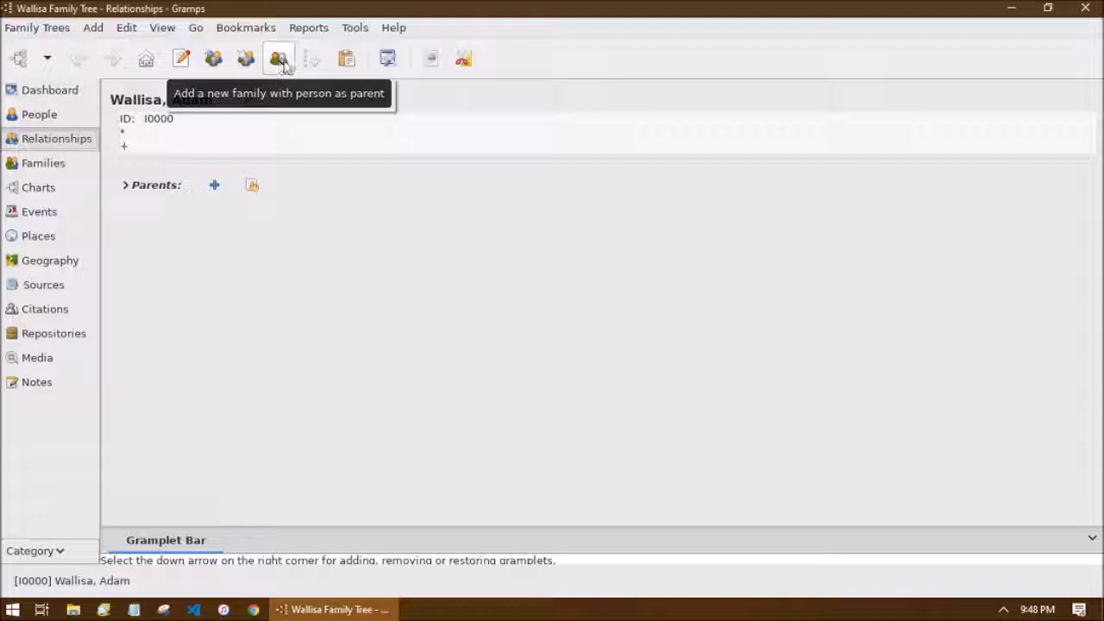
pyautogui.click(285, 66)
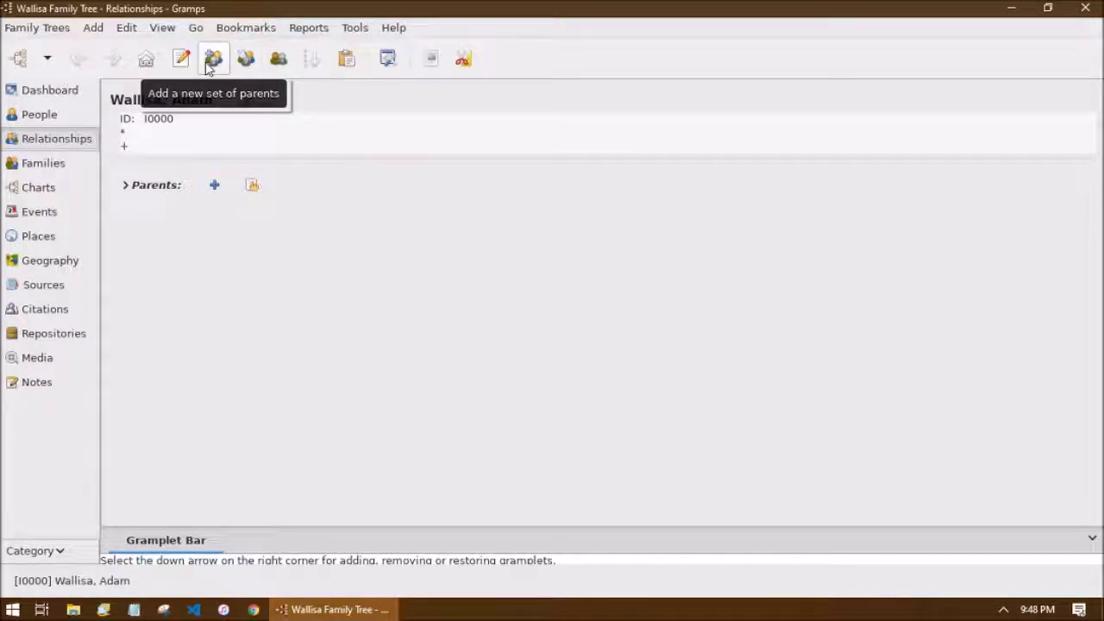
# Go to the empty Families list and open a blank New Family editor.
pyautogui.click(43, 166)
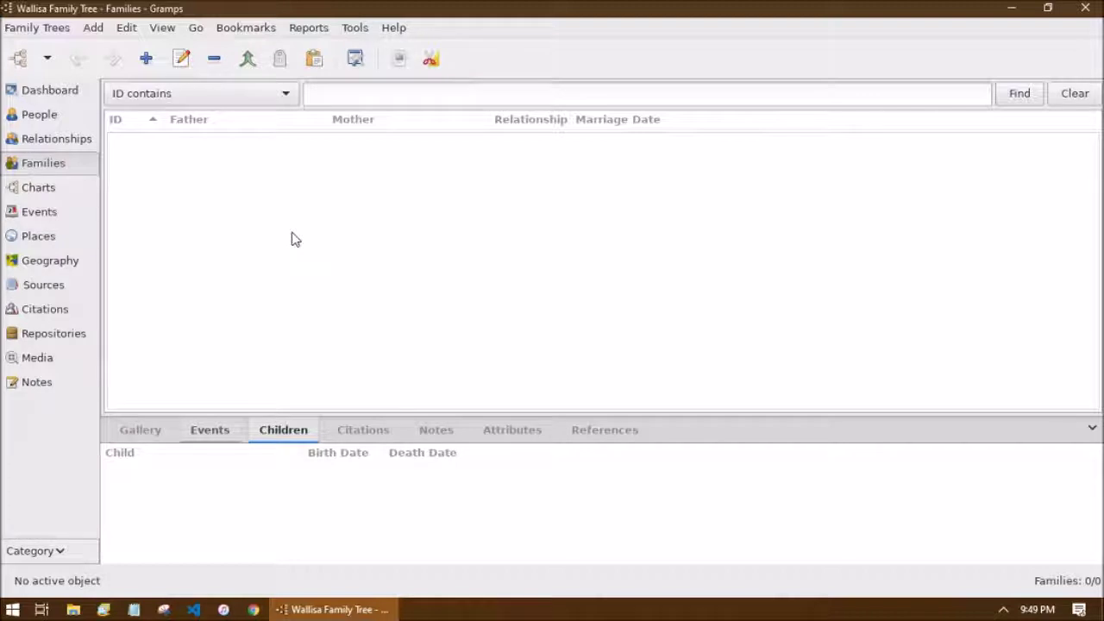
pyautogui.click(95, 27)
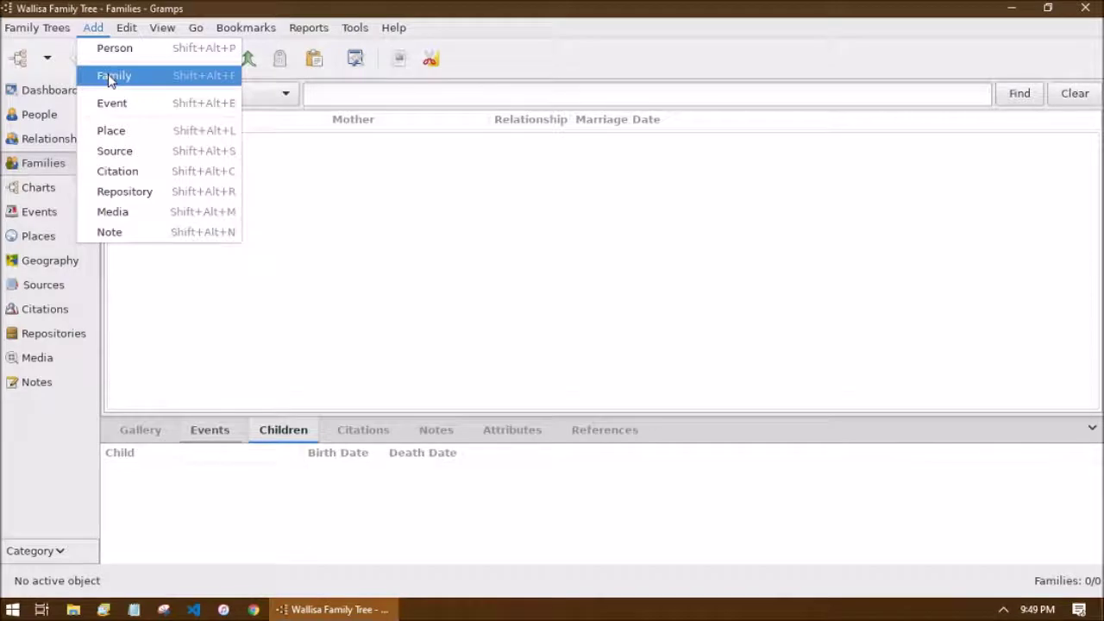
pyautogui.click(345, 267)
pyautogui.rightClick(250, 176)
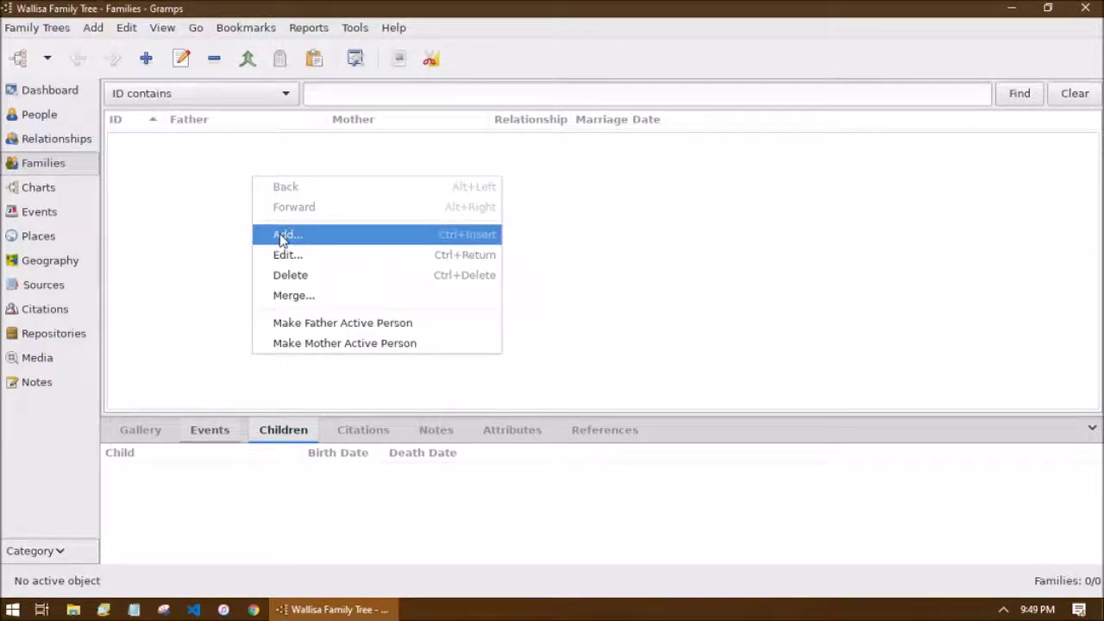
pyautogui.click(190, 240)
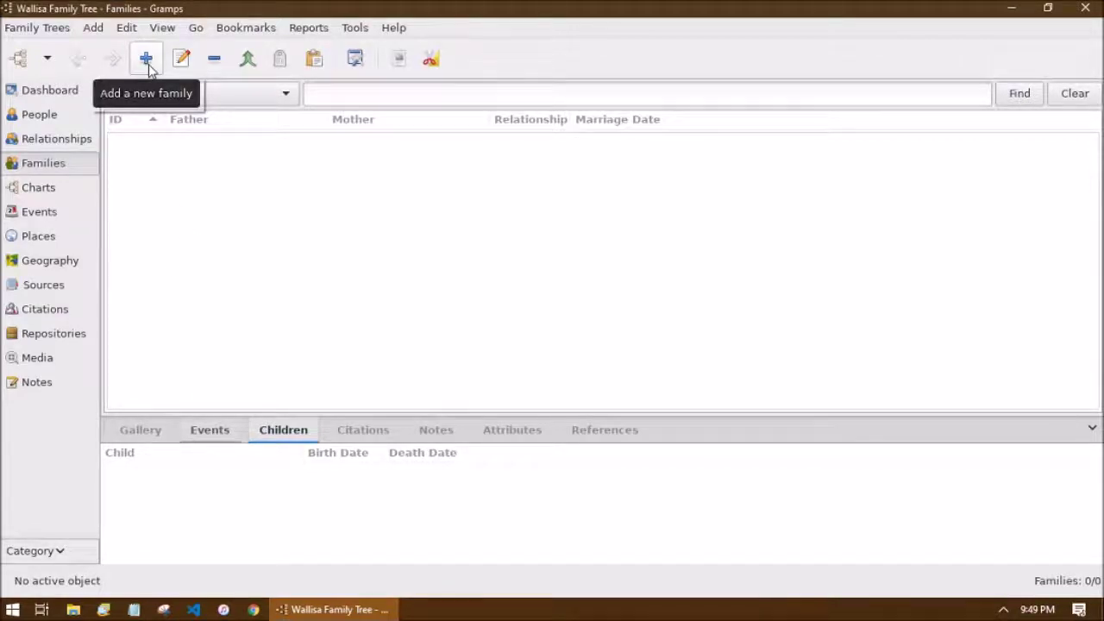
pyautogui.click(147, 60)
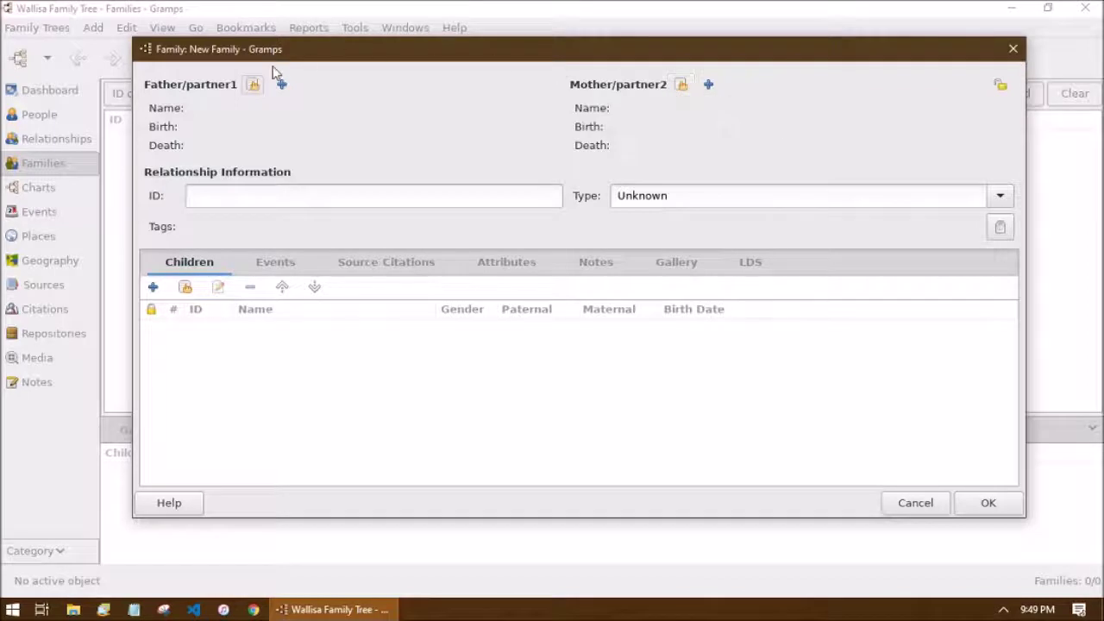
pyautogui.click(253, 86)
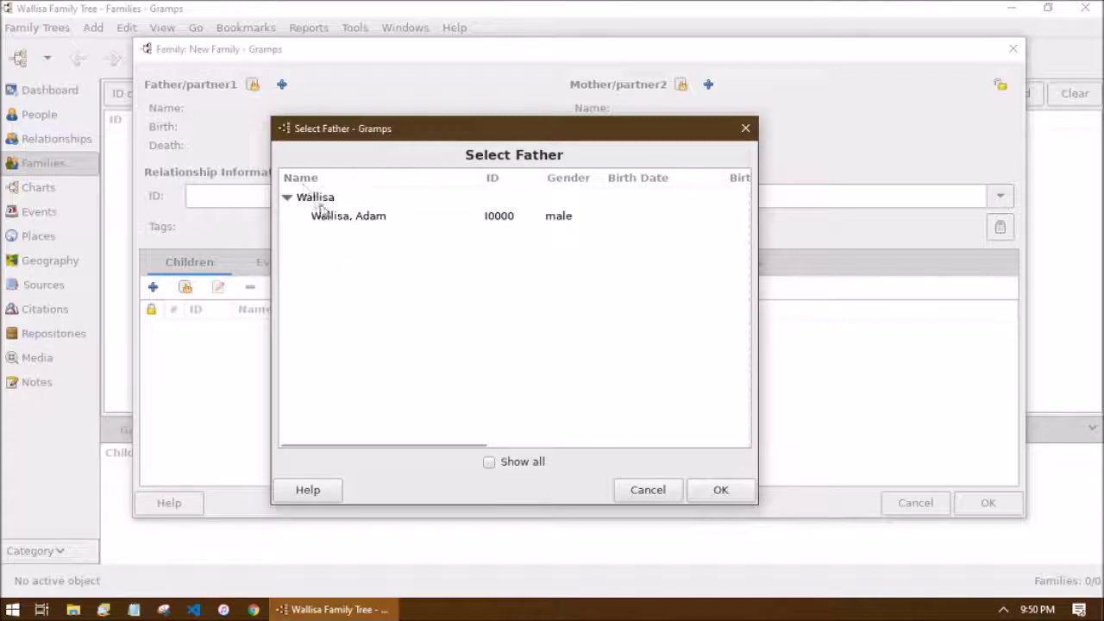
pyautogui.click(371, 219)
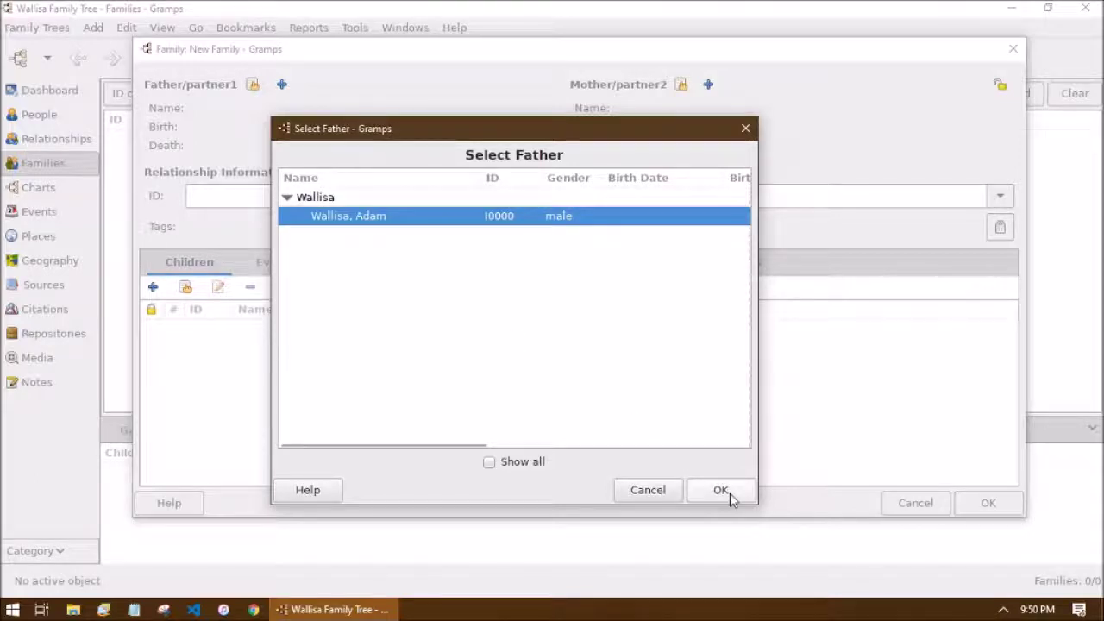
pyautogui.click(727, 493)
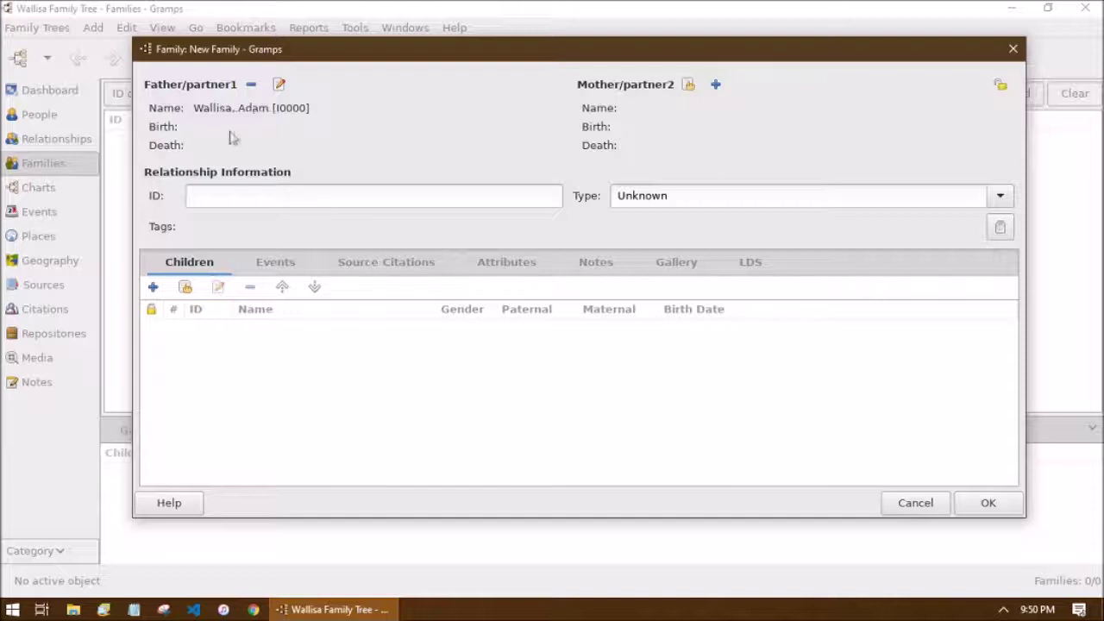
pyautogui.click(687, 85)
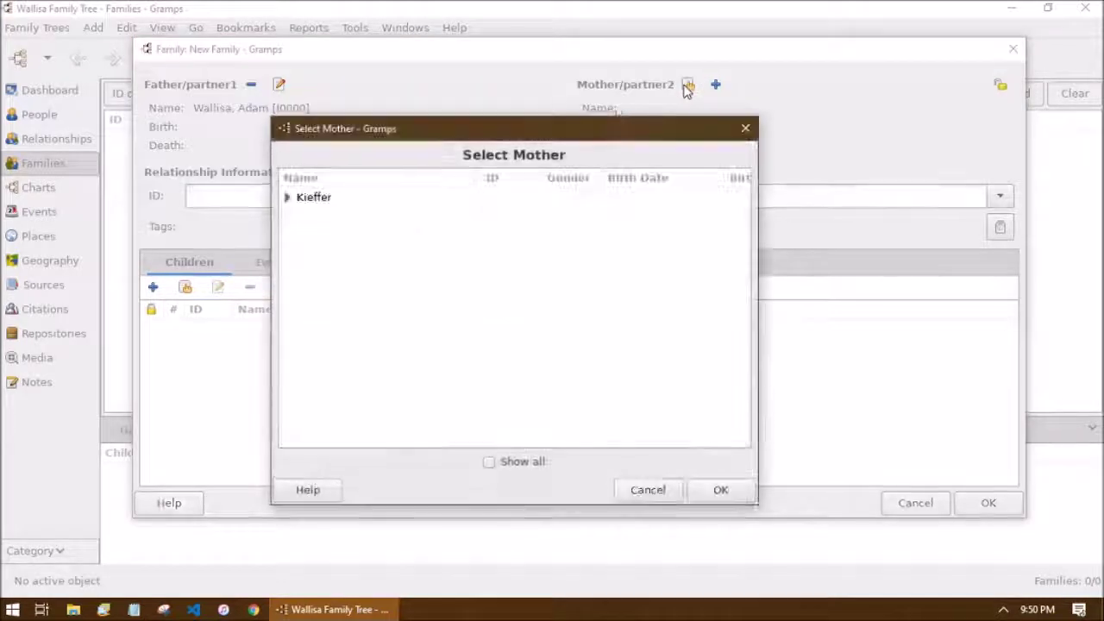
pyautogui.click(286, 197)
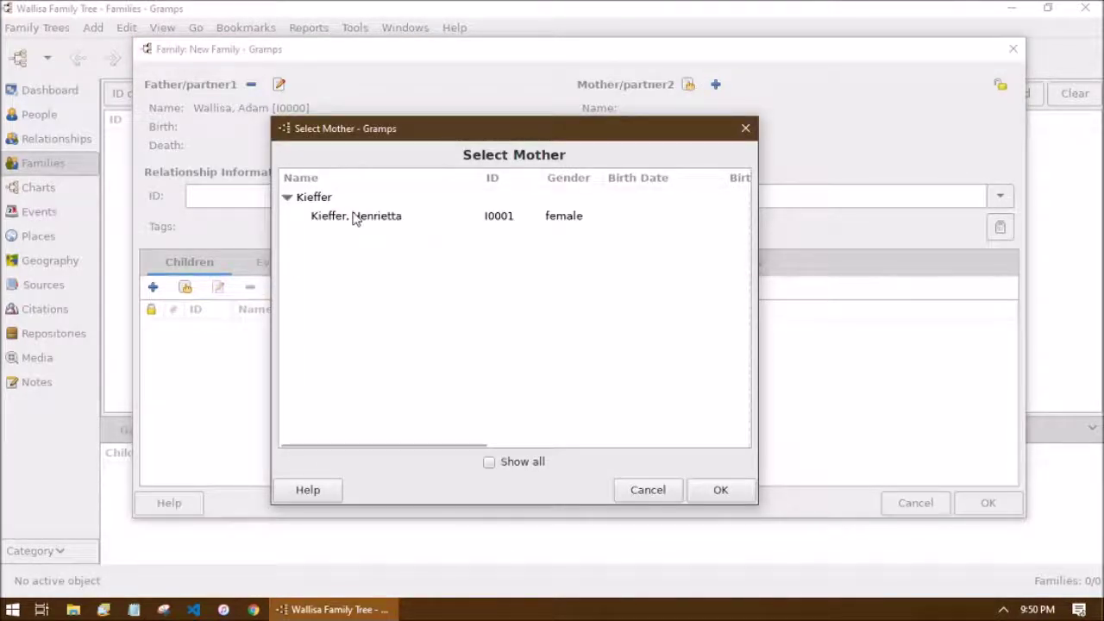
pyautogui.click(352, 217)
pyautogui.click(745, 498)
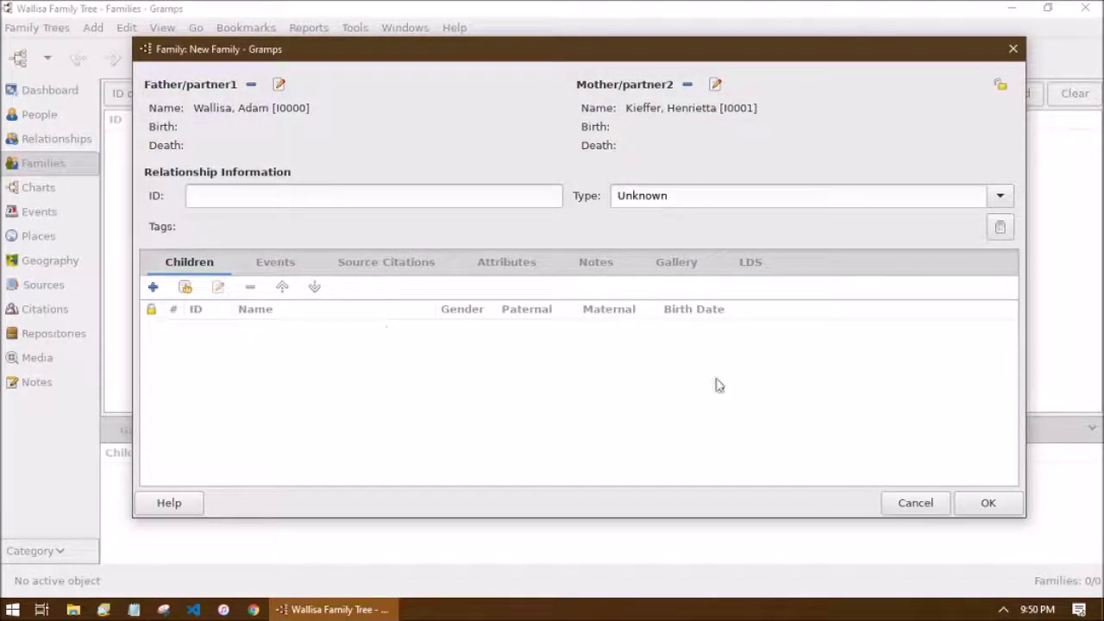
pyautogui.click(988, 503)
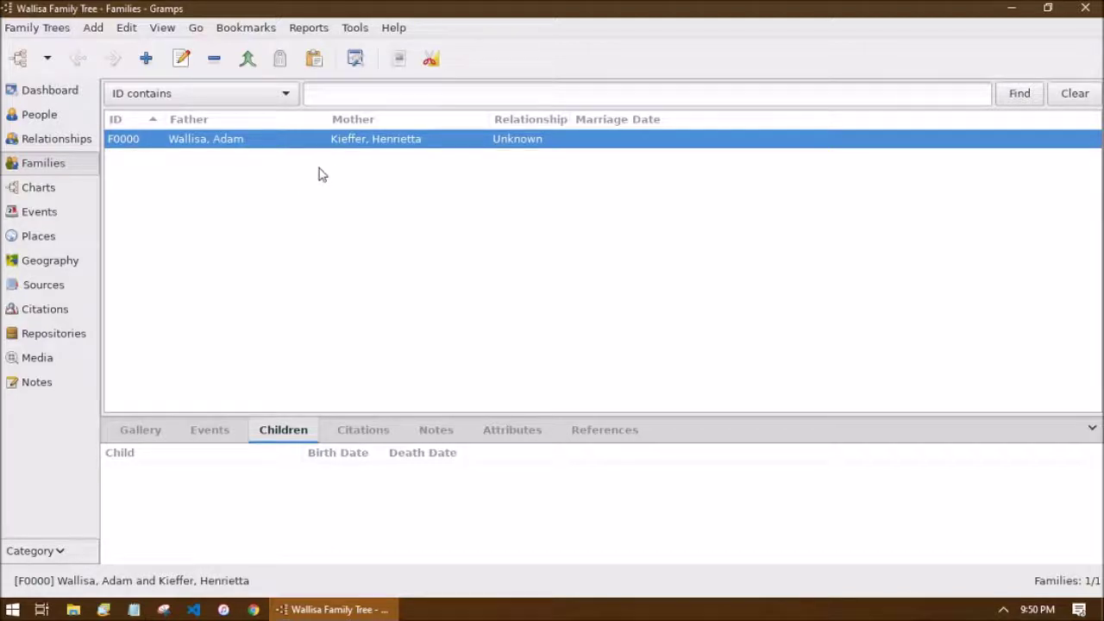
# Inspect family F0000 in the editor without changes, then return to the People list.
pyautogui.doubleClick(302, 143)
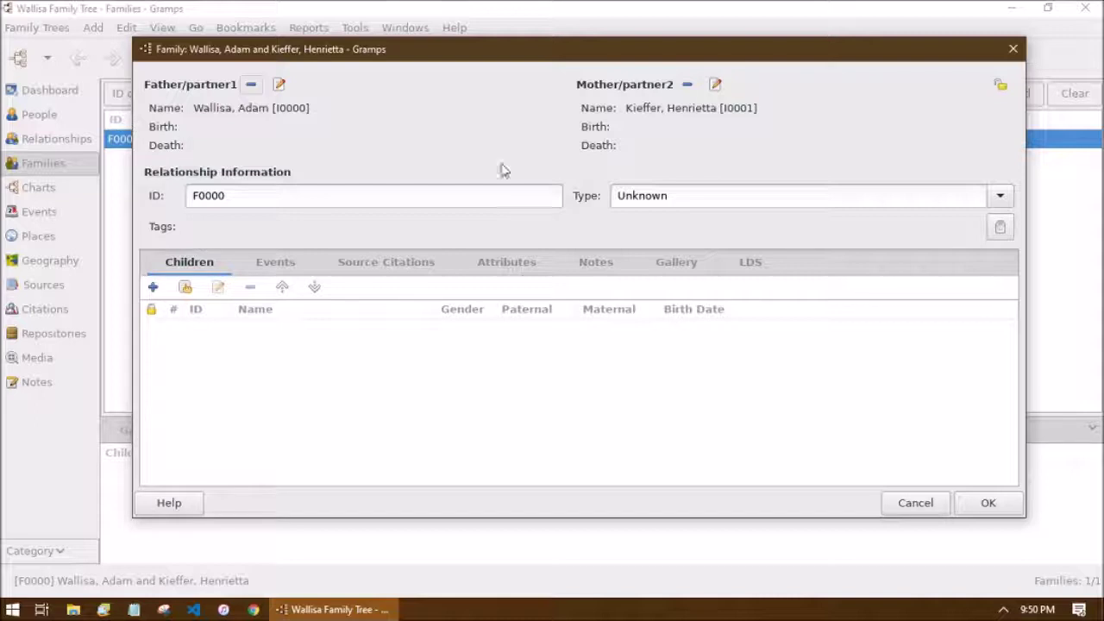
pyautogui.click(922, 507)
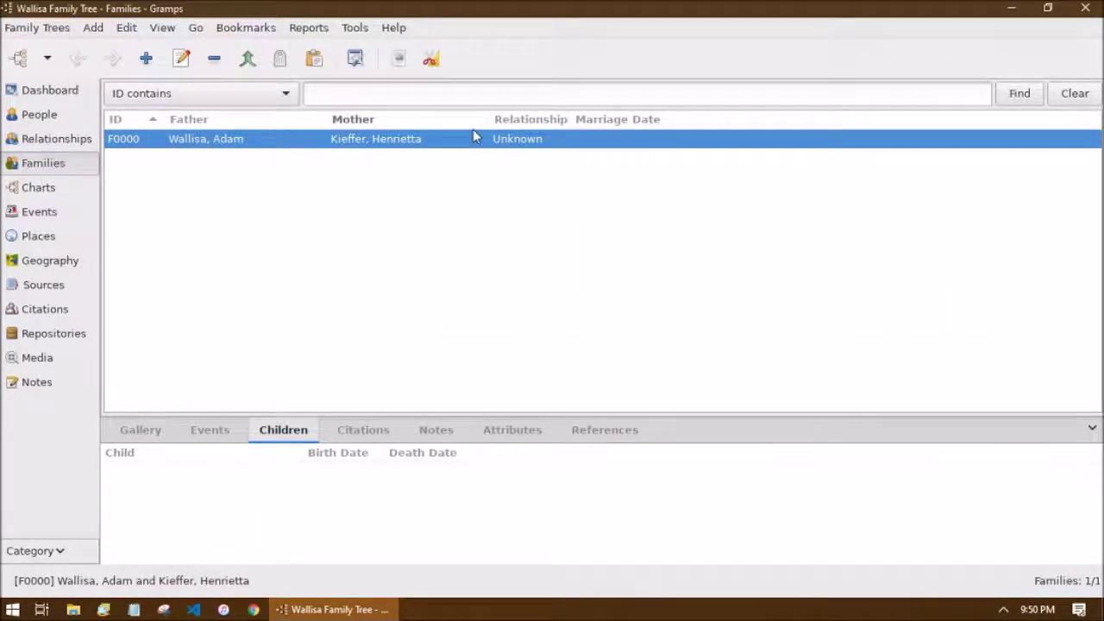
pyautogui.rightClick(325, 152)
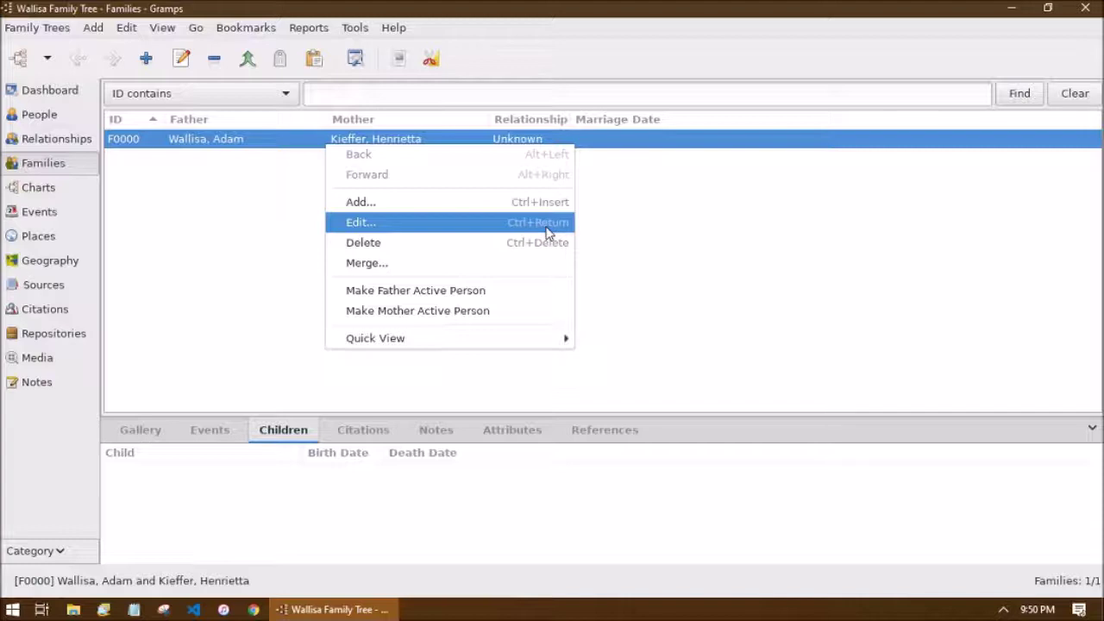
pyautogui.click(278, 204)
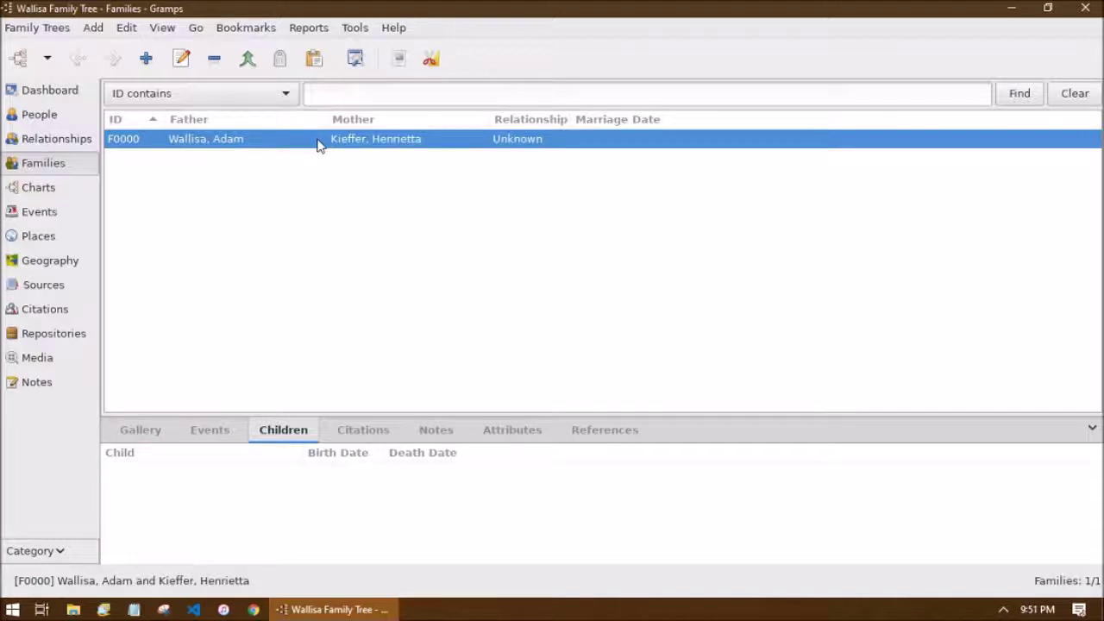
pyautogui.doubleClick(318, 145)
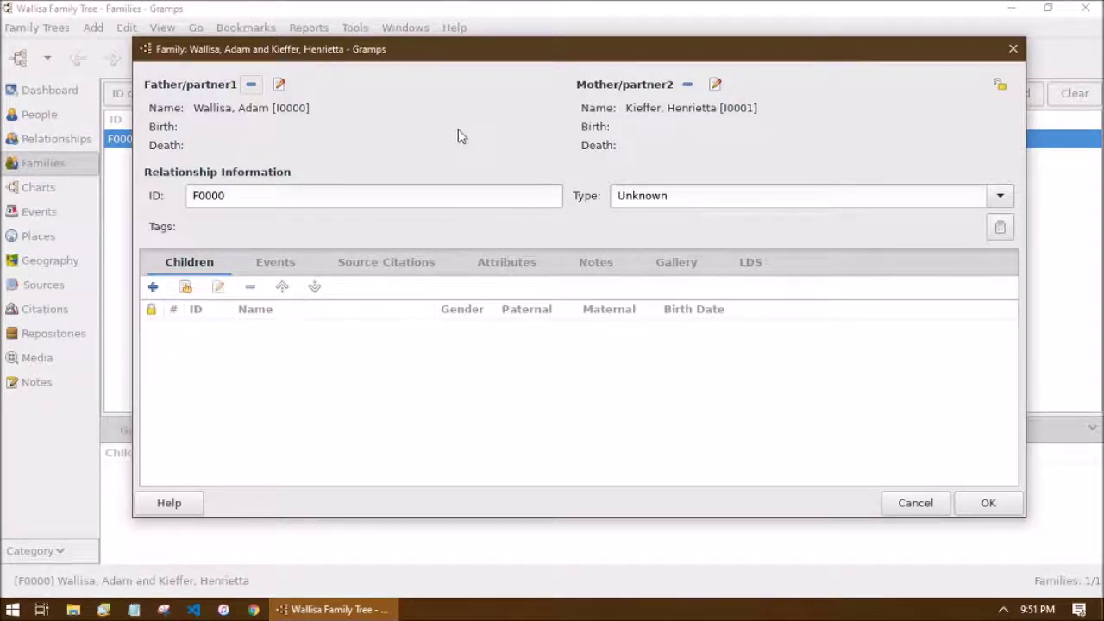
pyautogui.moveTo(498, 62); pyautogui.dragTo(487, 64)
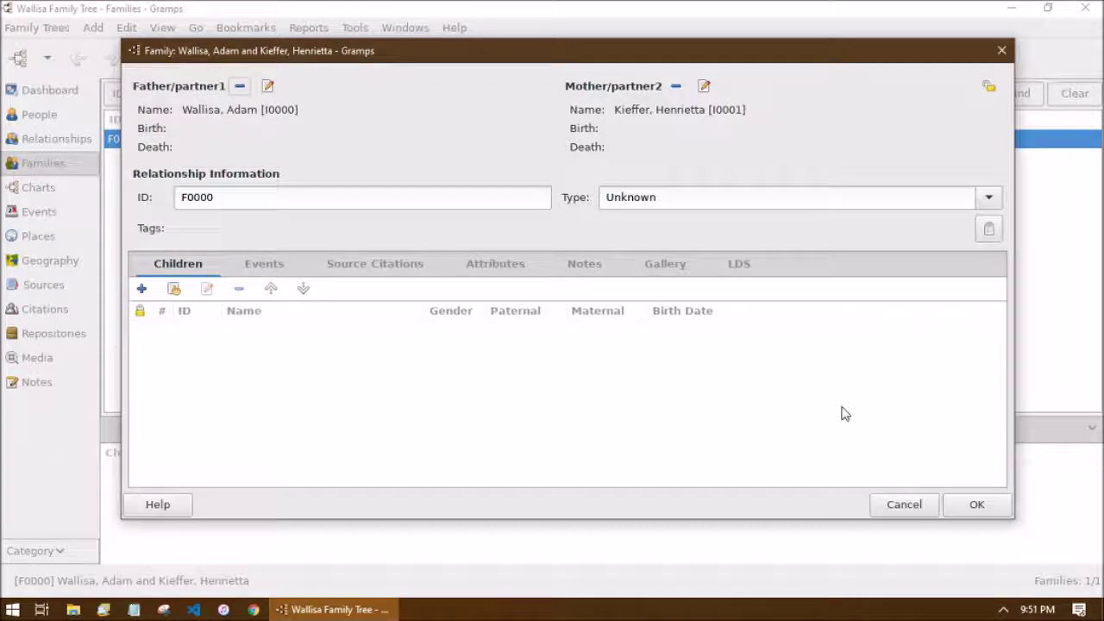
pyautogui.click(889, 509)
pyautogui.click(21, 119)
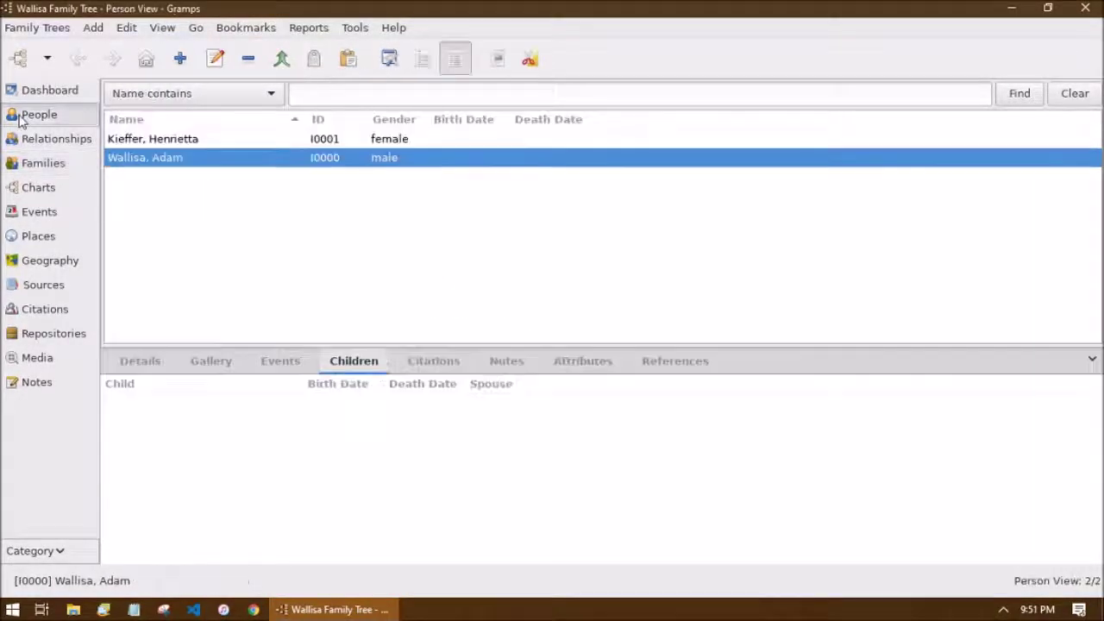
pyautogui.click(222, 139)
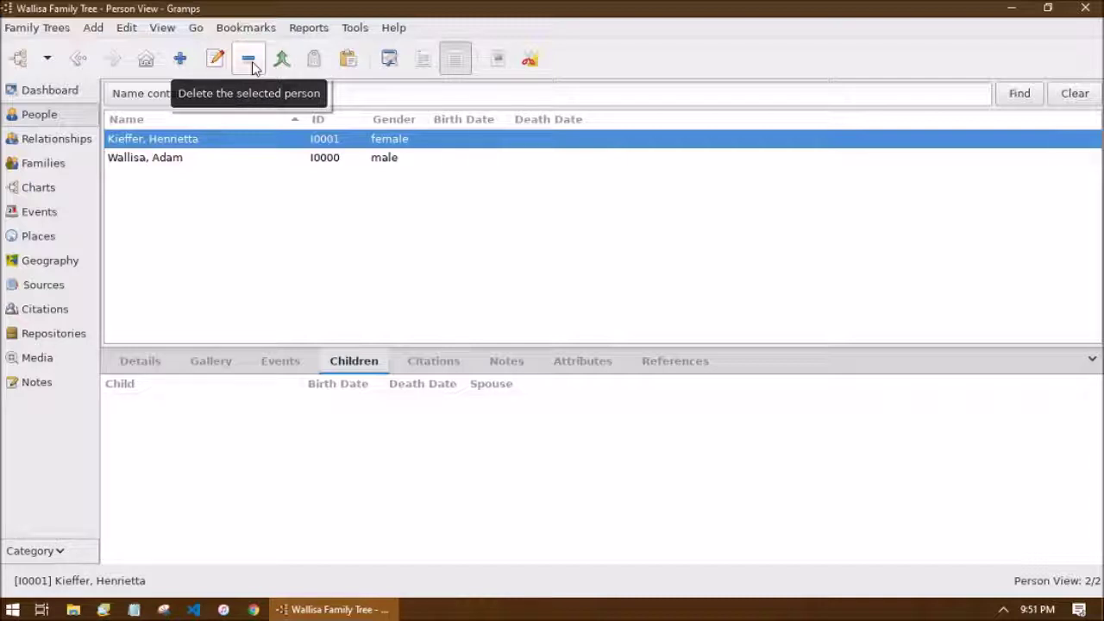
pyautogui.click(248, 60)
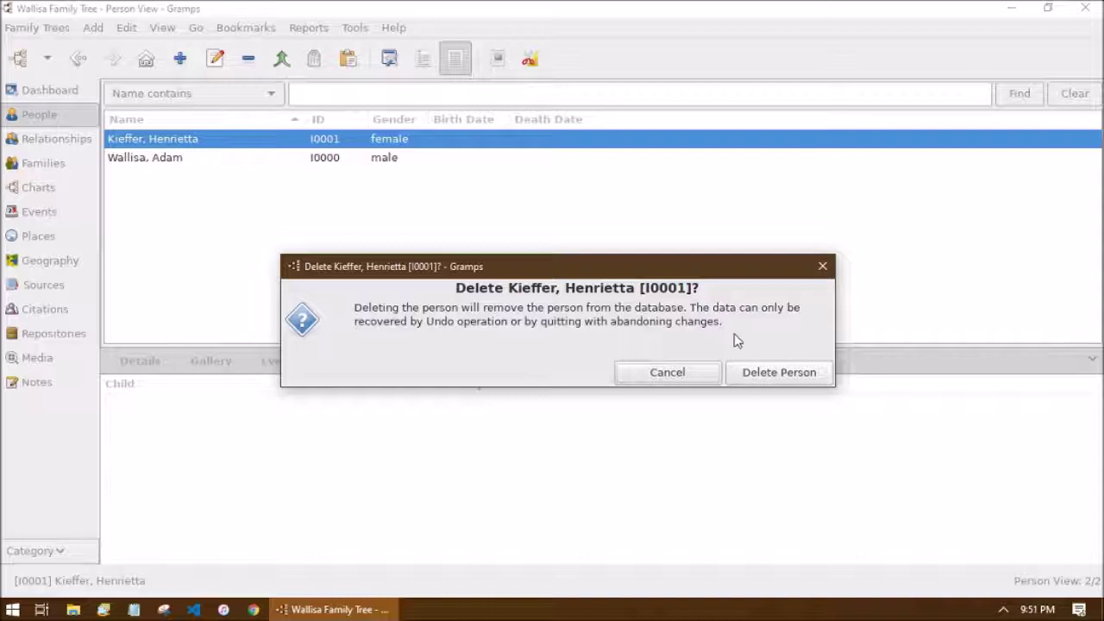
pyautogui.click(779, 372)
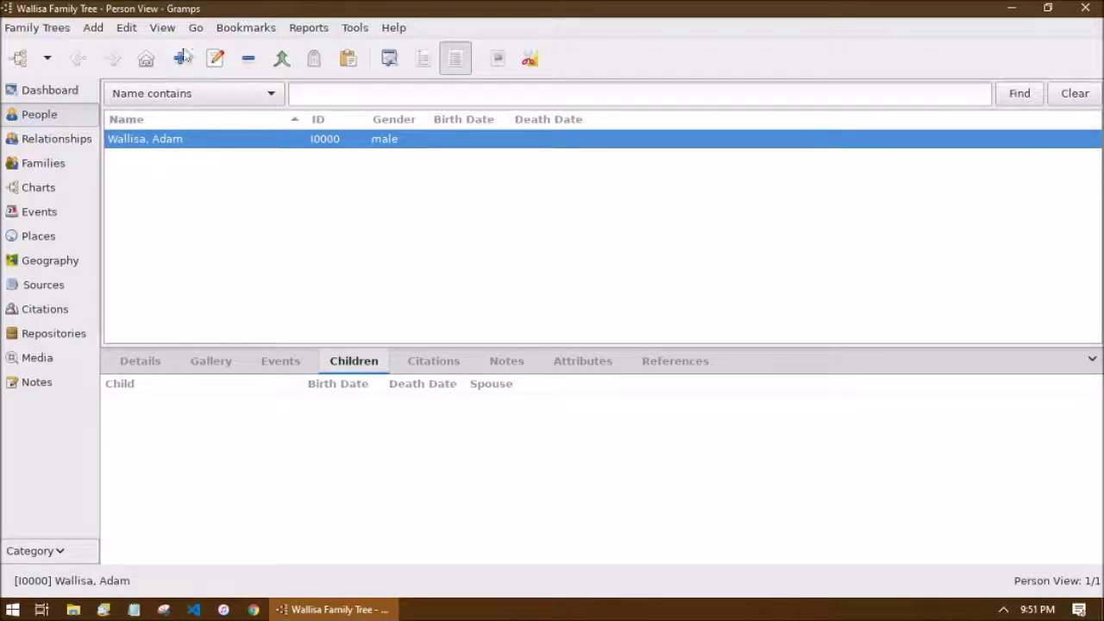
pyautogui.click(126, 29)
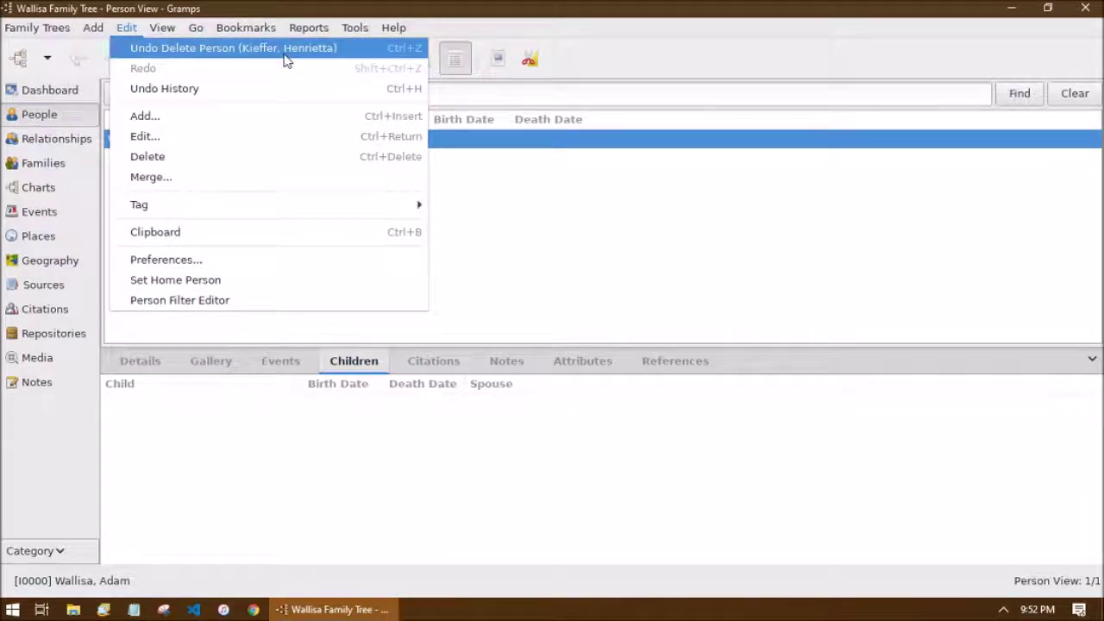
pyautogui.click(222, 96)
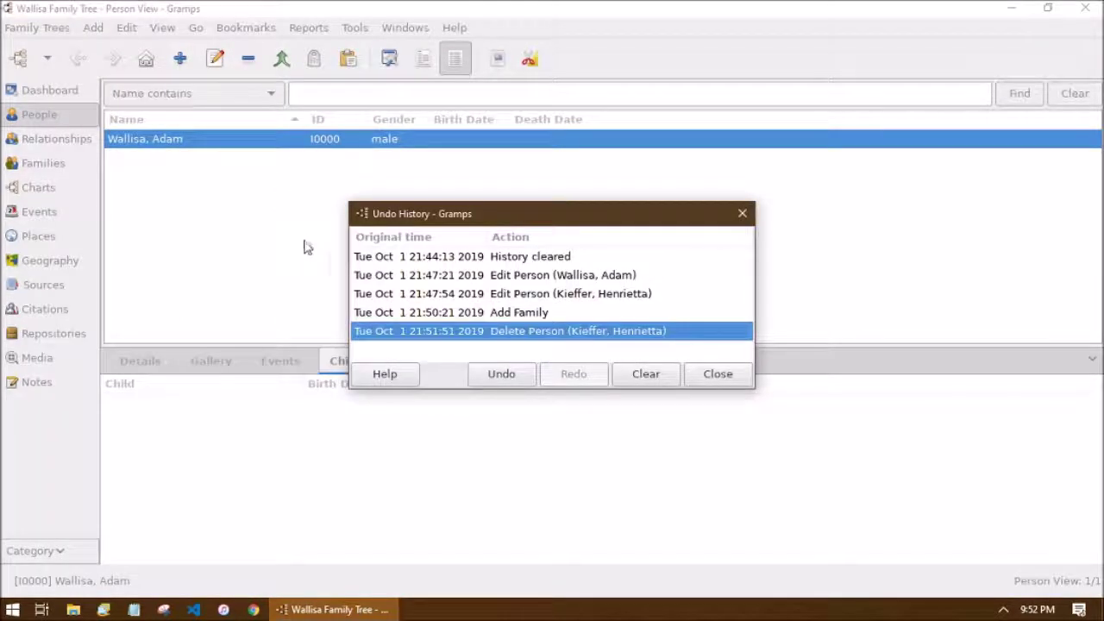
pyautogui.moveTo(451, 393); pyautogui.dragTo(468, 495)
pyautogui.click(512, 312)
pyautogui.click(515, 295)
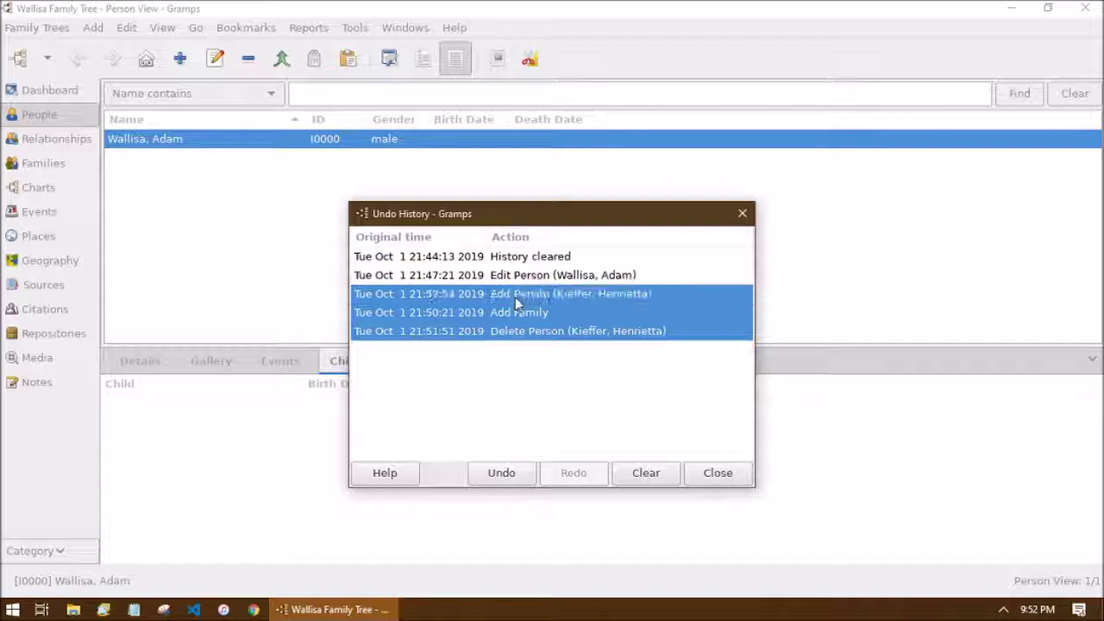
pyautogui.click(514, 275)
pyautogui.click(513, 257)
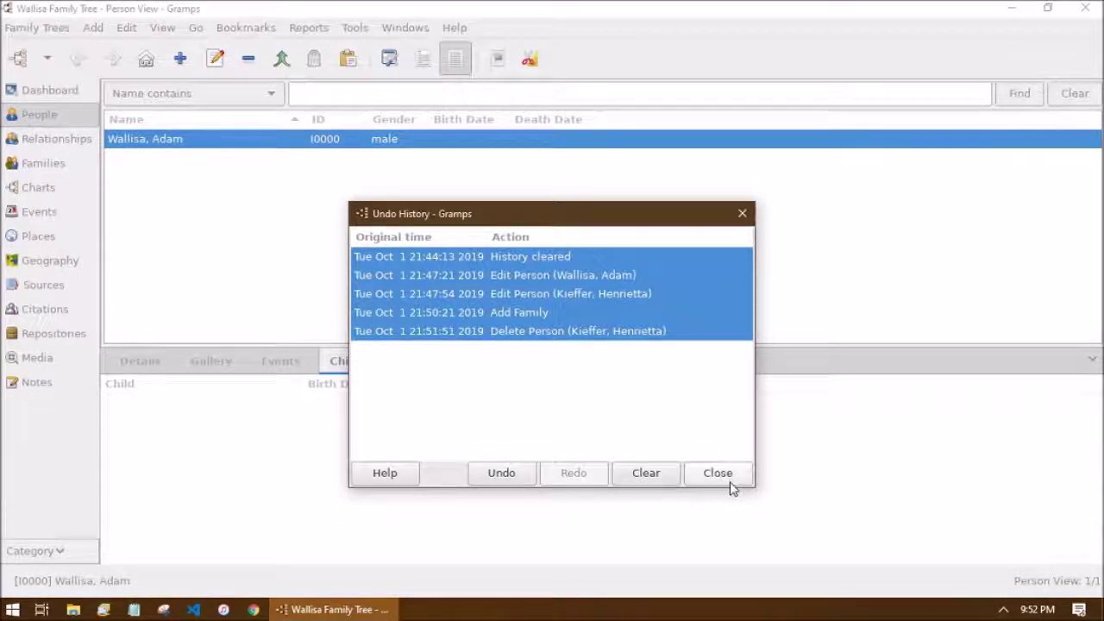
pyautogui.click(521, 335)
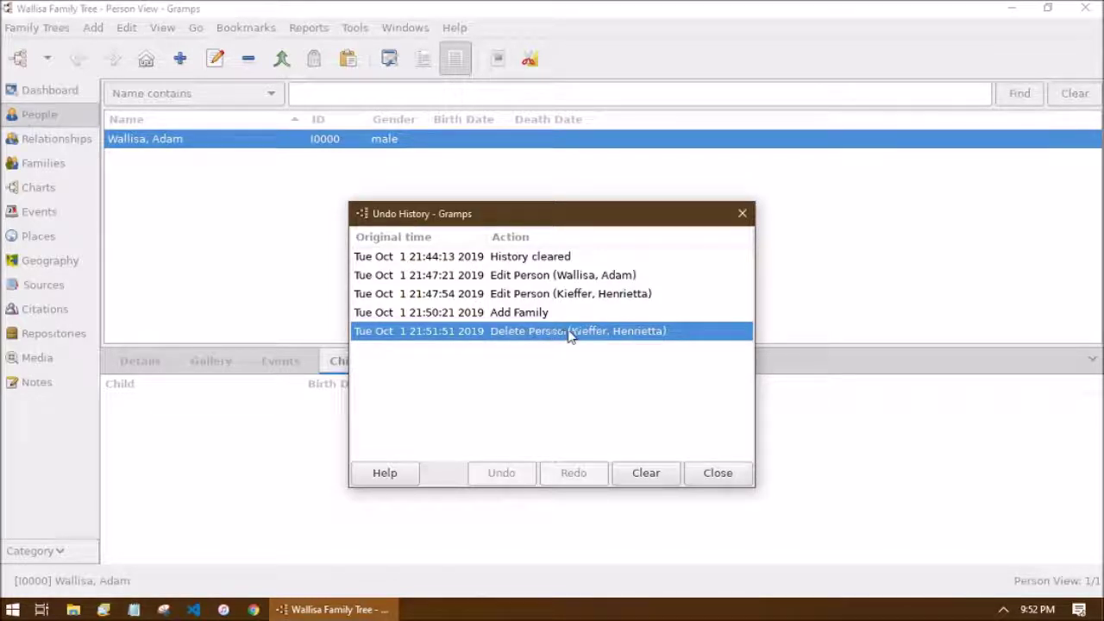
pyautogui.click(714, 476)
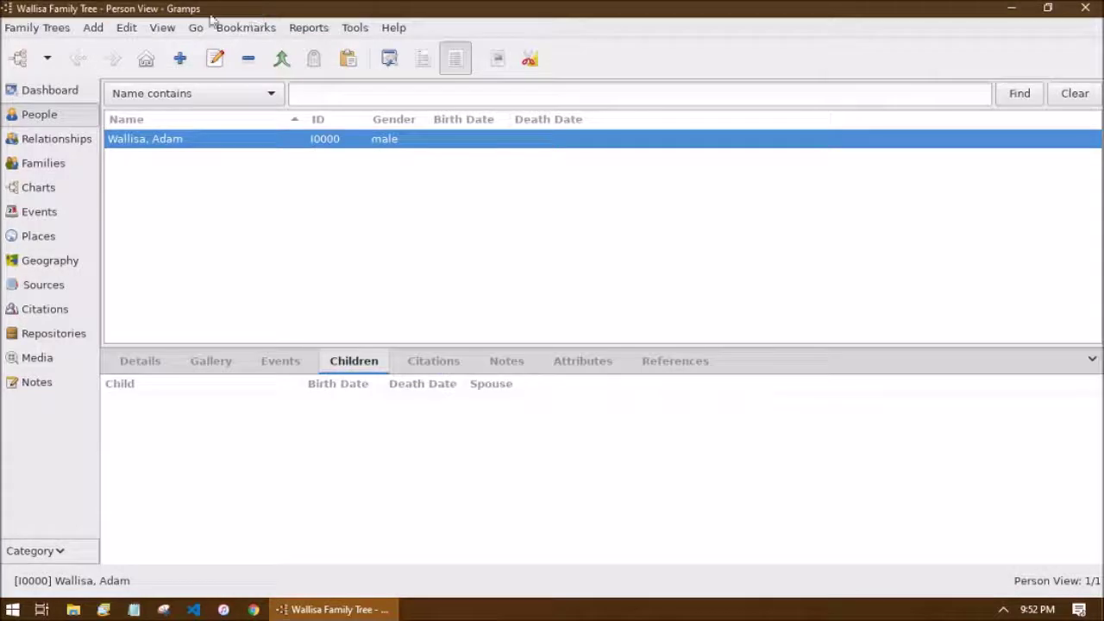
pyautogui.click(127, 27)
pyautogui.click(135, 50)
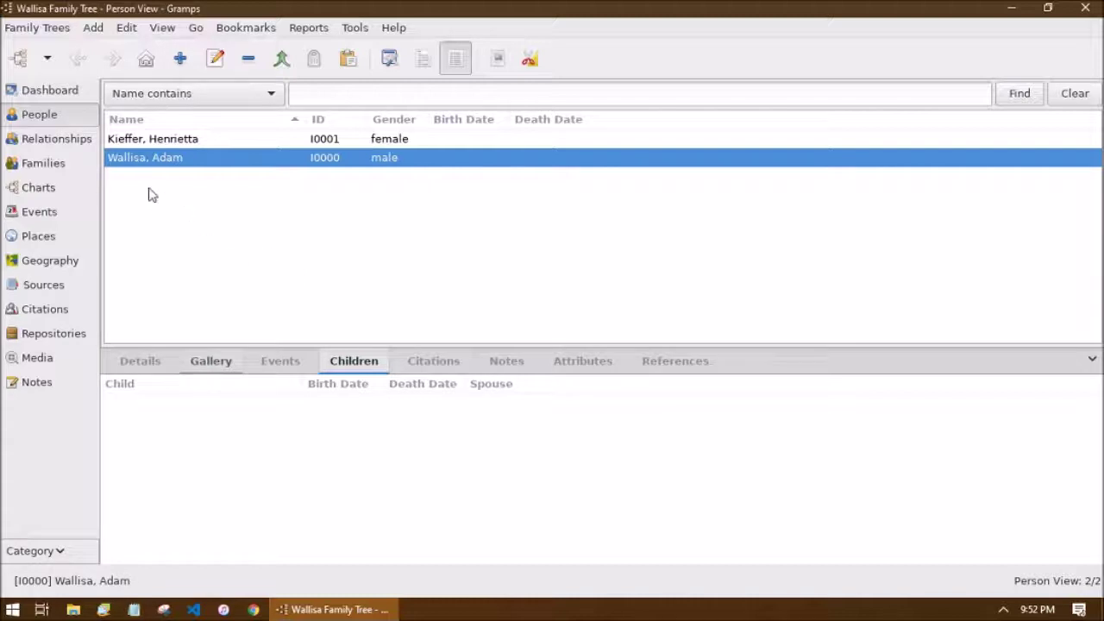
# Open family F0000 and change its relationship type from Unknown to Married.
pyautogui.click(67, 165)
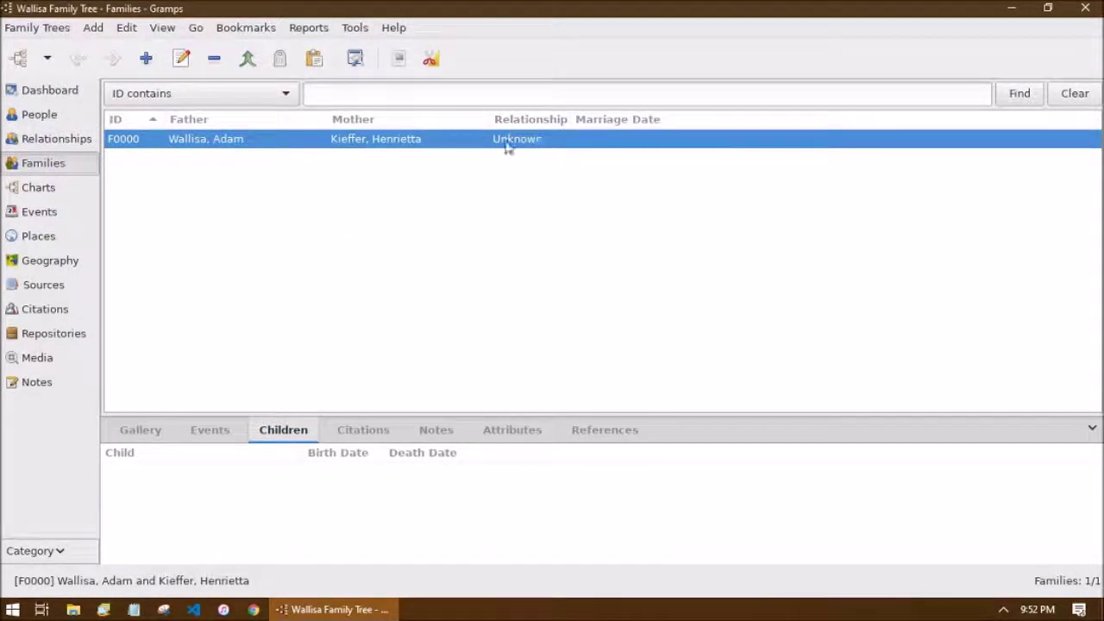
pyautogui.doubleClick(312, 143)
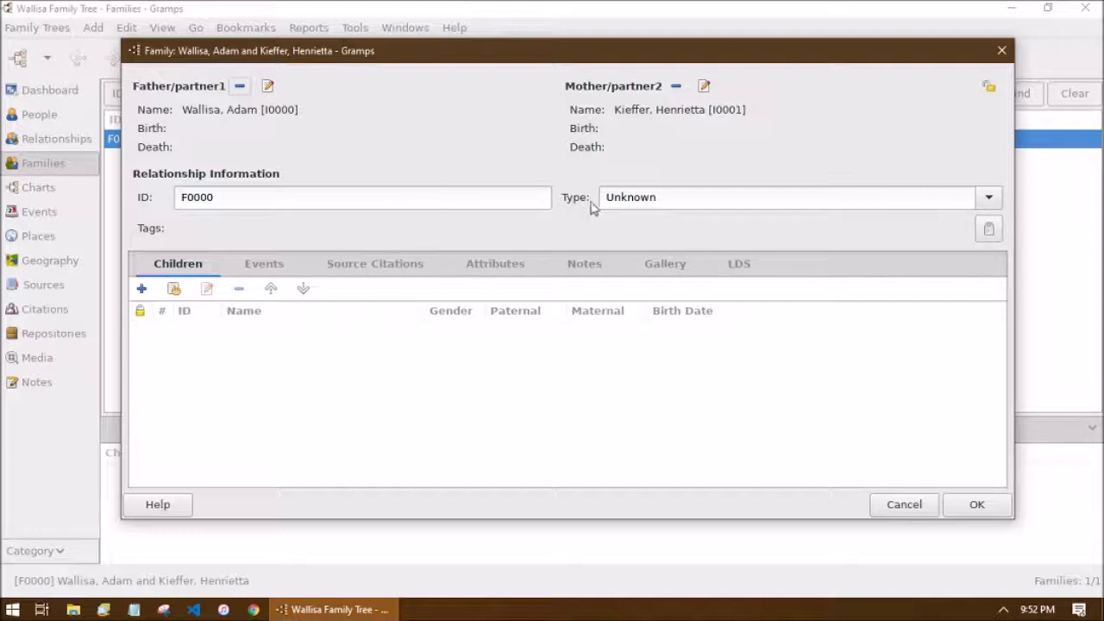
pyautogui.click(986, 198)
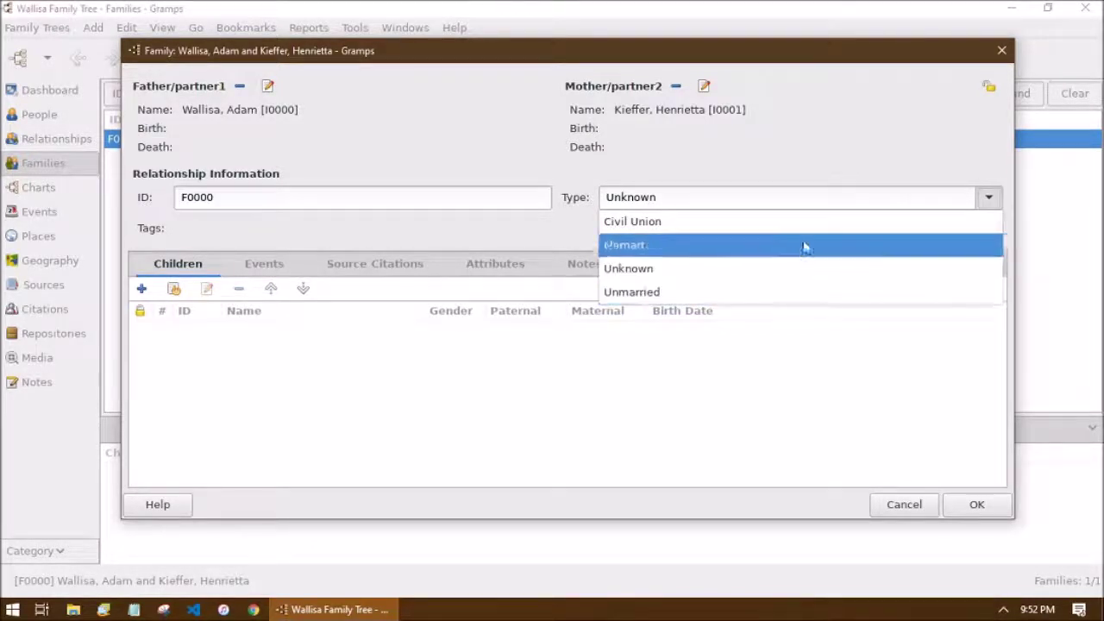
pyautogui.click(811, 197)
pyautogui.click(828, 195)
pyautogui.moveTo(680, 197); pyautogui.dragTo(604, 197)
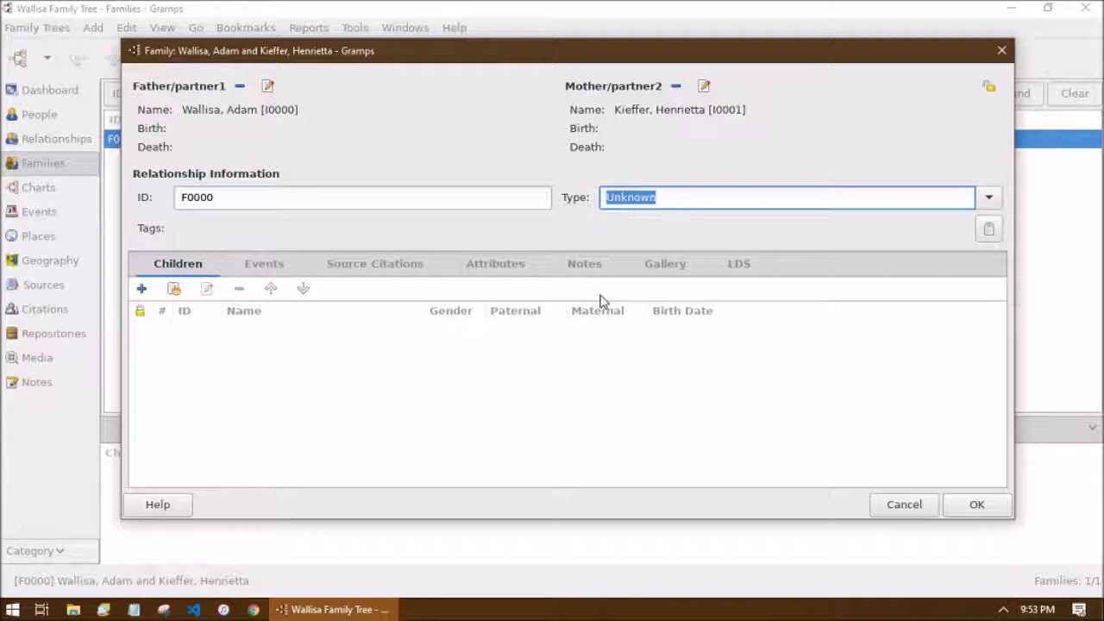
pyautogui.write('test')
pyautogui.press('BackSpace')
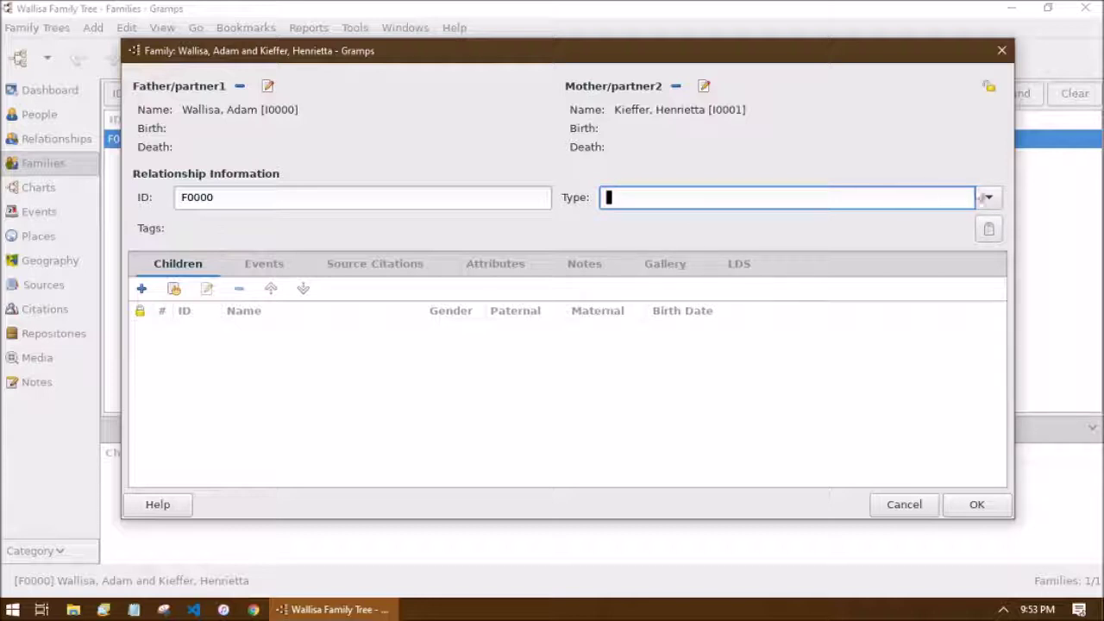
pyautogui.click(989, 196)
pyautogui.click(794, 255)
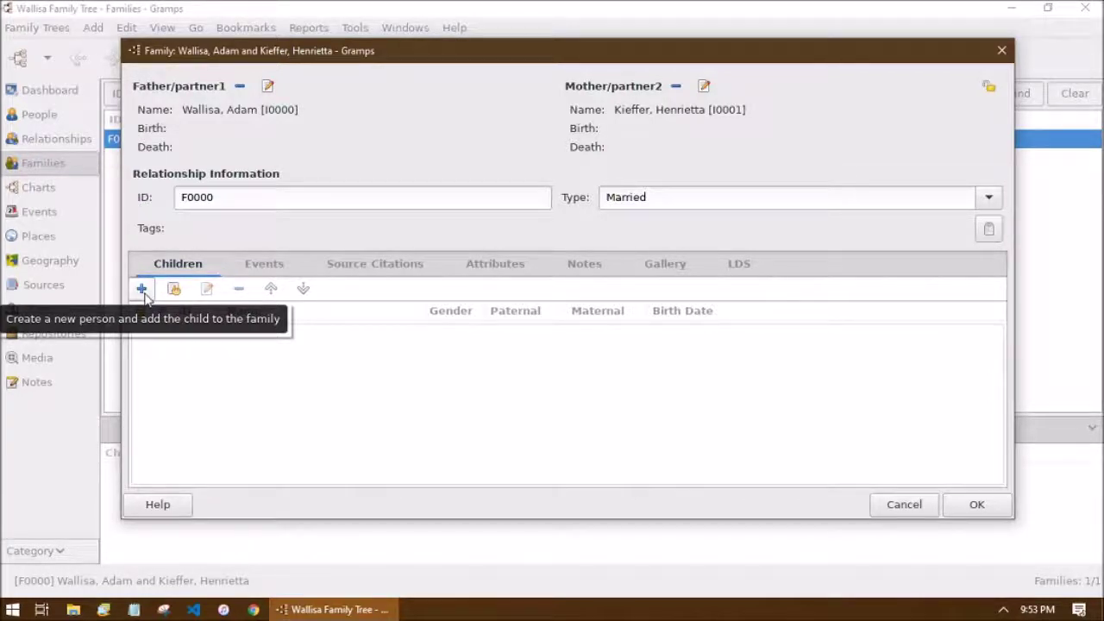
pyautogui.click(142, 291)
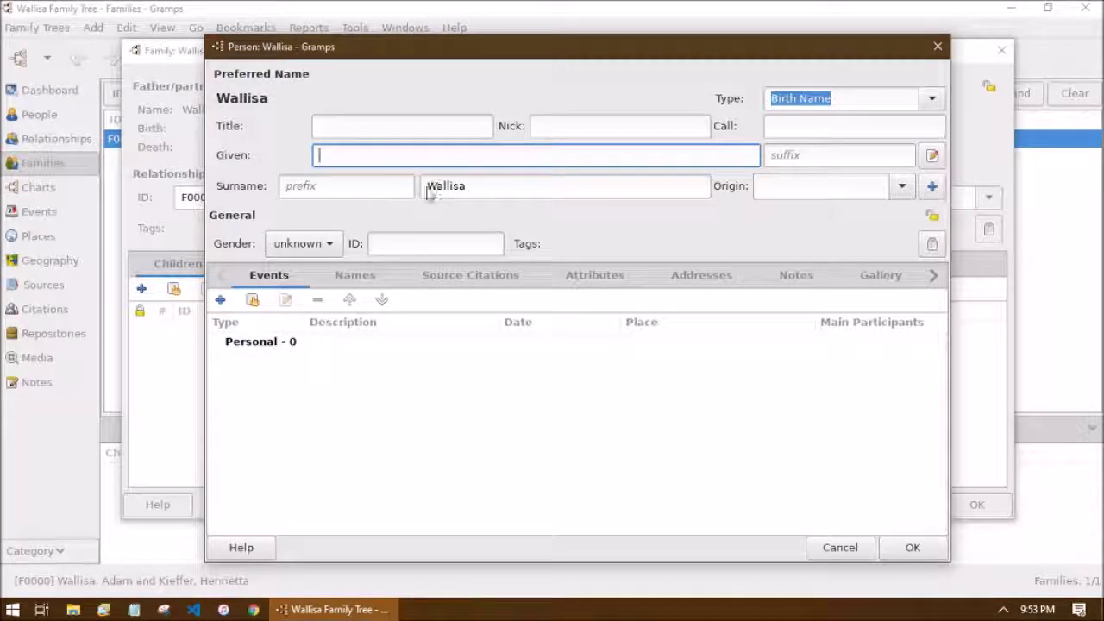
pyautogui.moveTo(488, 55); pyautogui.dragTo(474, 210)
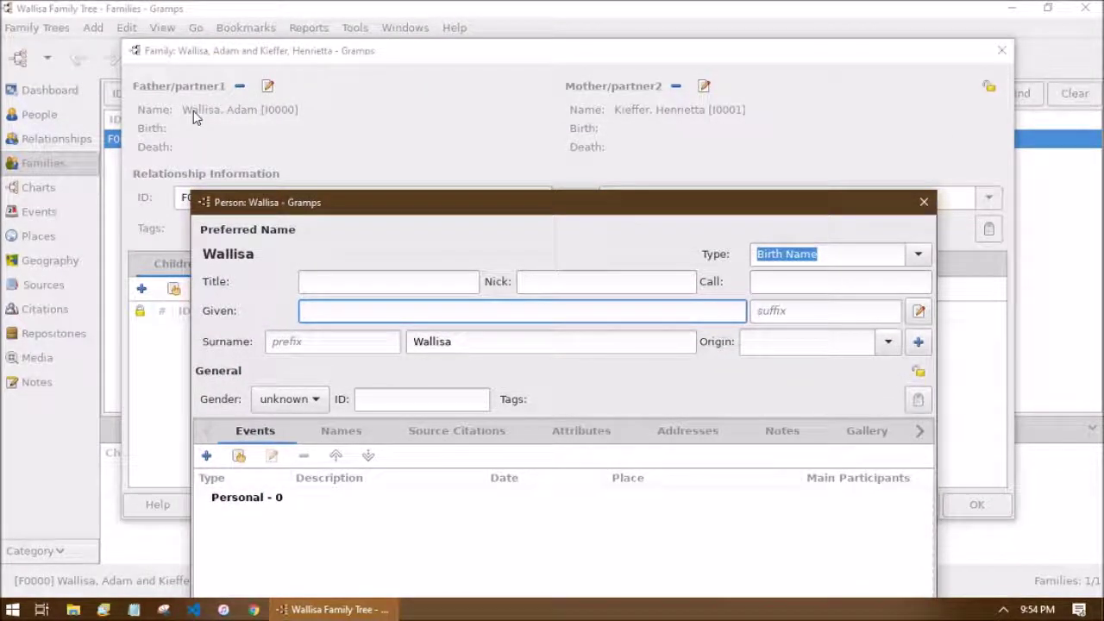
pyautogui.moveTo(454, 213); pyautogui.dragTo(444, 41)
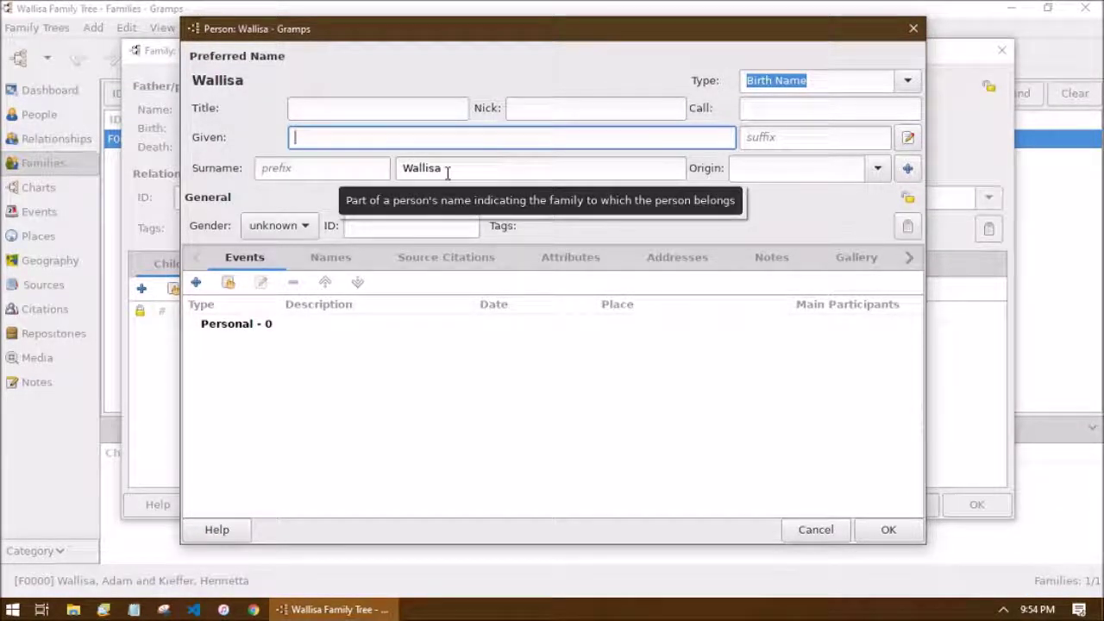
pyautogui.moveTo(447, 172); pyautogui.dragTo(401, 168)
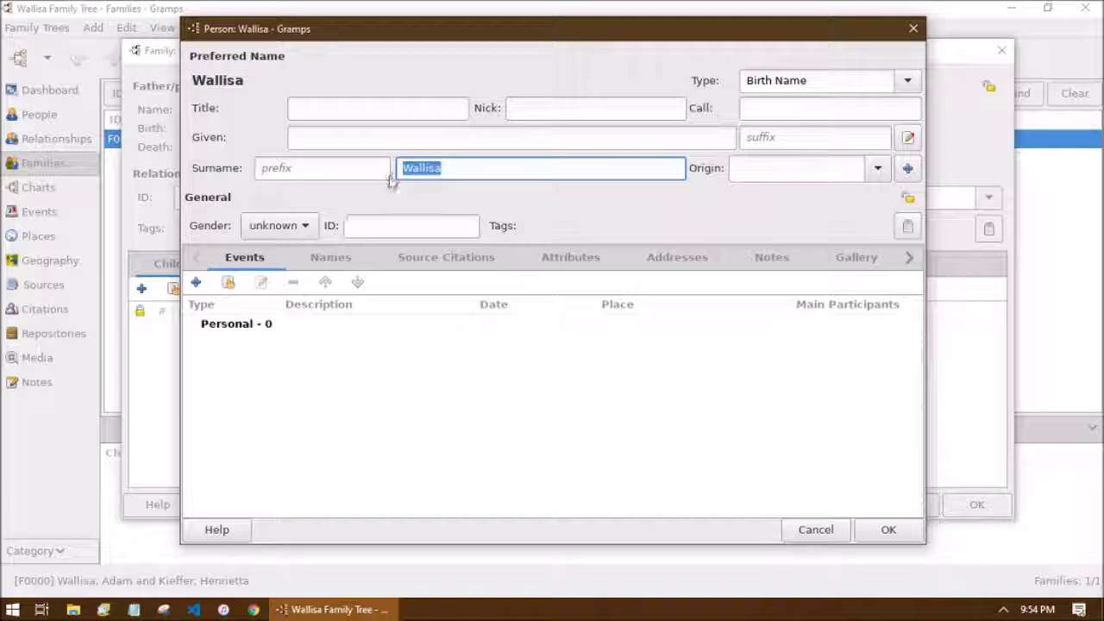
pyautogui.click(470, 171)
pyautogui.click(434, 139)
pyautogui.write('Sarah')
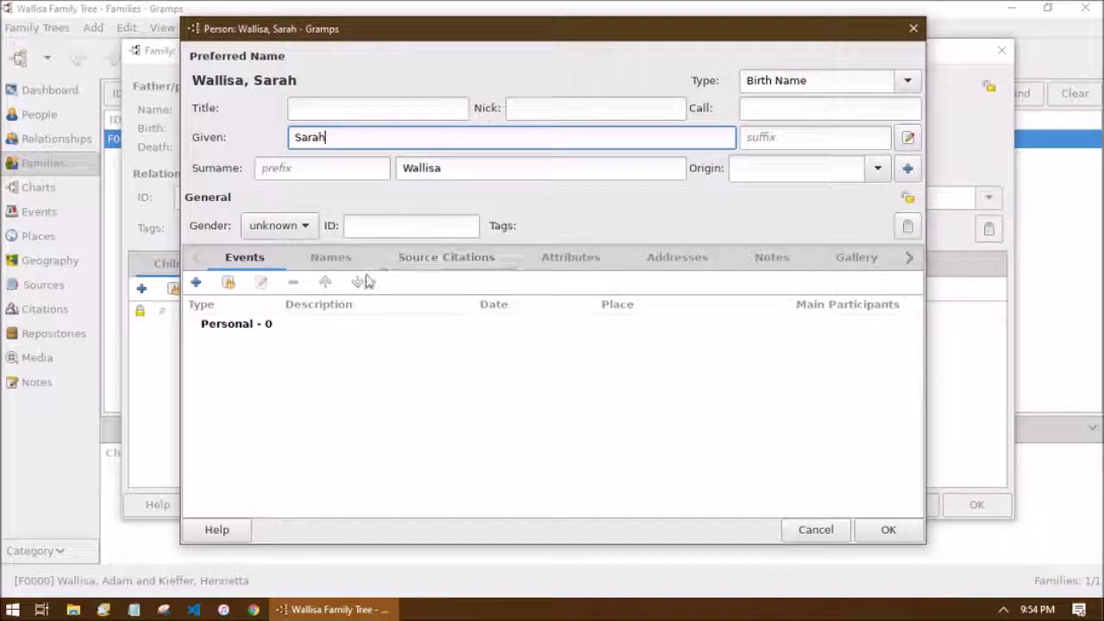
pyautogui.click(304, 227)
pyautogui.click(267, 178)
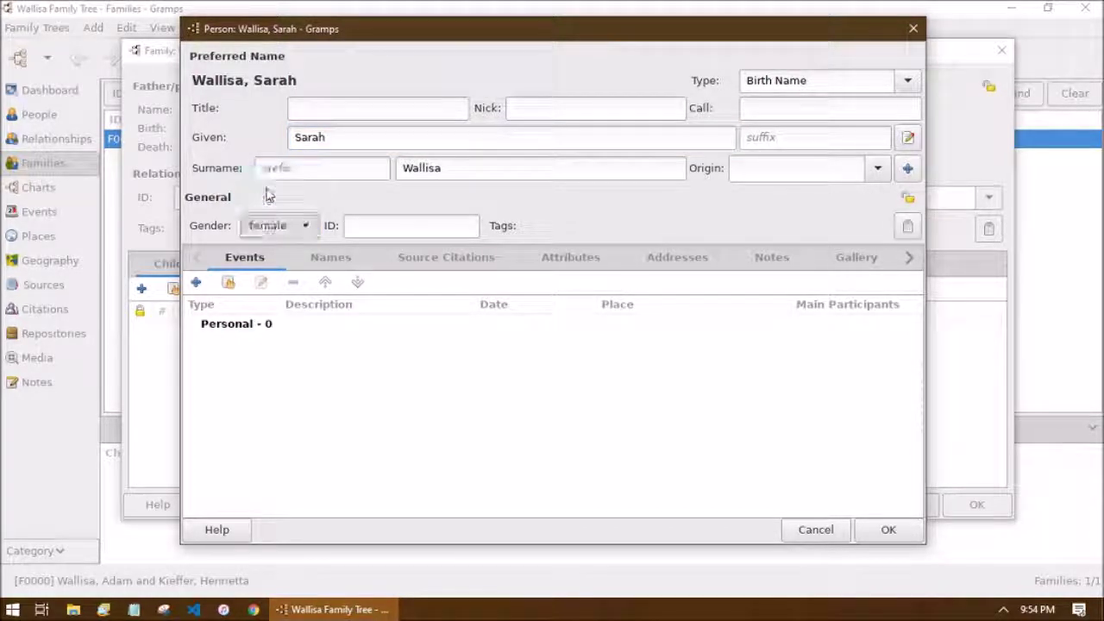
pyautogui.click(520, 413)
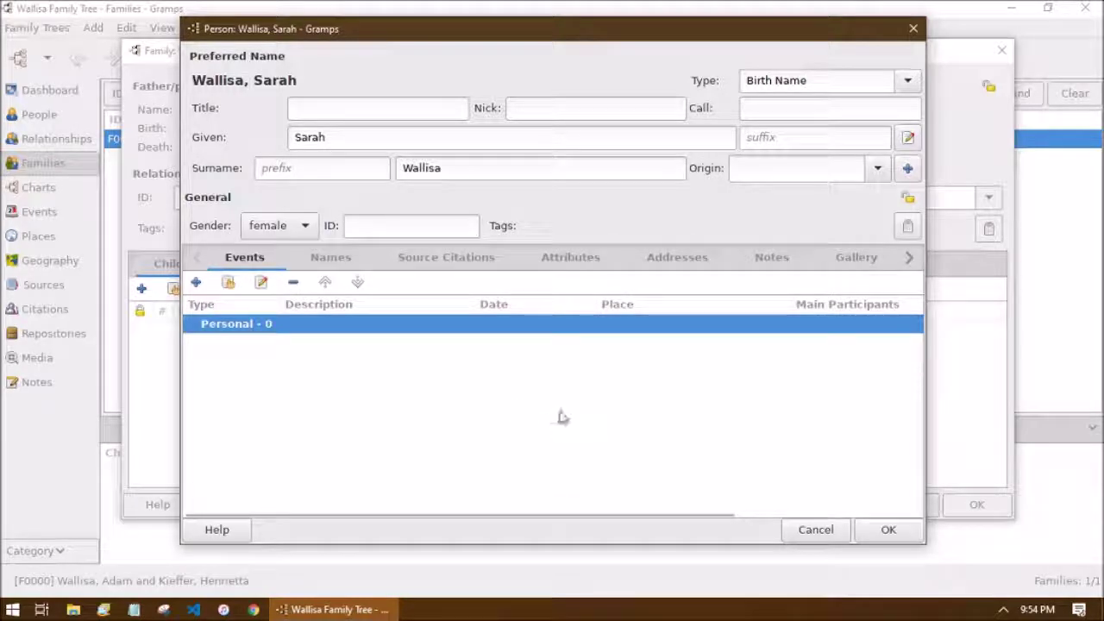
pyautogui.click(889, 529)
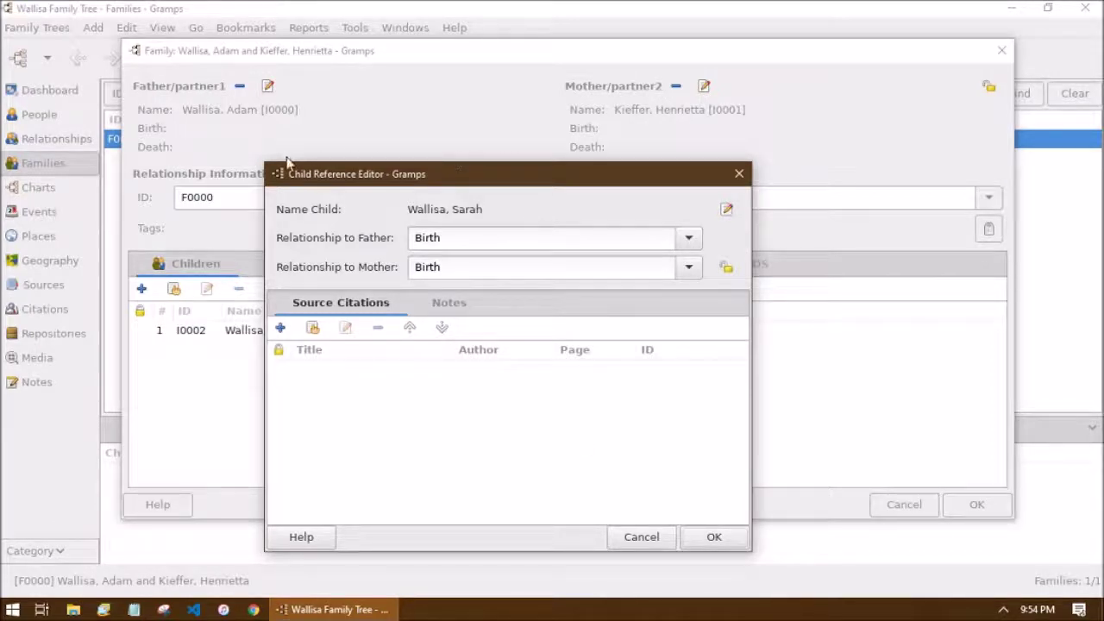
# Keep Birth as Sarah's relationship to both father and mother.
pyautogui.moveTo(475, 187); pyautogui.dragTo(488, 123)
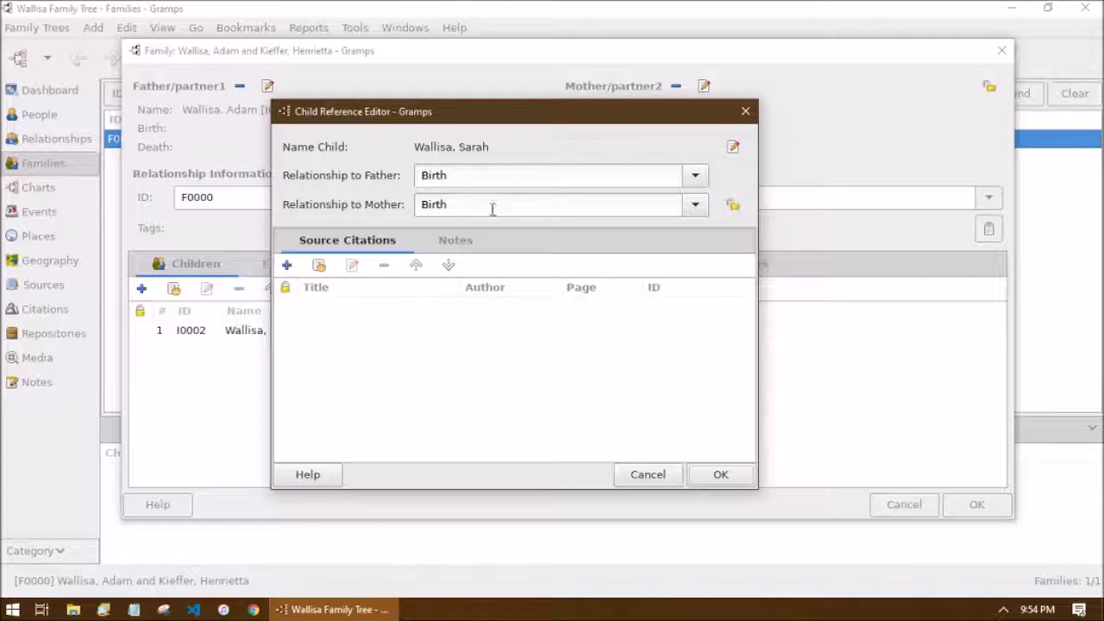
pyautogui.click(696, 175)
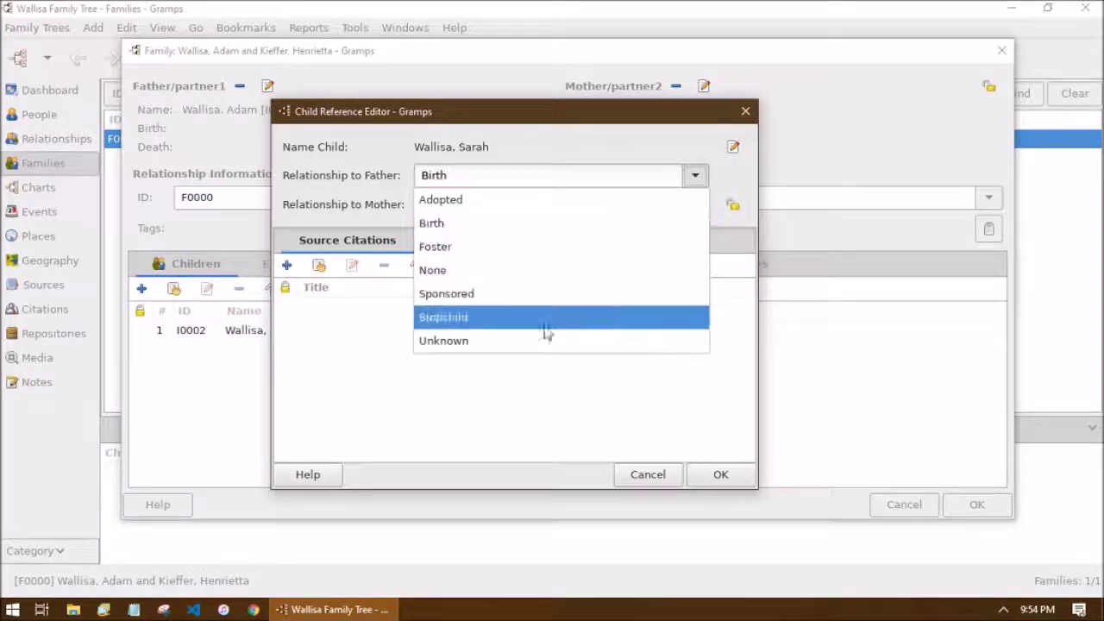
pyautogui.click(544, 380)
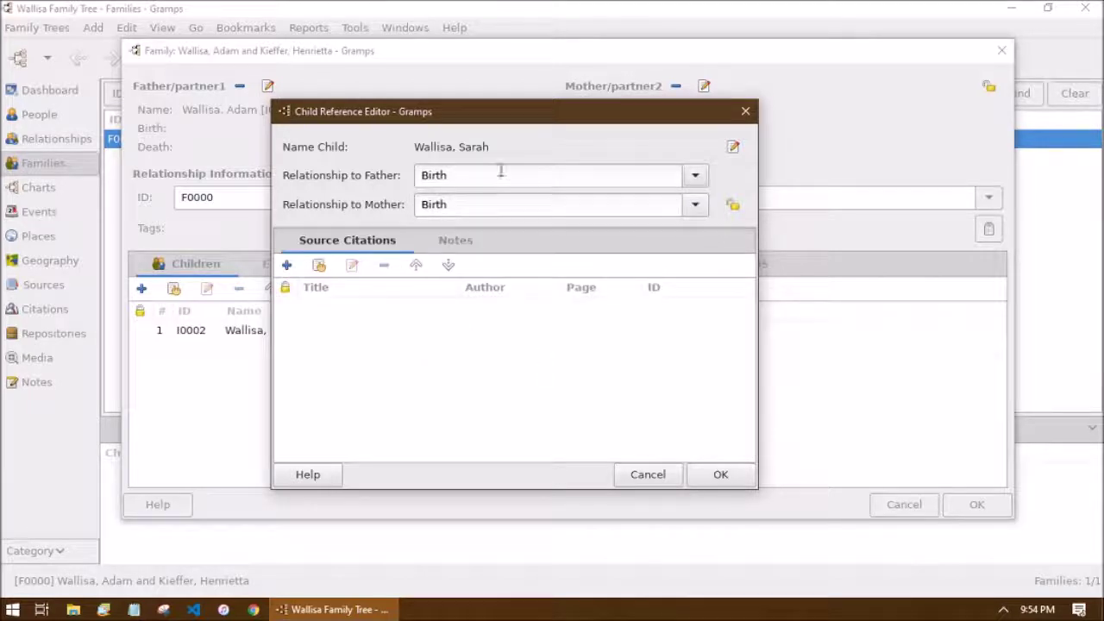
pyautogui.click(722, 474)
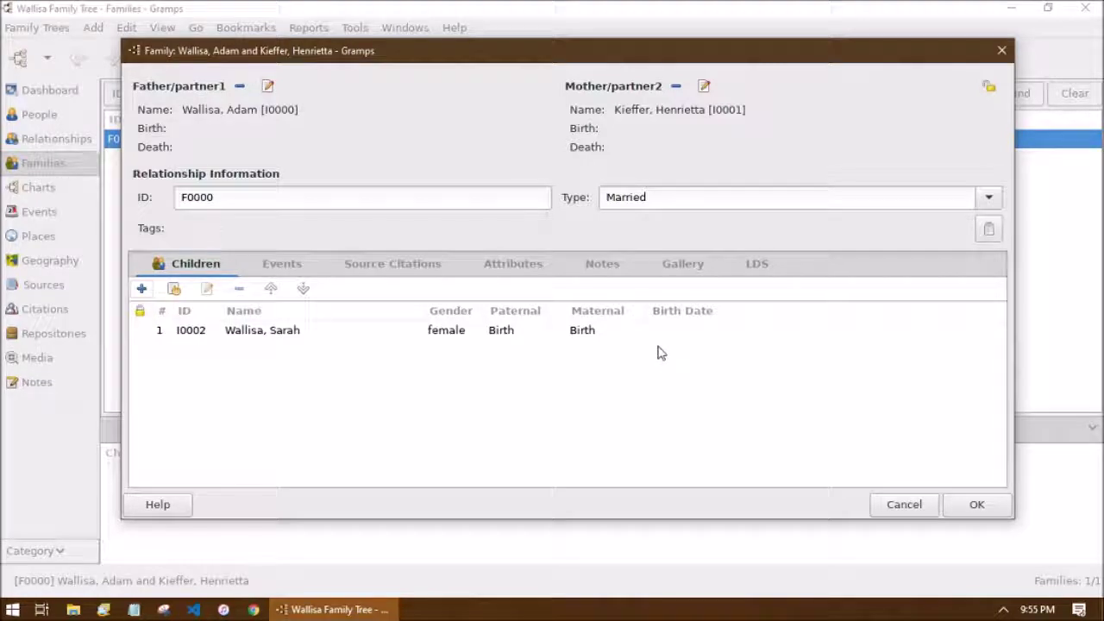
pyautogui.click(248, 337)
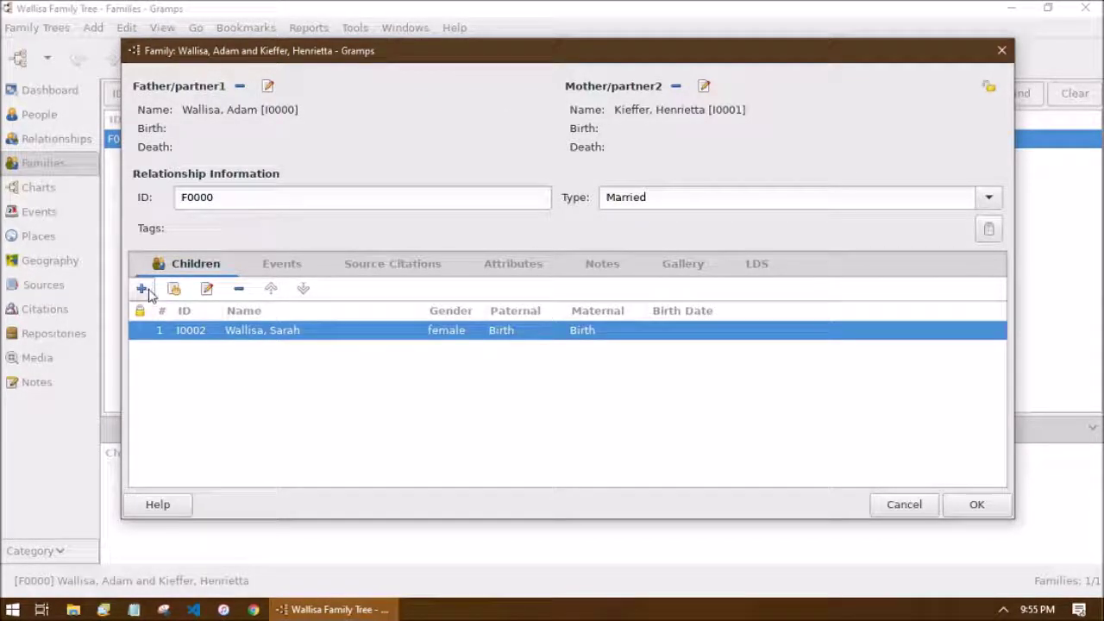
pyautogui.click(142, 290)
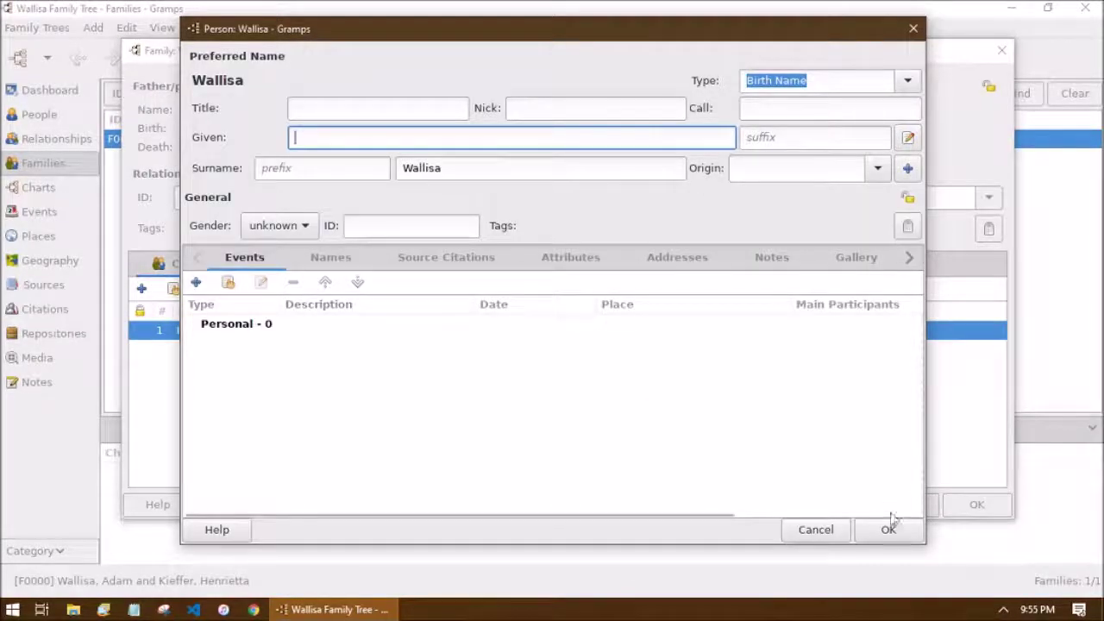
pyautogui.click(816, 530)
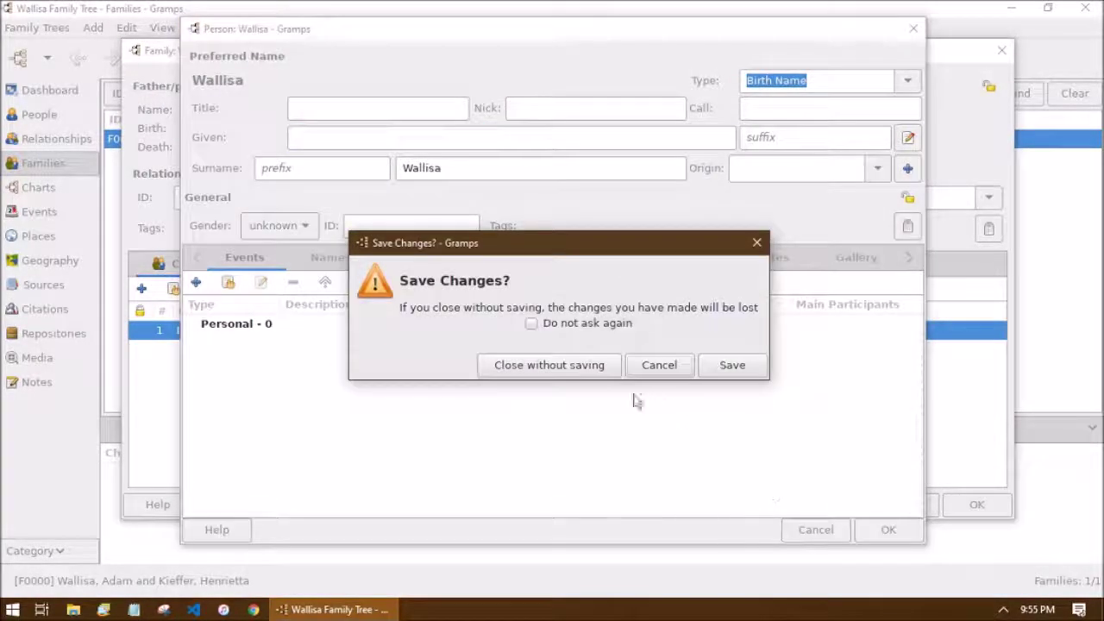
pyautogui.click(542, 365)
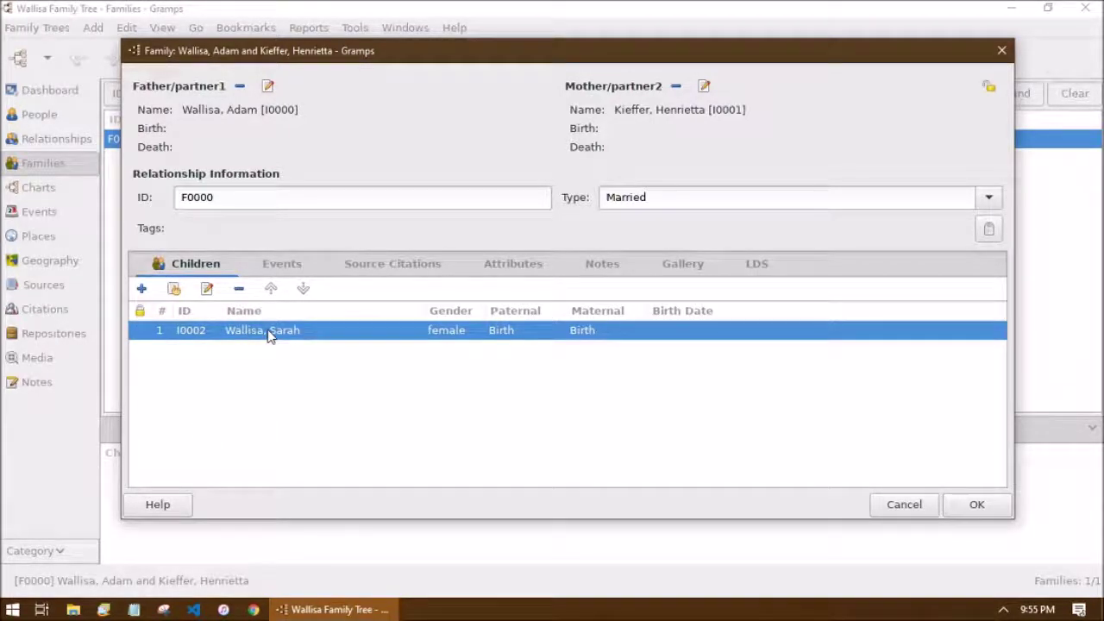
pyautogui.click(207, 290)
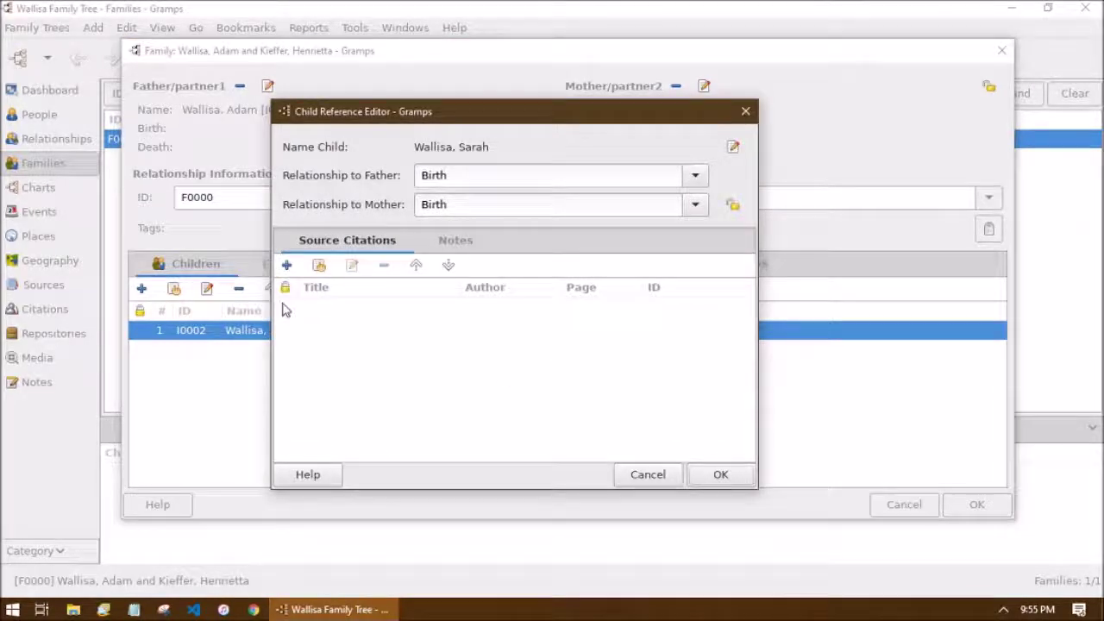
pyautogui.click(637, 480)
pyautogui.doubleClick(300, 333)
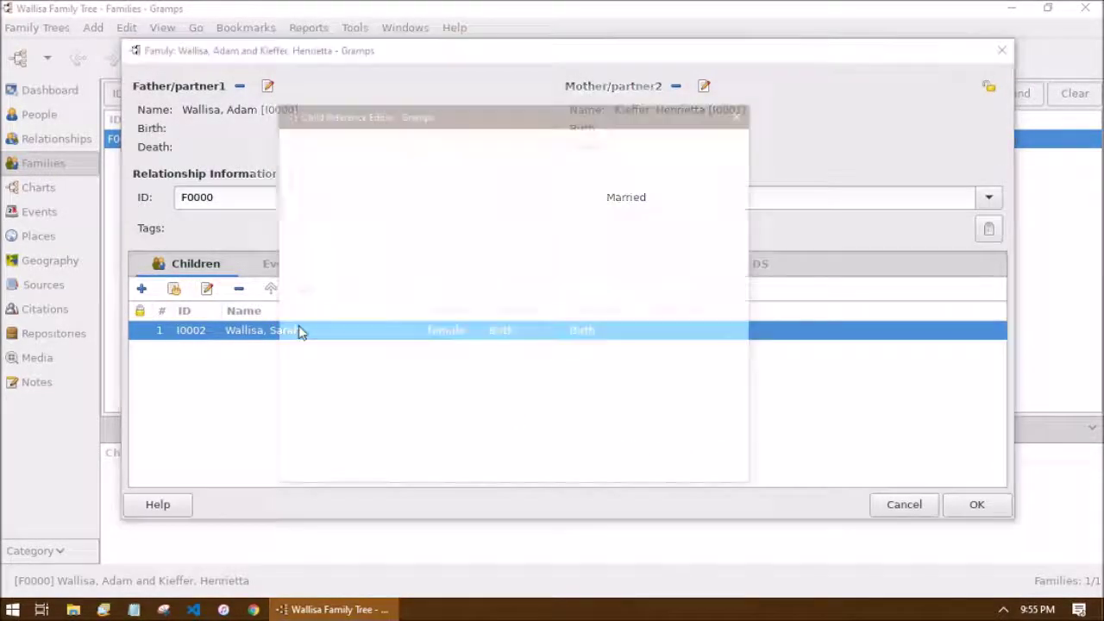
pyautogui.click(660, 472)
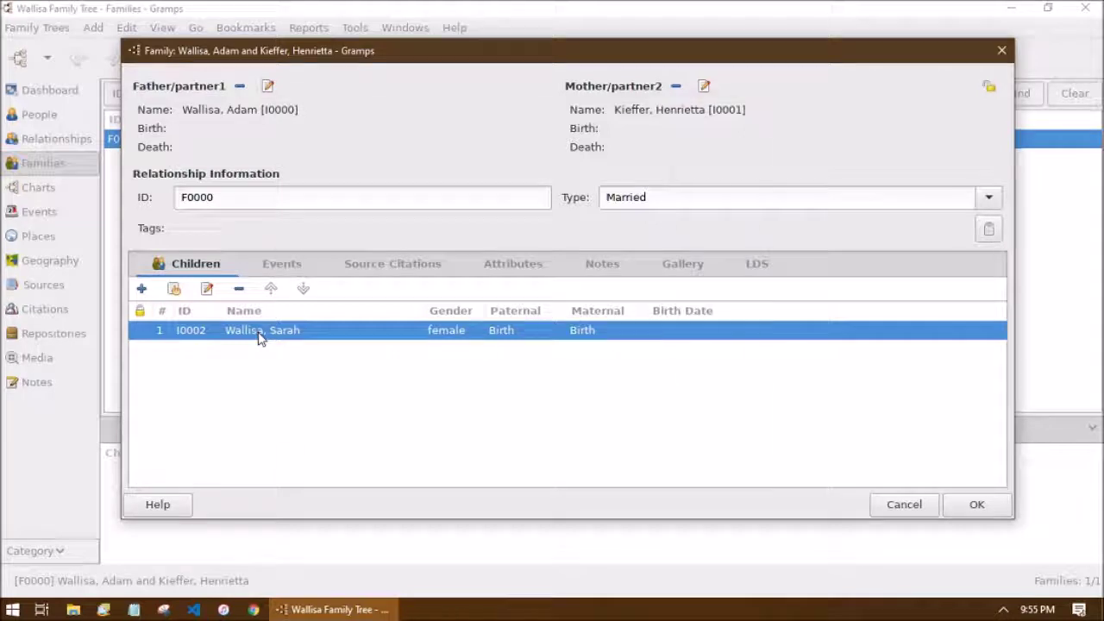
pyautogui.doubleClick(259, 336)
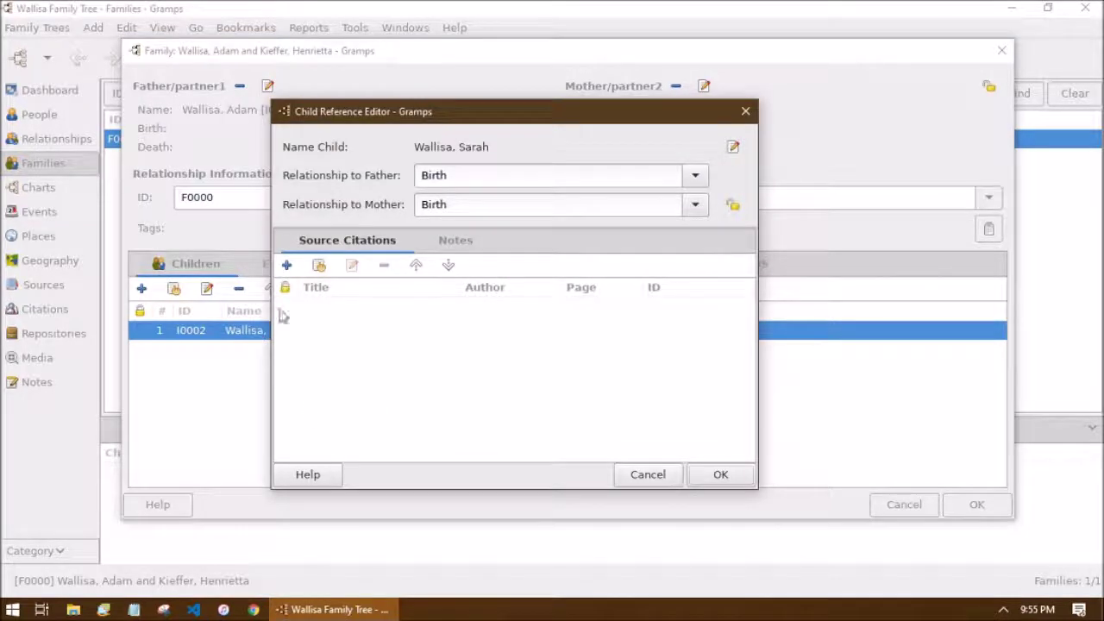
pyautogui.click(650, 480)
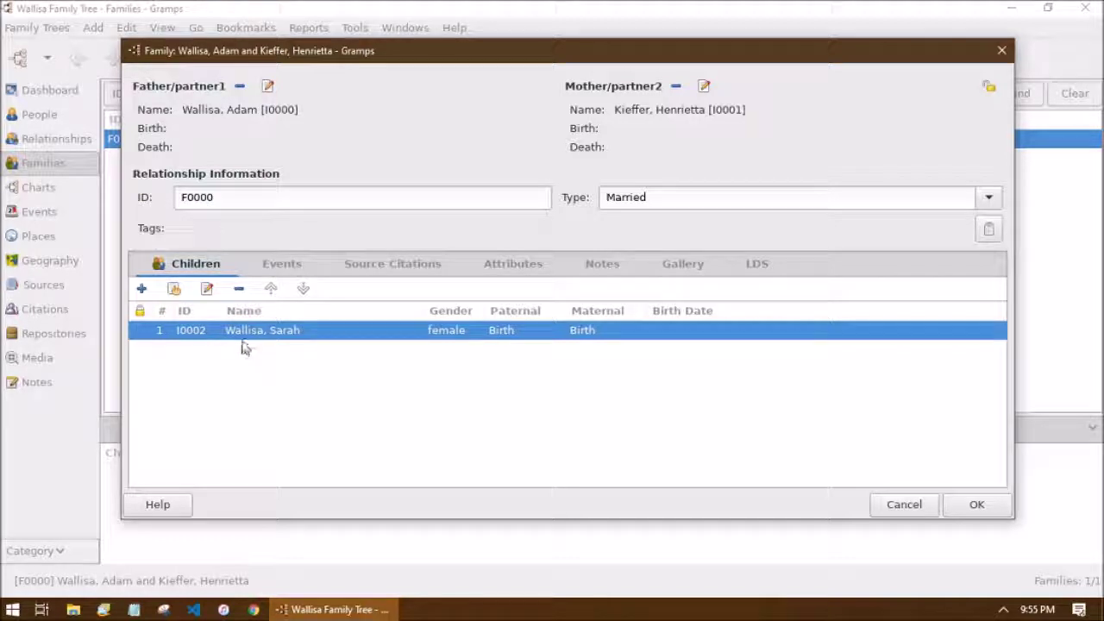
pyautogui.rightClick(257, 334)
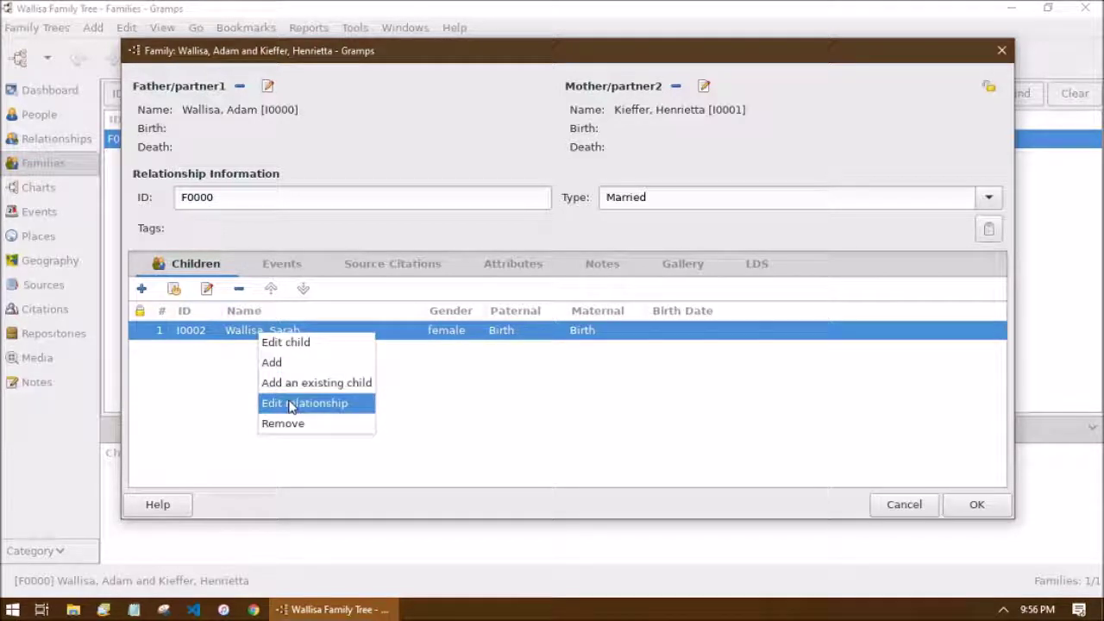
pyautogui.click(311, 344)
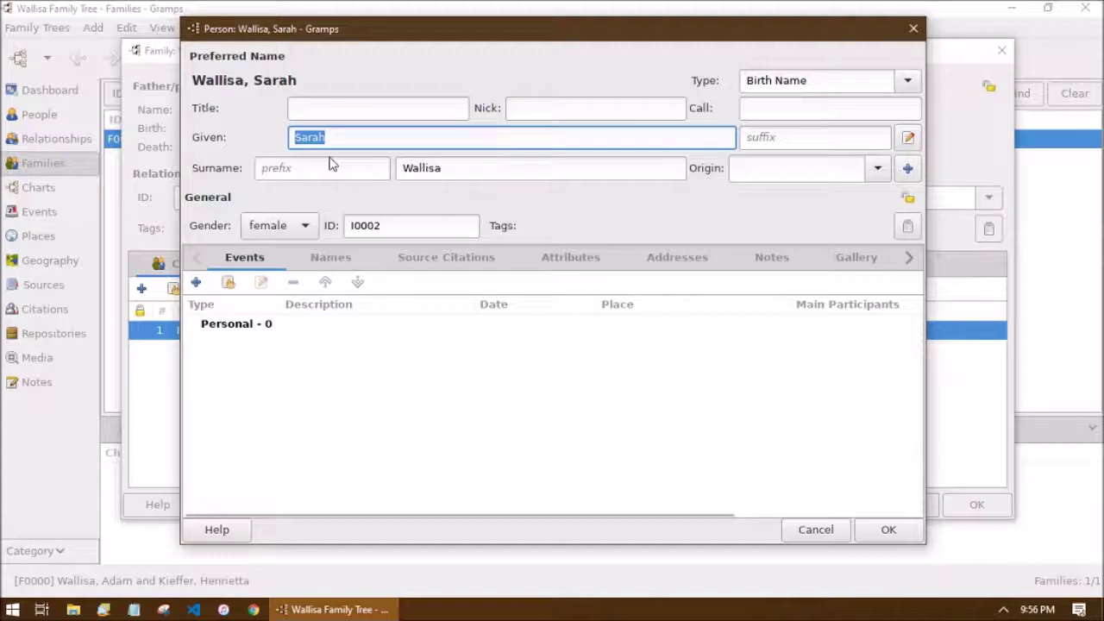
pyautogui.click(815, 529)
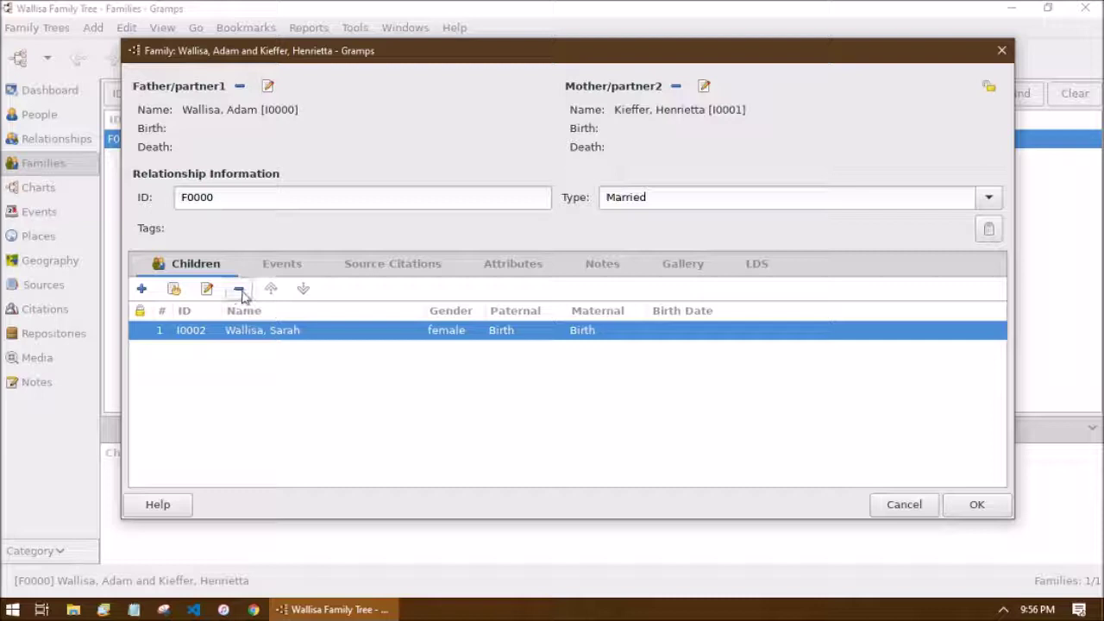
pyautogui.click(238, 290)
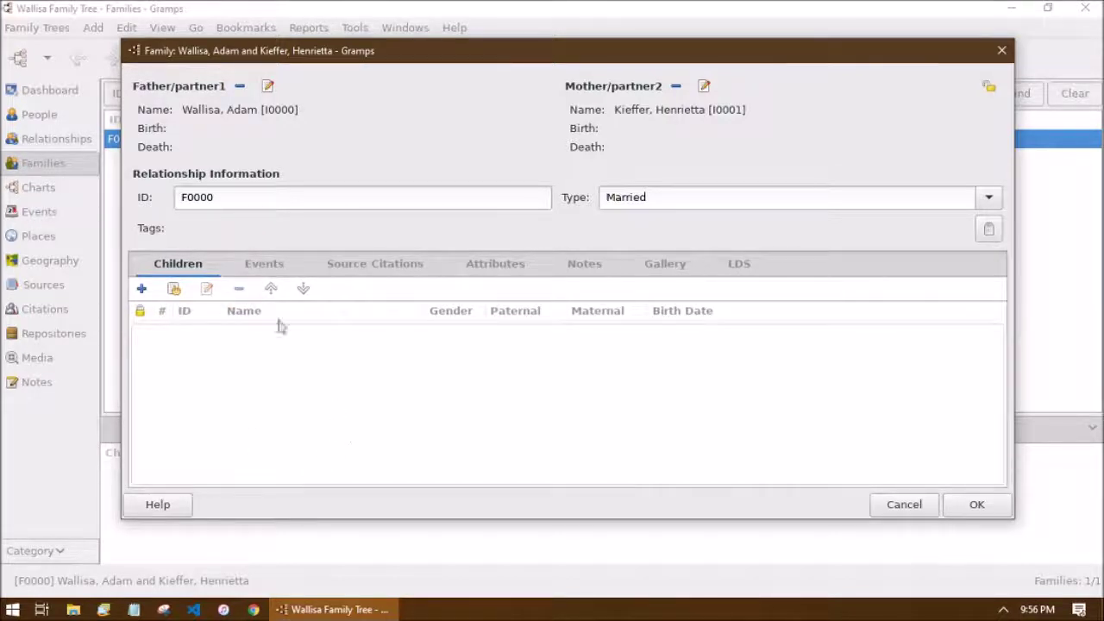
pyautogui.click(174, 290)
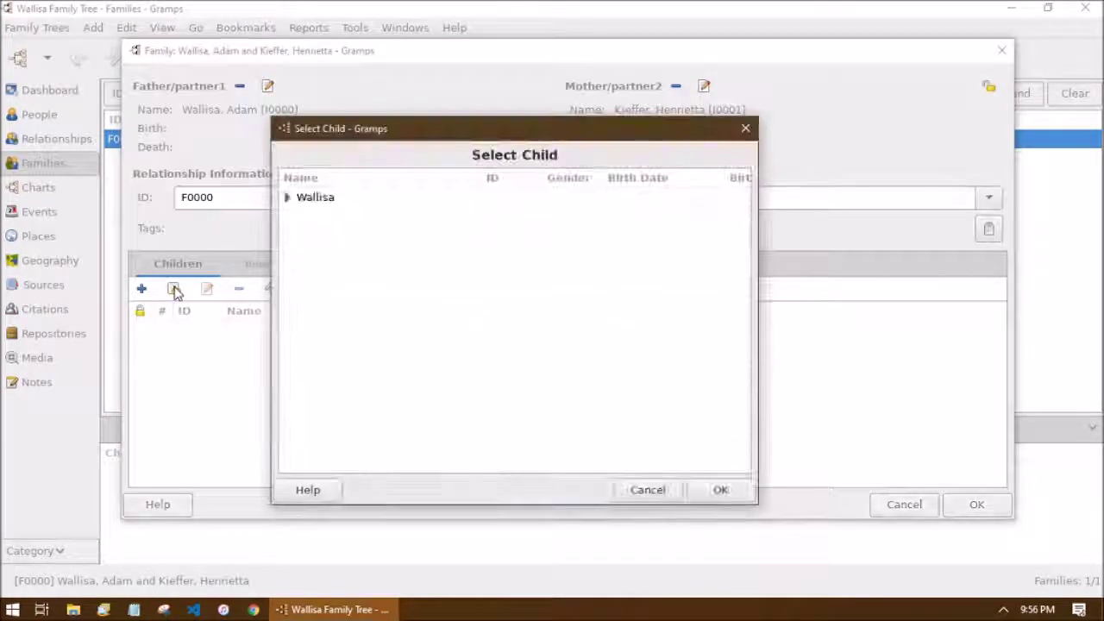
pyautogui.click(287, 198)
pyautogui.click(332, 219)
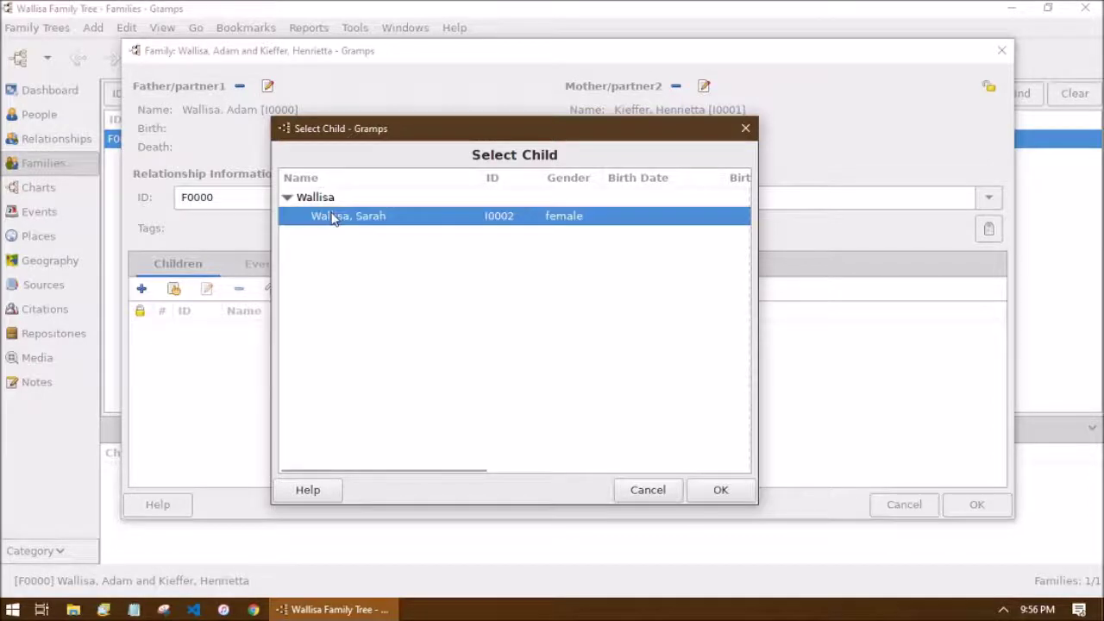
pyautogui.click(719, 490)
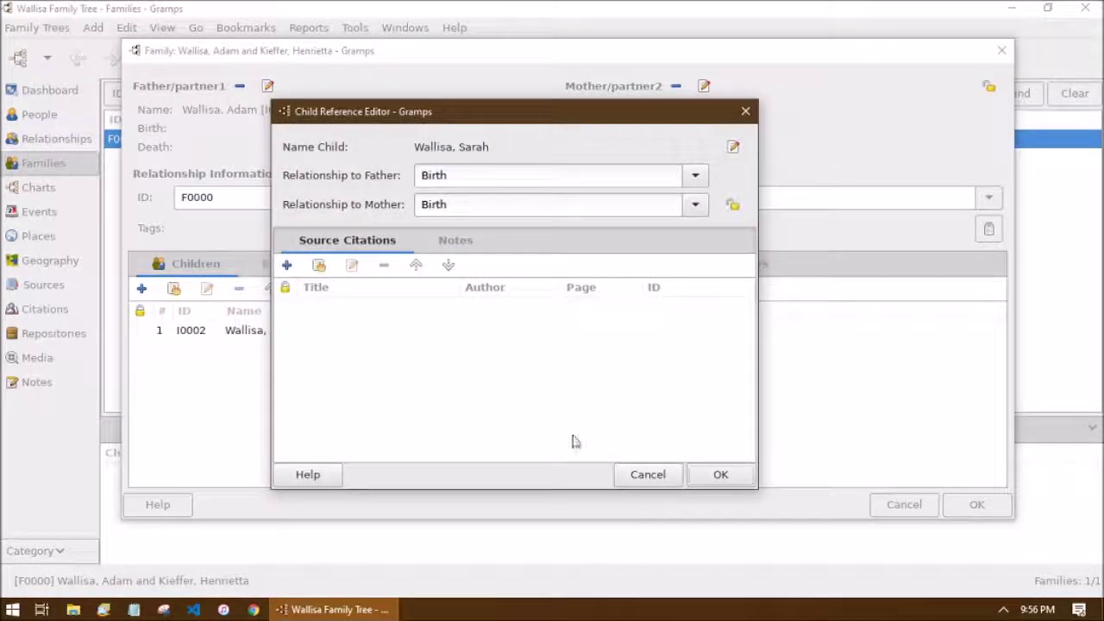
pyautogui.click(721, 475)
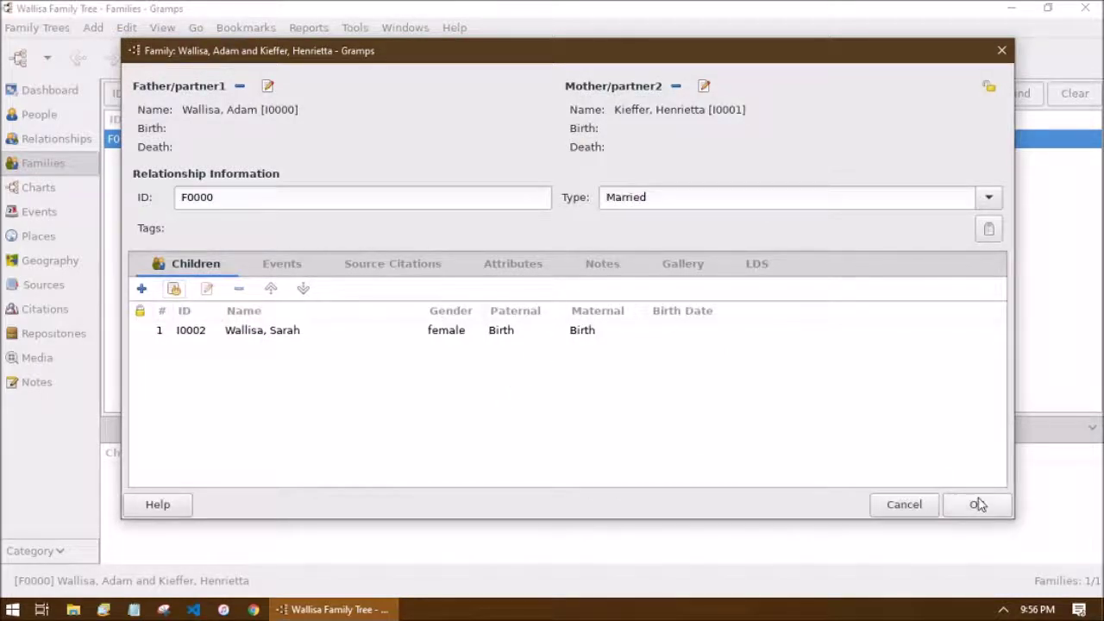
pyautogui.click(979, 509)
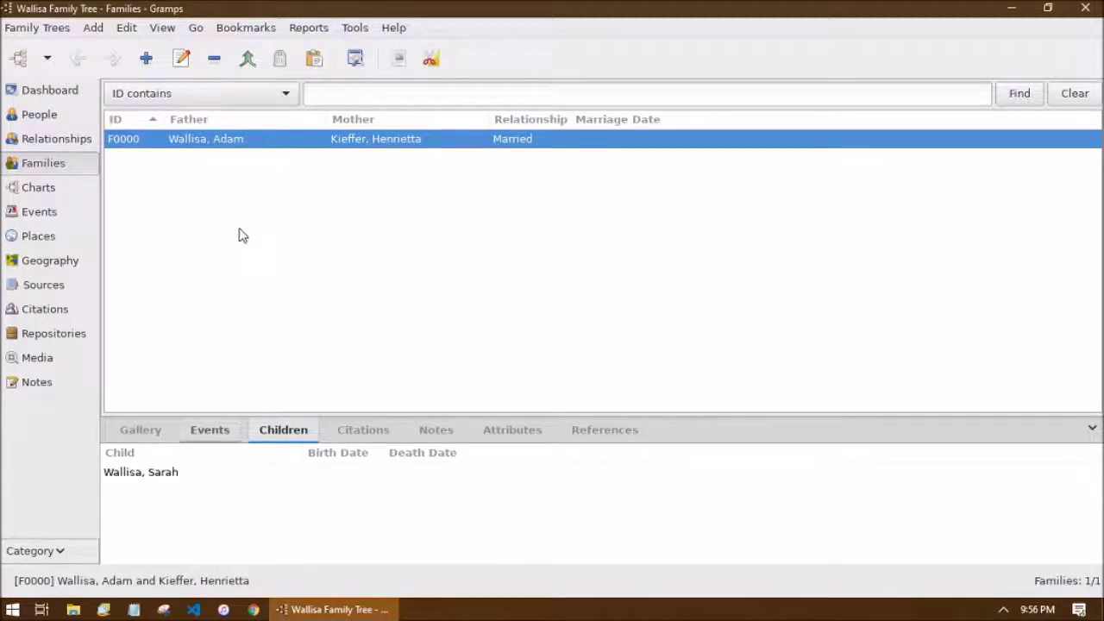
pyautogui.click(45, 119)
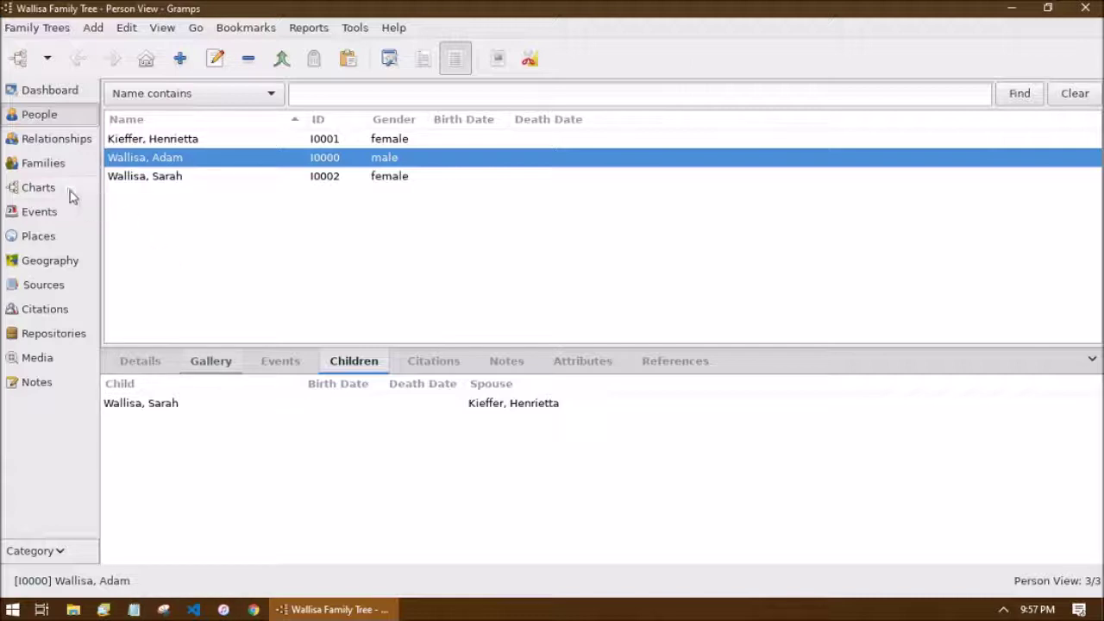
pyautogui.click(39, 165)
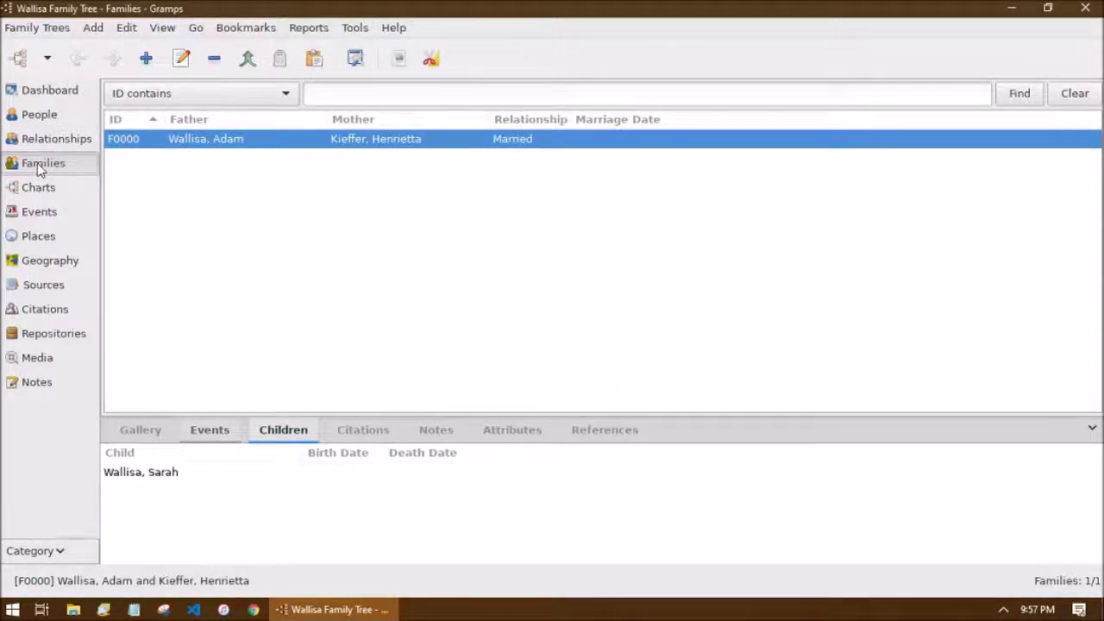
pyautogui.click(146, 60)
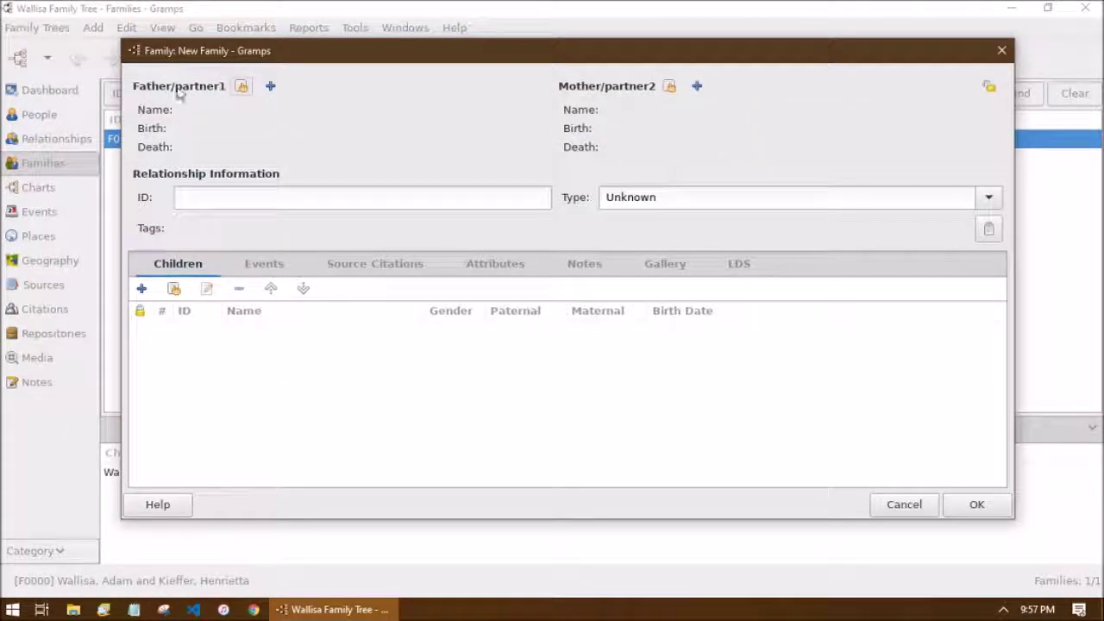
pyautogui.click(269, 87)
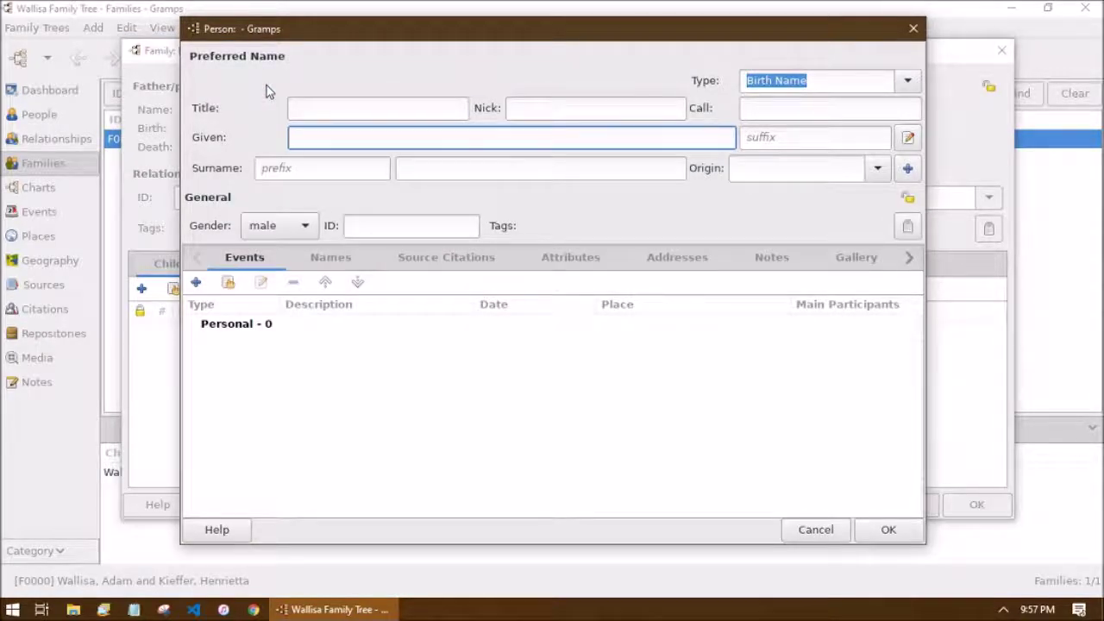
pyautogui.press('Tab')
pyautogui.press('Tab')
pyautogui.press('Tab')
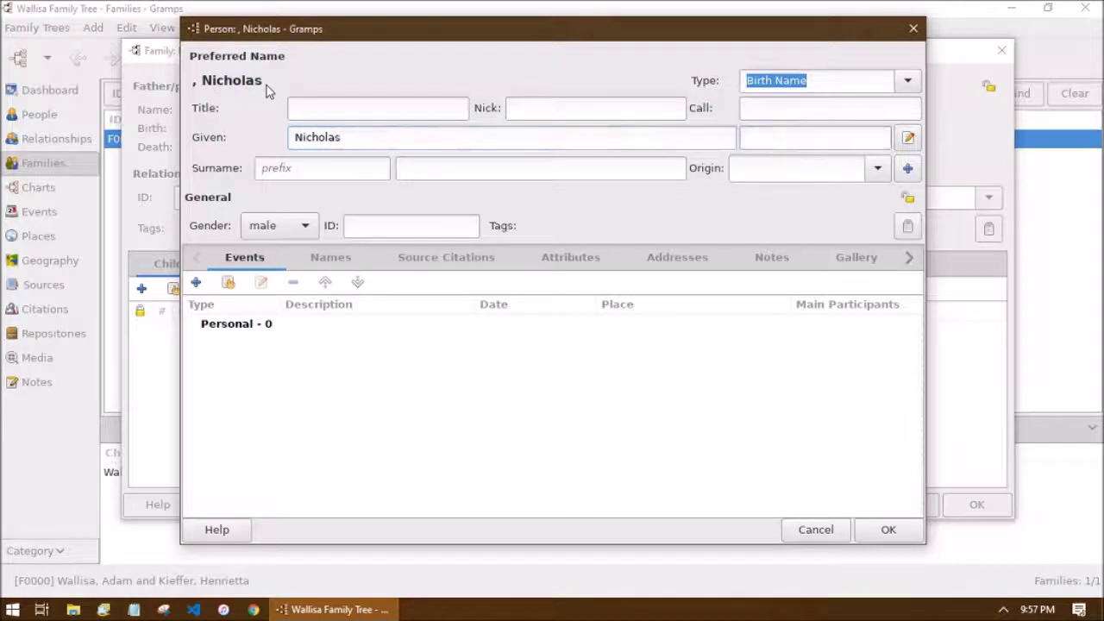
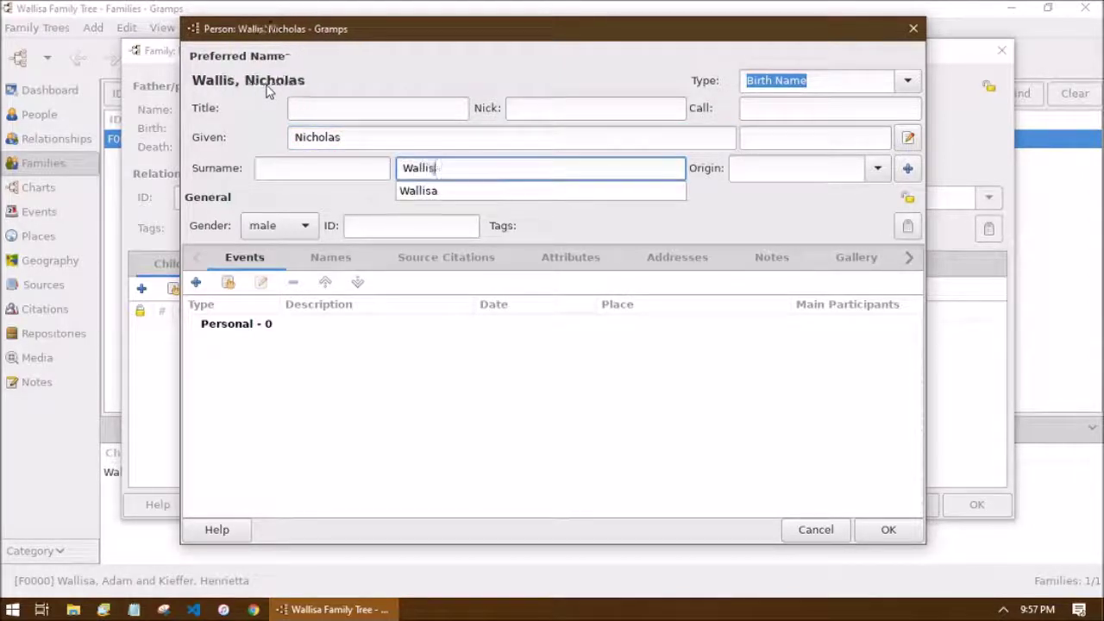
pyautogui.press('Escape')
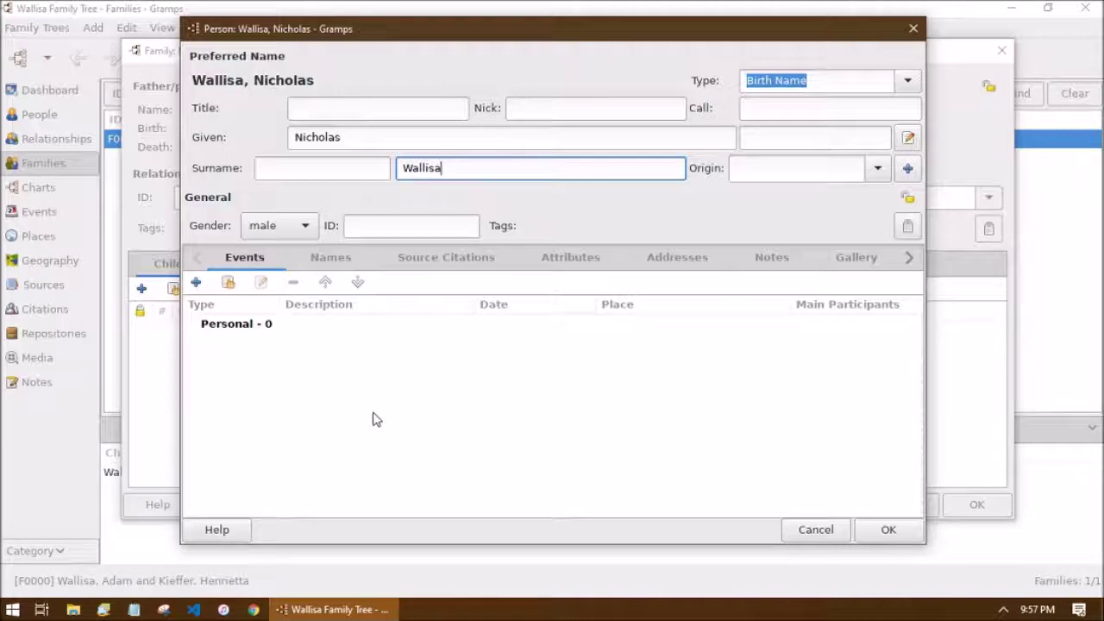
pyautogui.click(886, 529)
pyautogui.click(712, 88)
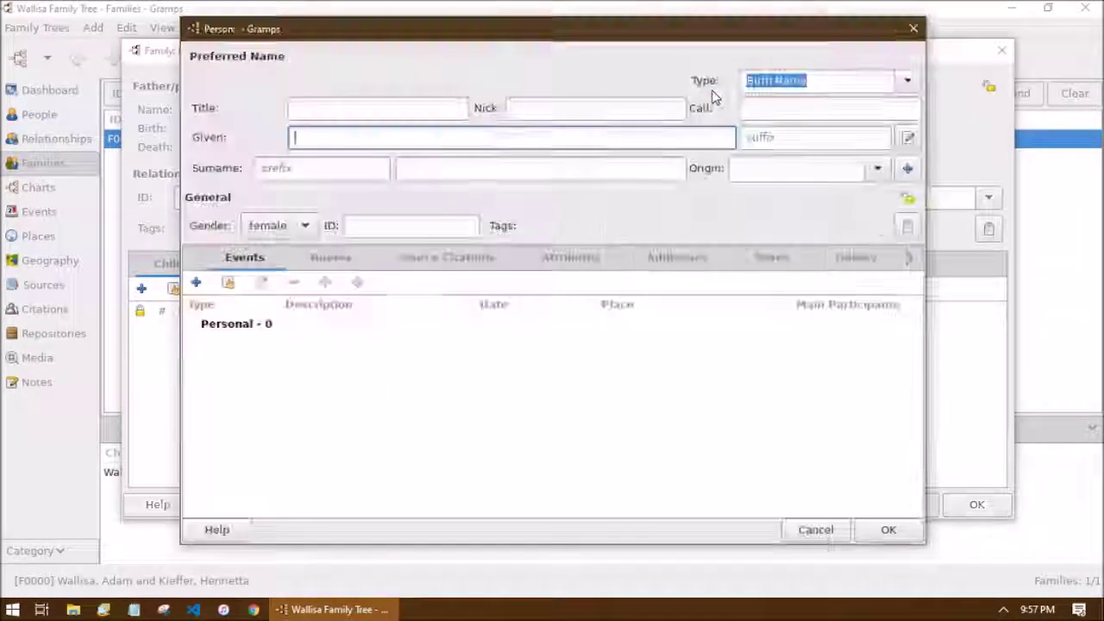
pyautogui.press('Tab')
pyautogui.press('Tab')
pyautogui.press('Tab')
pyautogui.press('Tab')
pyautogui.hotkey('shift', 'Tab')
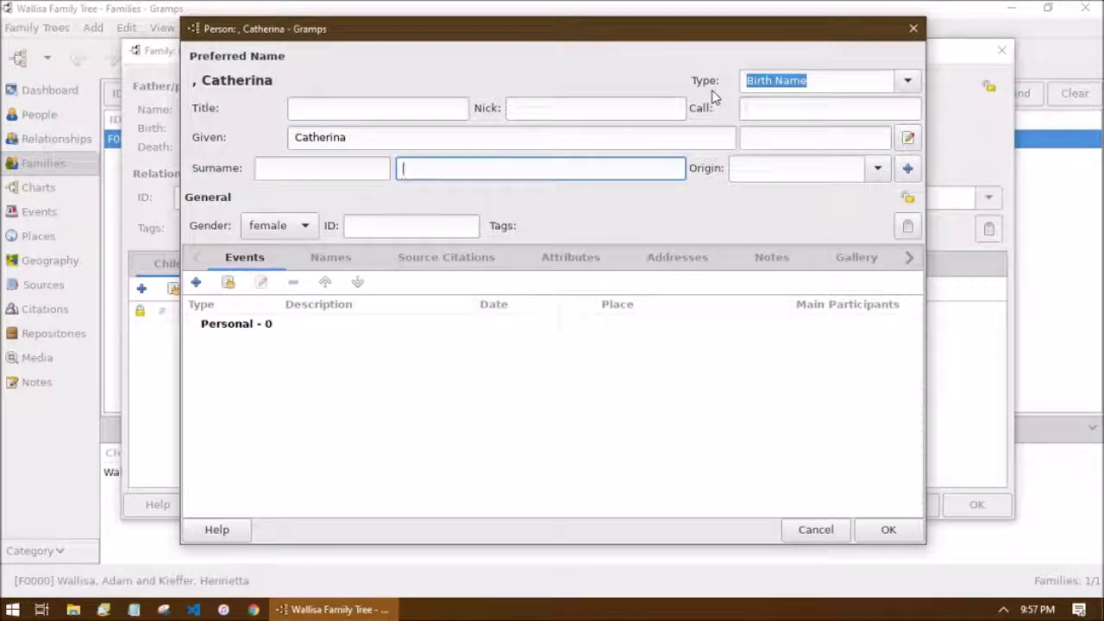
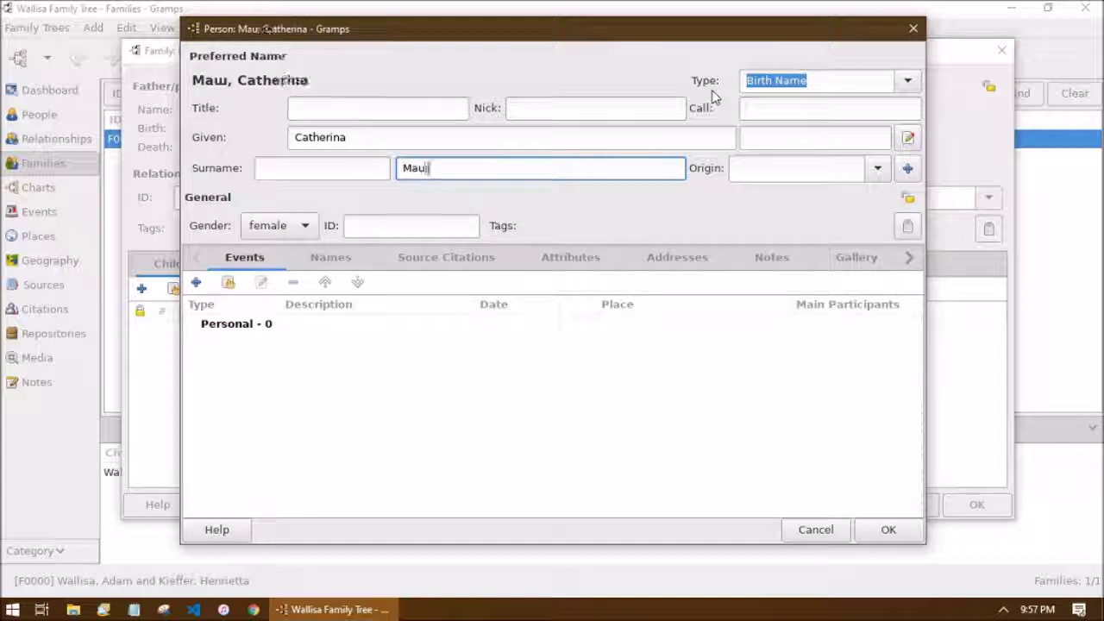
pyautogui.click(867, 530)
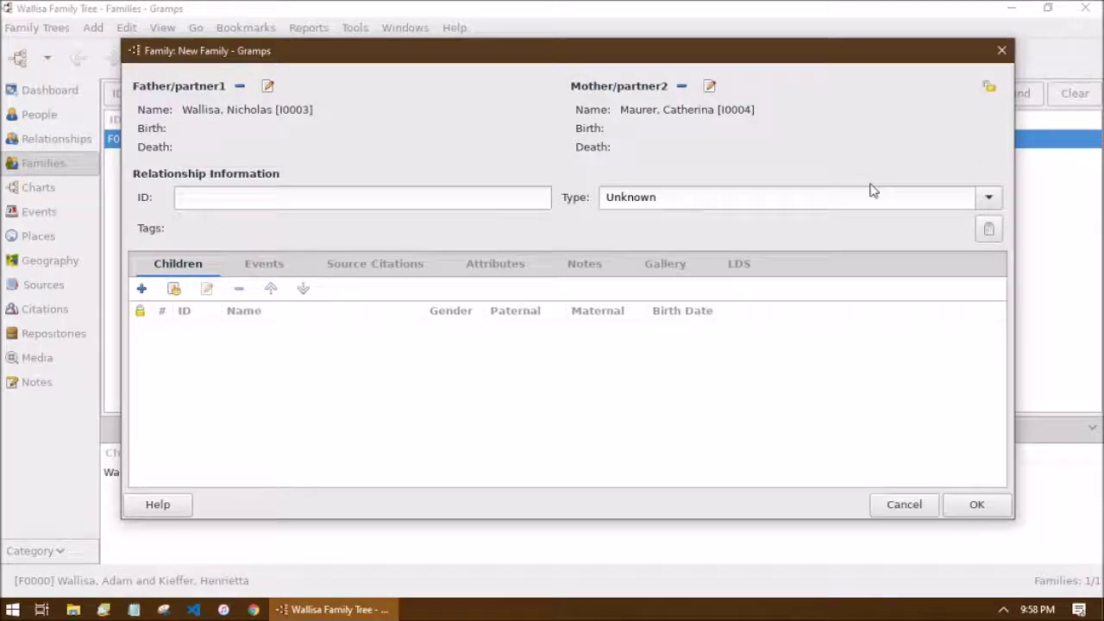
pyautogui.click(990, 200)
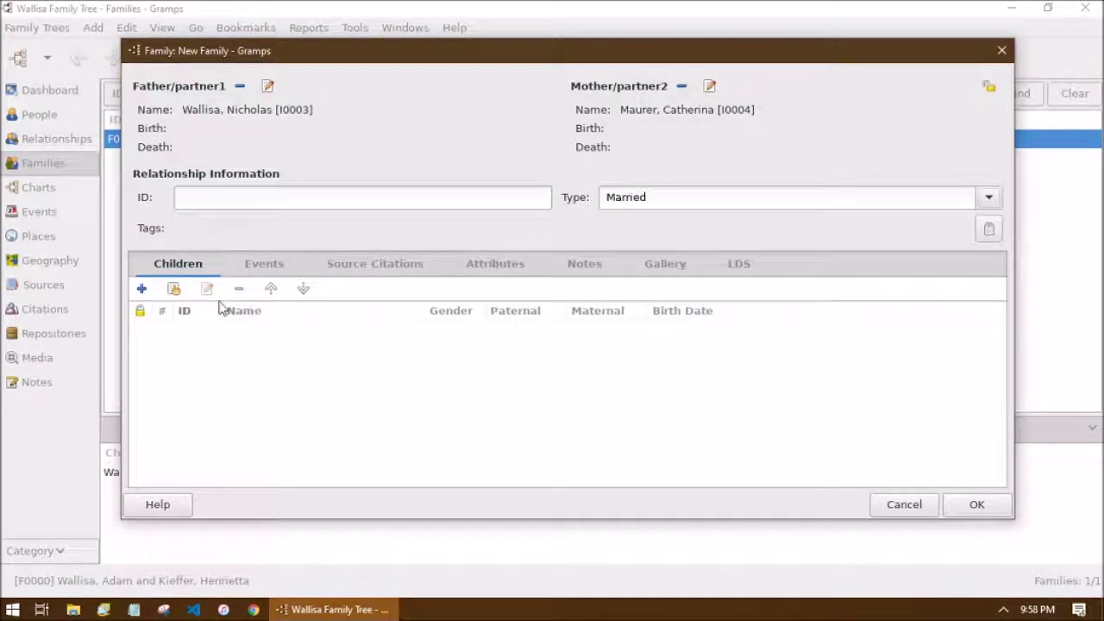
pyautogui.click(173, 288)
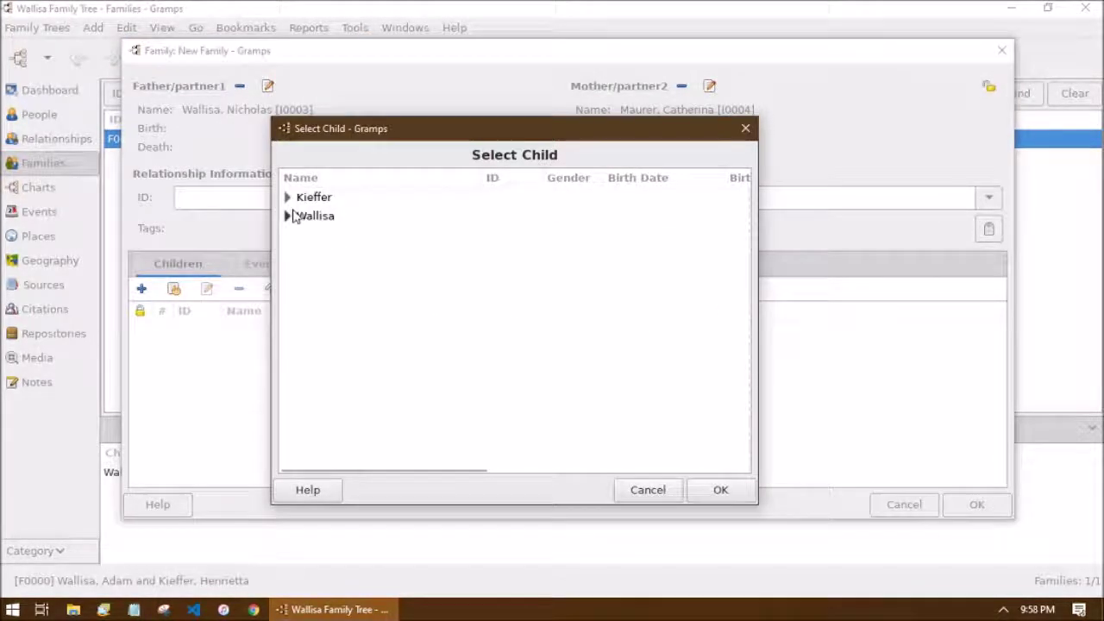
pyautogui.click(288, 216)
pyautogui.click(340, 238)
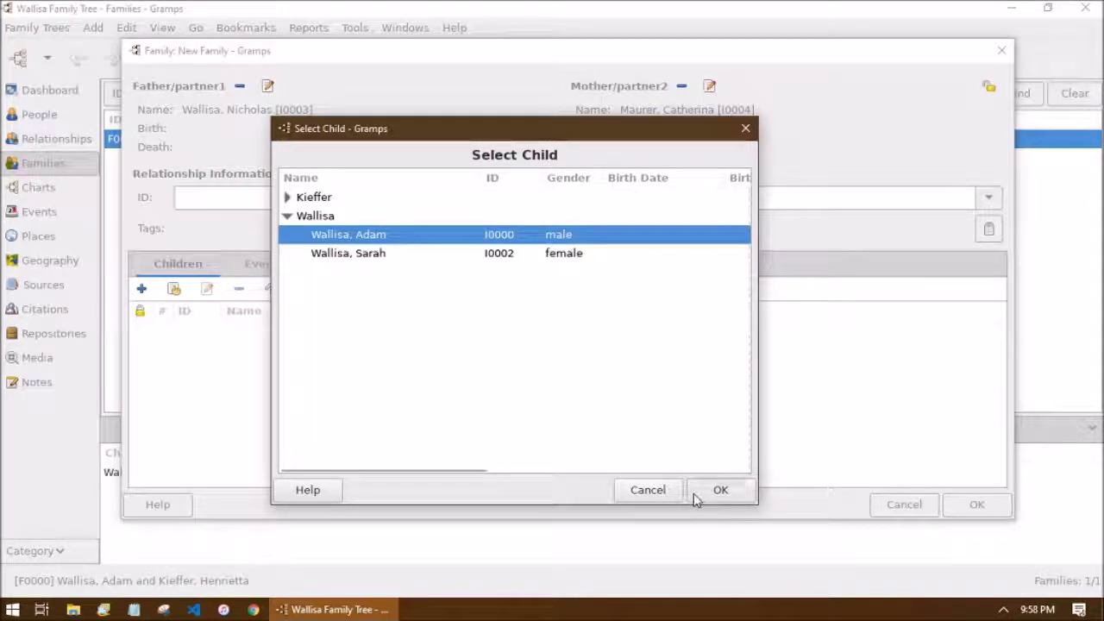
pyautogui.click(720, 489)
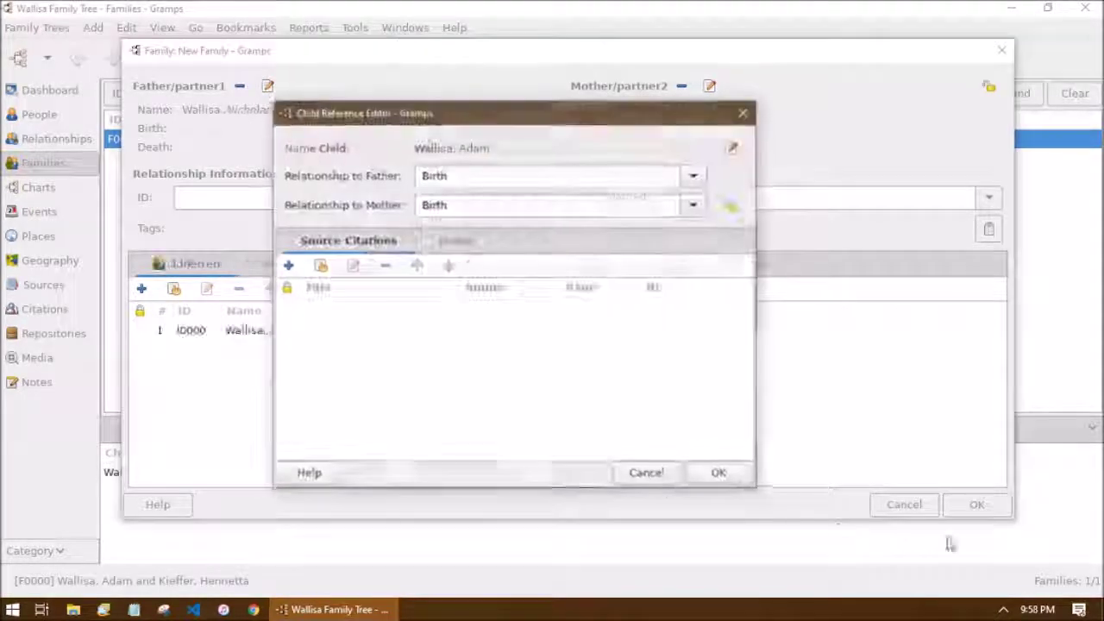
# Confirm the child reference, save family F0001, and select it in the Families list.
pyautogui.click(720, 479)
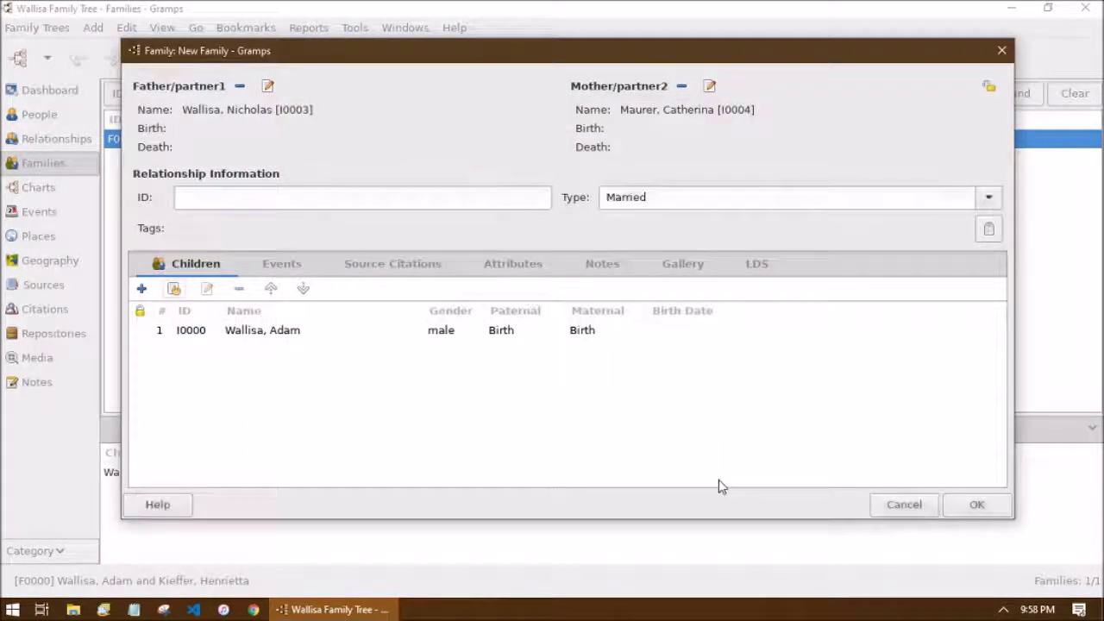
pyautogui.click(977, 505)
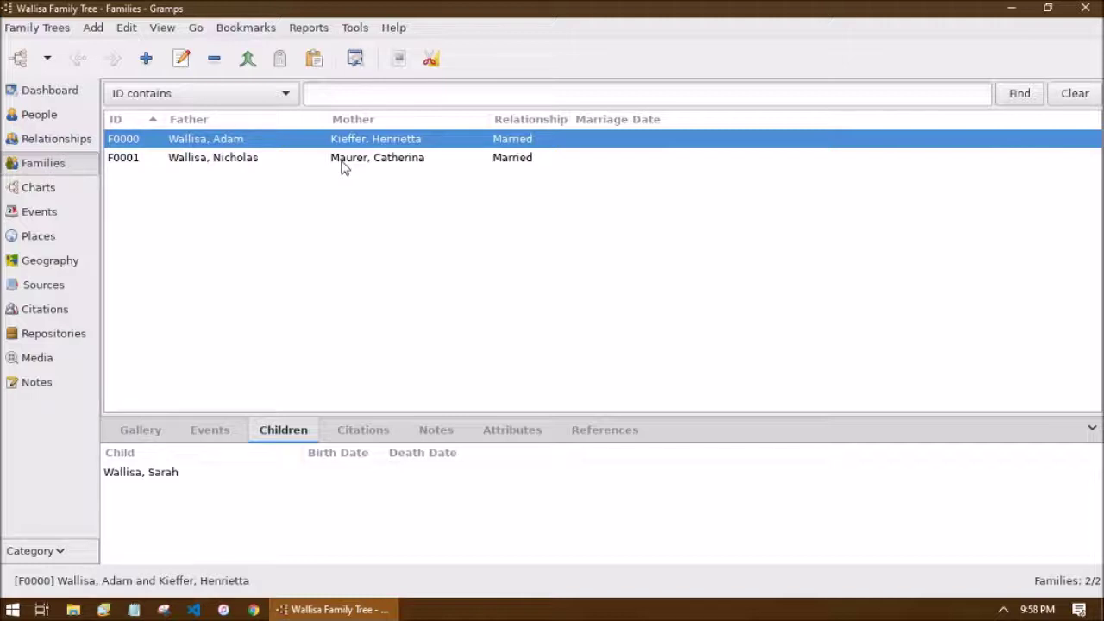
pyautogui.click(236, 159)
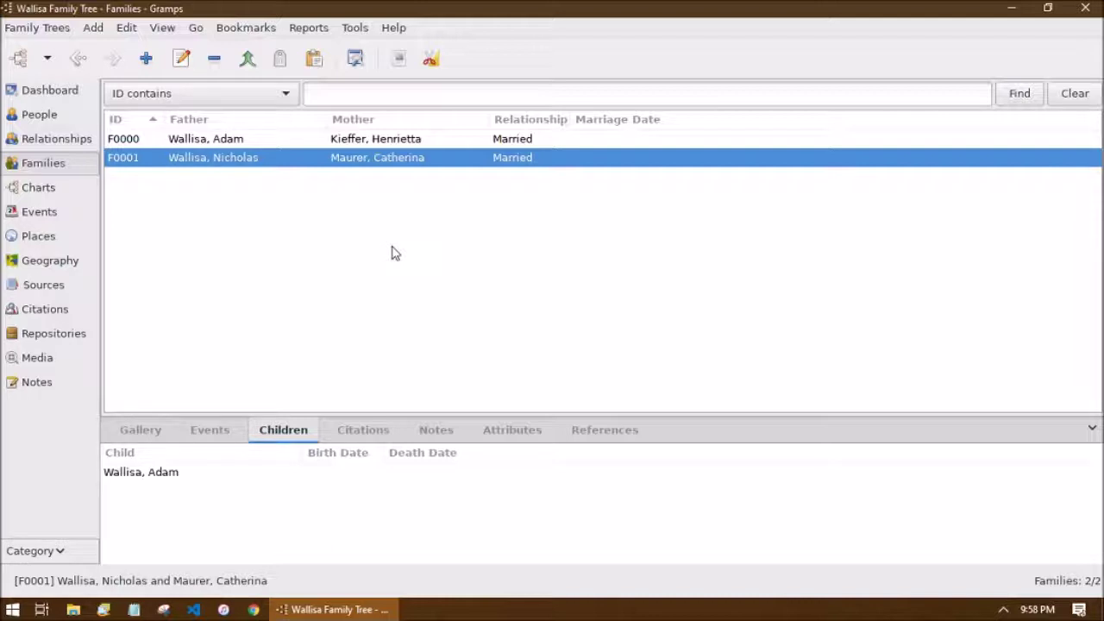
pyautogui.click(150, 69)
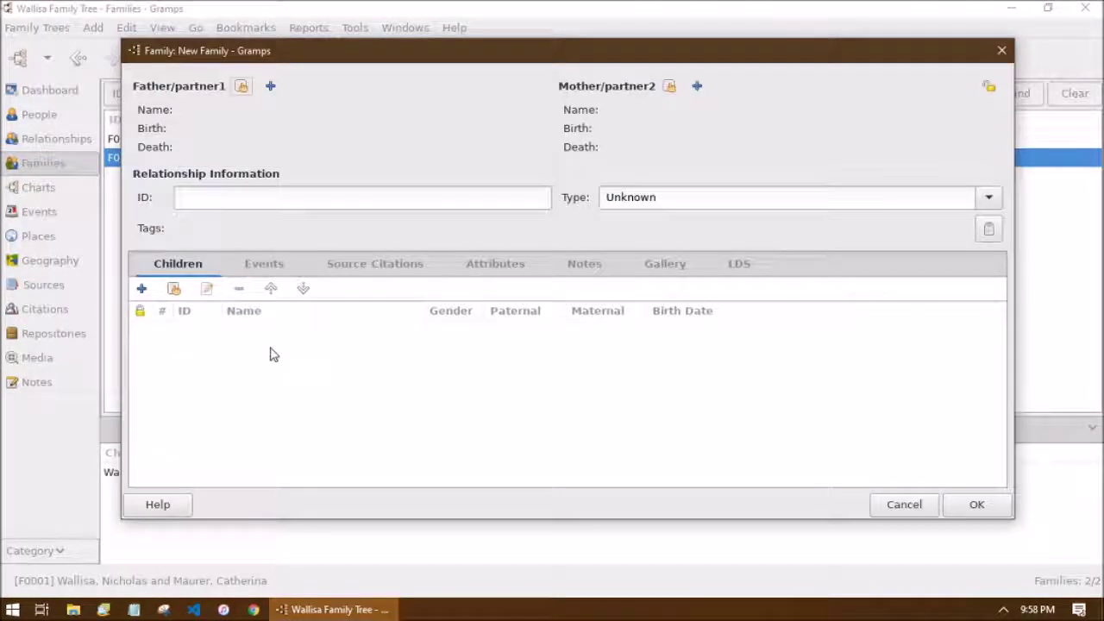
pyautogui.moveTo(228, 54); pyautogui.dragTo(235, 97)
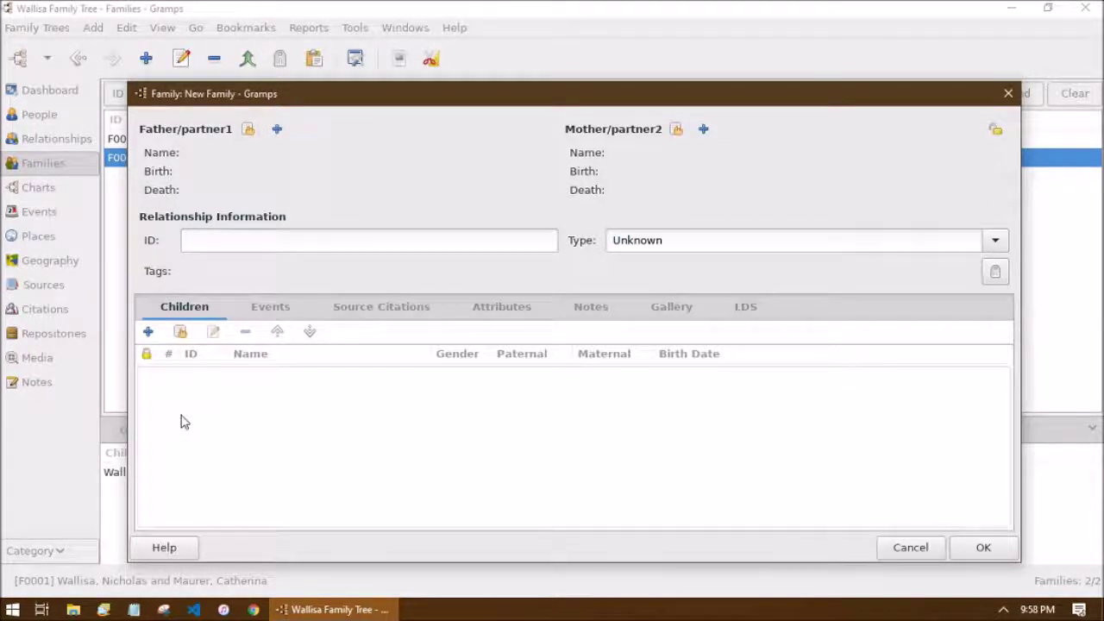
pyautogui.click(181, 333)
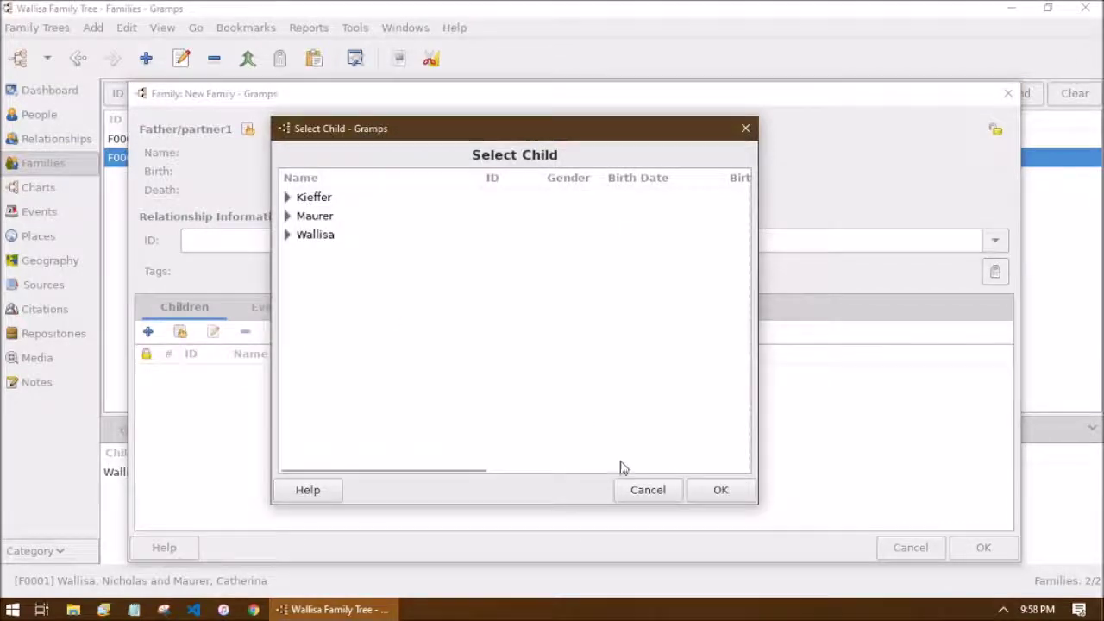
pyautogui.click(635, 488)
pyautogui.click(148, 333)
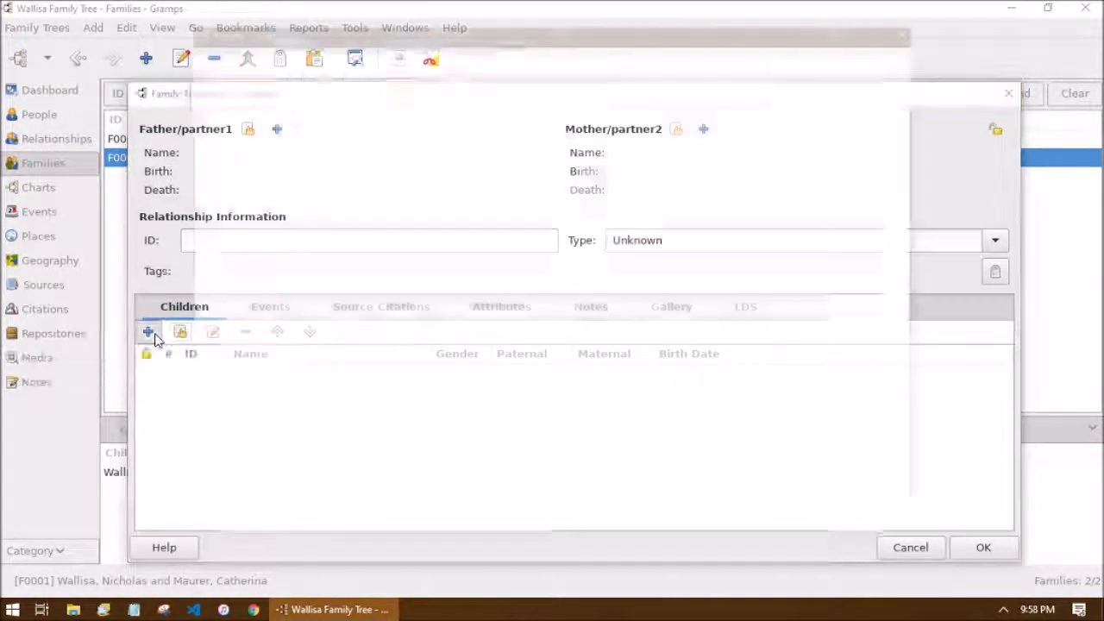
pyautogui.click(802, 529)
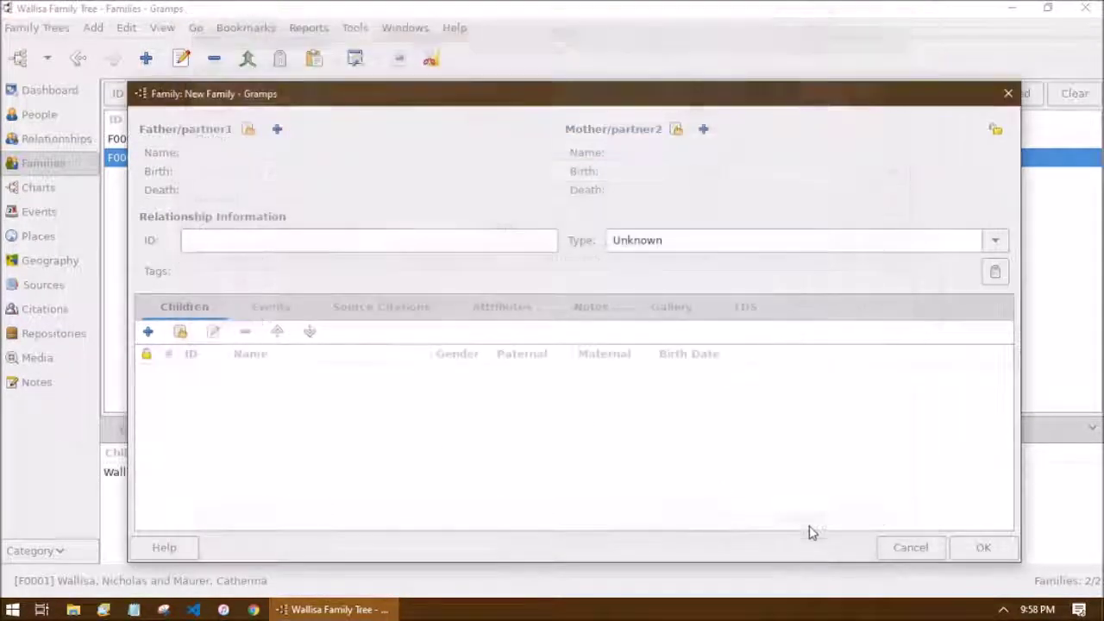
pyautogui.click(916, 548)
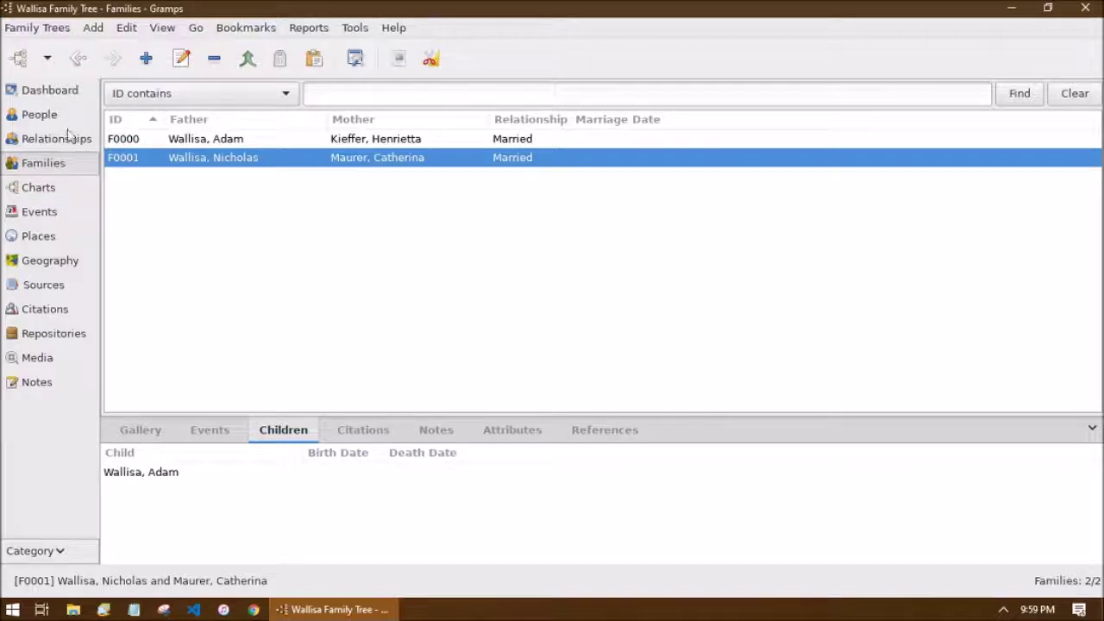
pyautogui.click(43, 114)
pyautogui.click(58, 167)
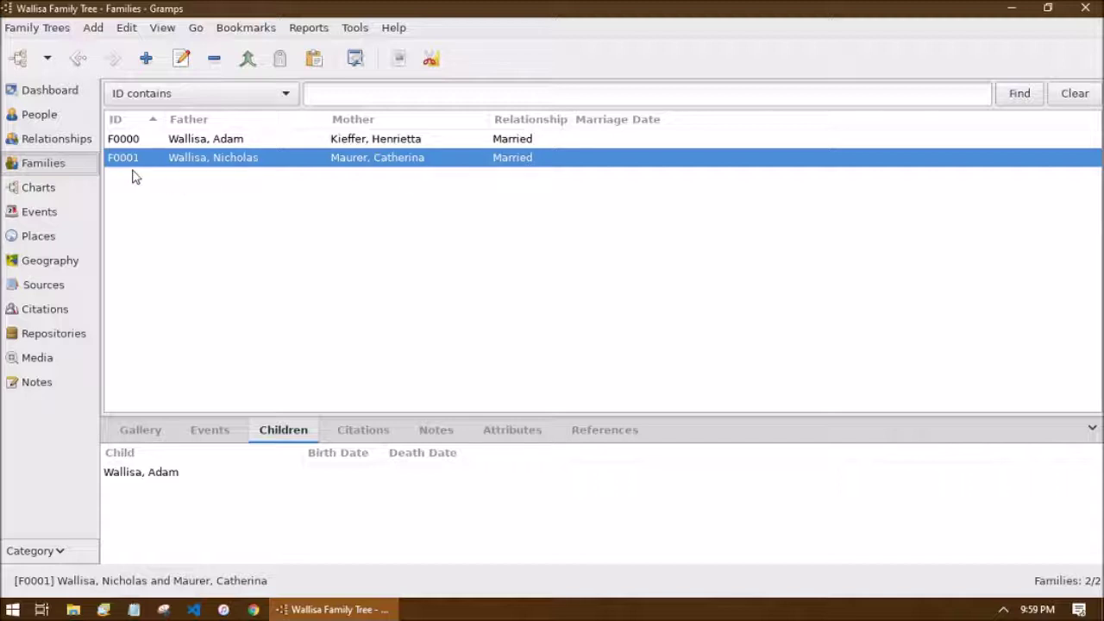
pyautogui.click(214, 58)
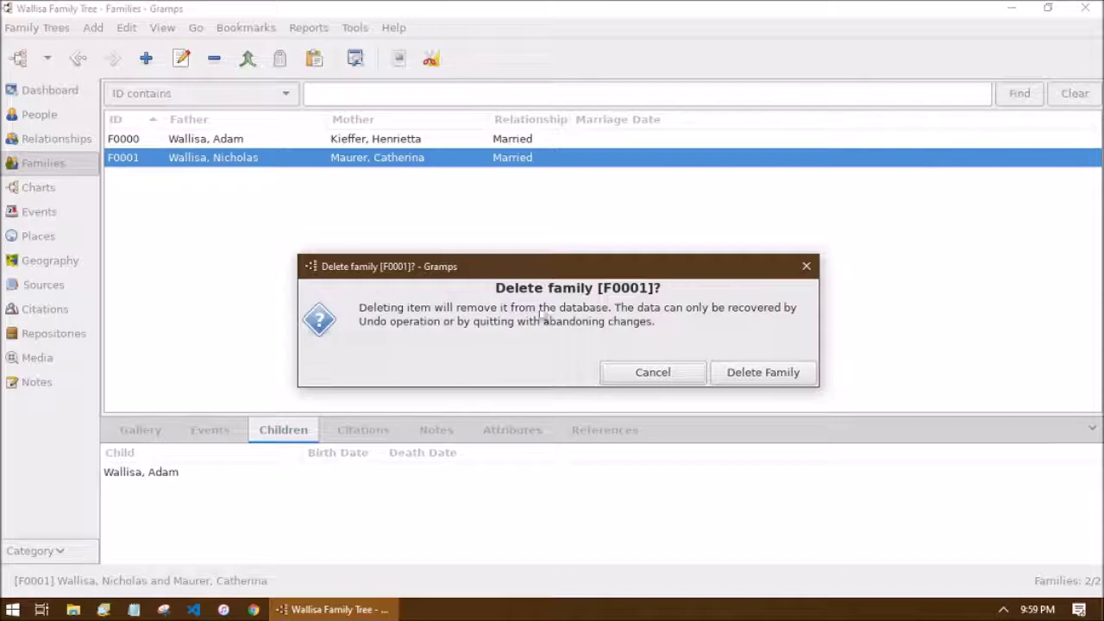
pyautogui.click(755, 376)
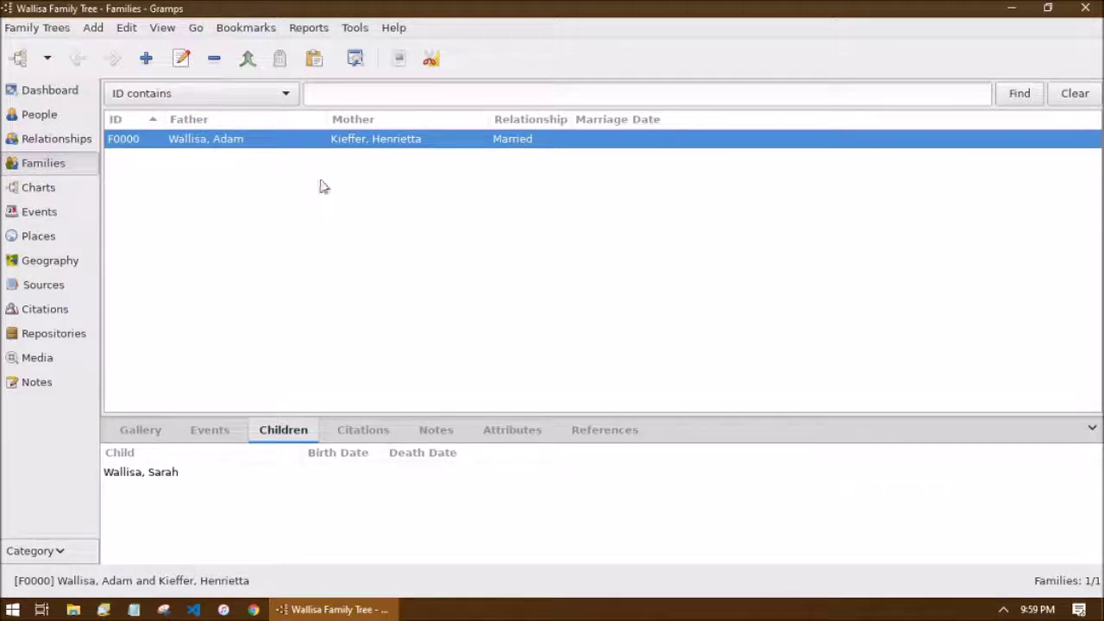
pyautogui.click(39, 114)
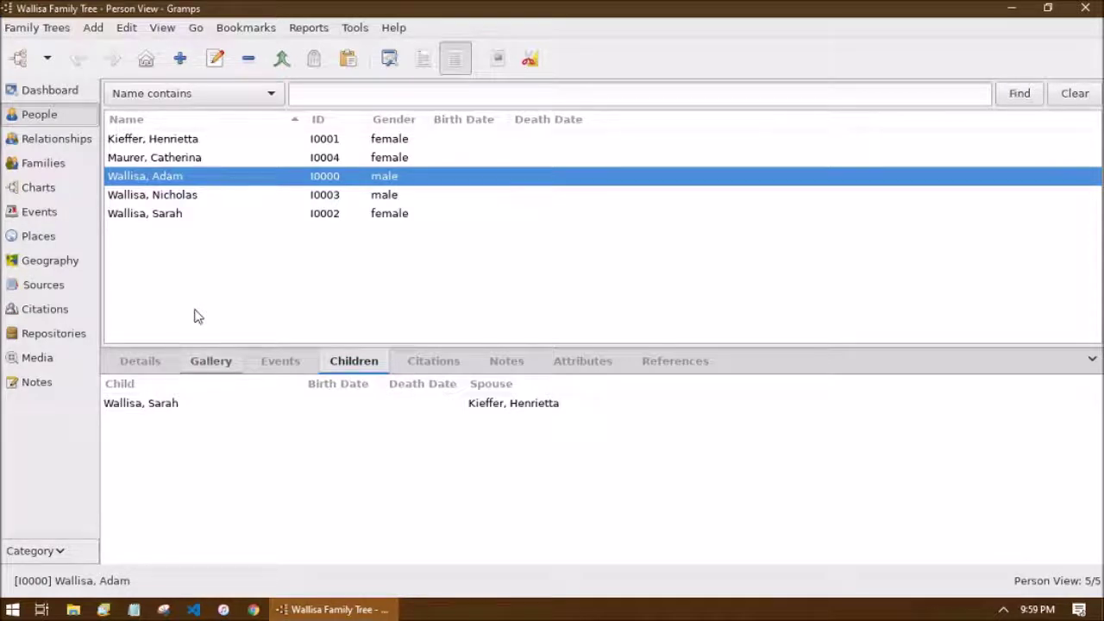
pyautogui.click(138, 197)
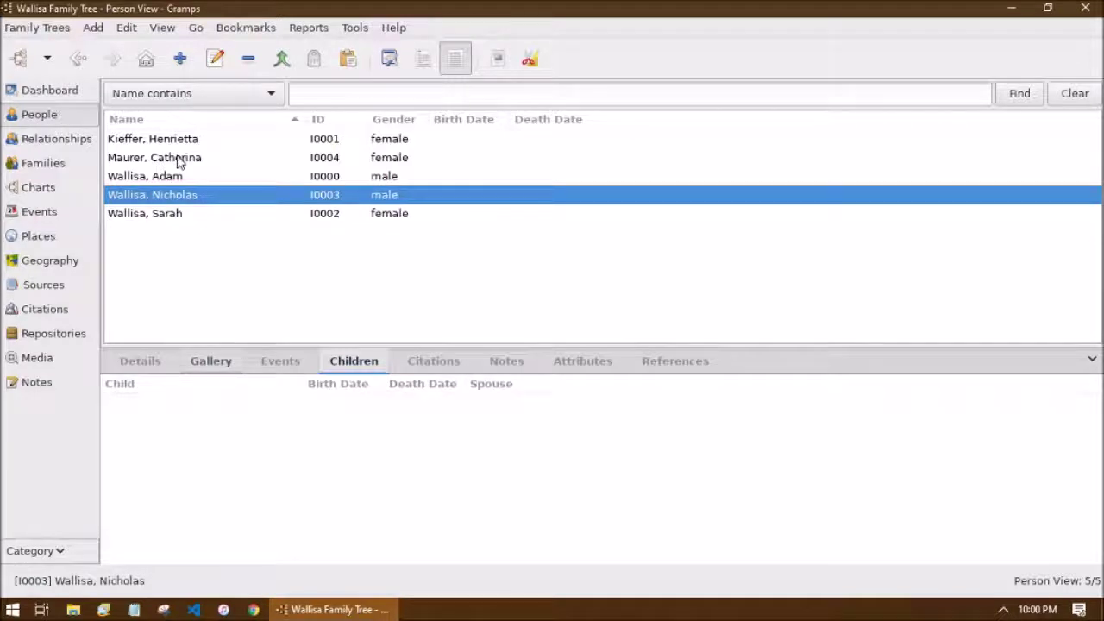
pyautogui.keyDown('ctrl'); pyautogui.click(179, 162); pyautogui.keyUp('ctrl')
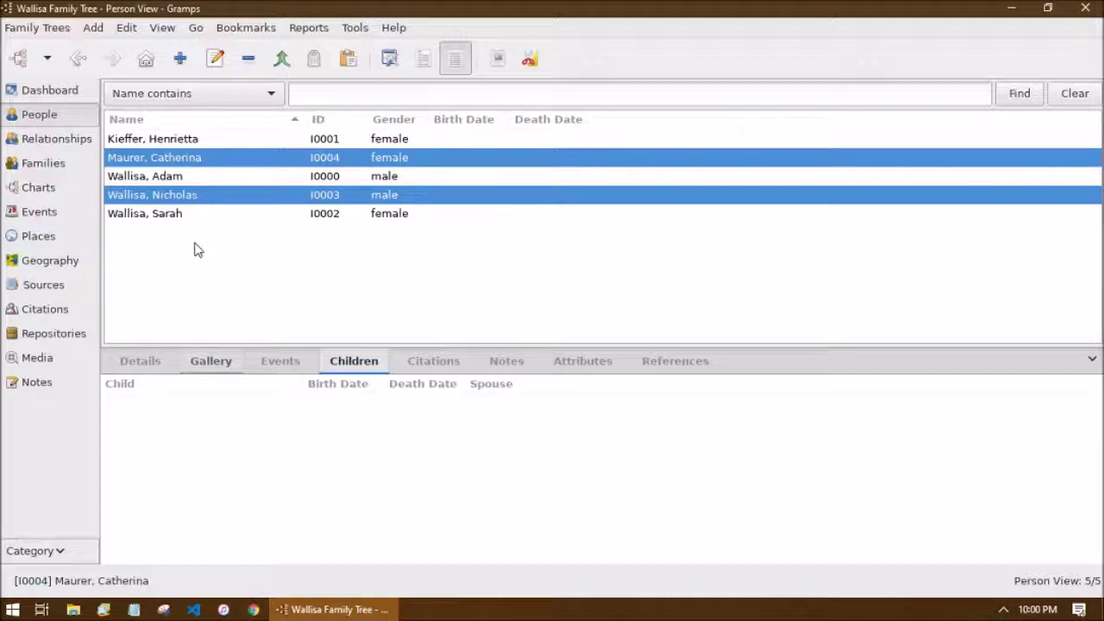
pyautogui.click(166, 215)
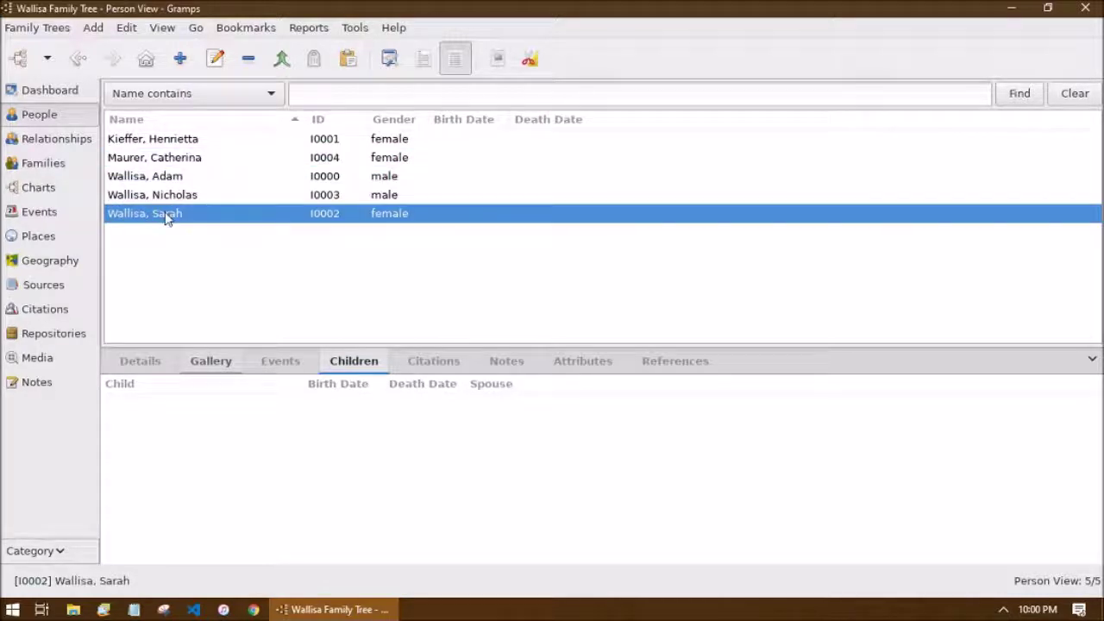
pyautogui.click(162, 162)
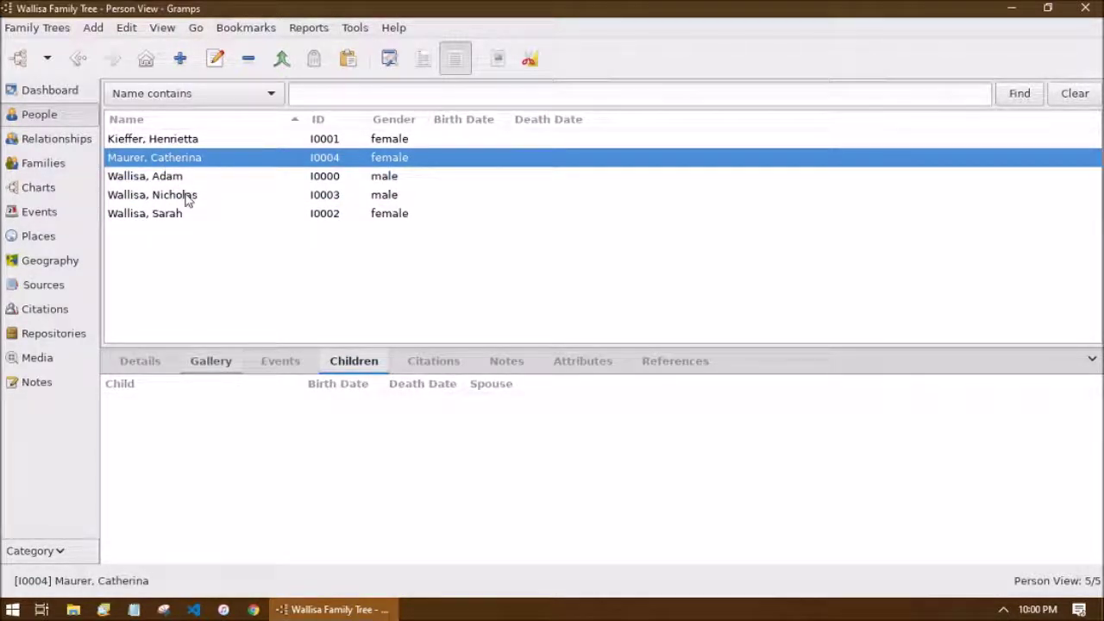
pyautogui.keyDown('ctrl'); pyautogui.click(184, 198); pyautogui.keyUp('ctrl')
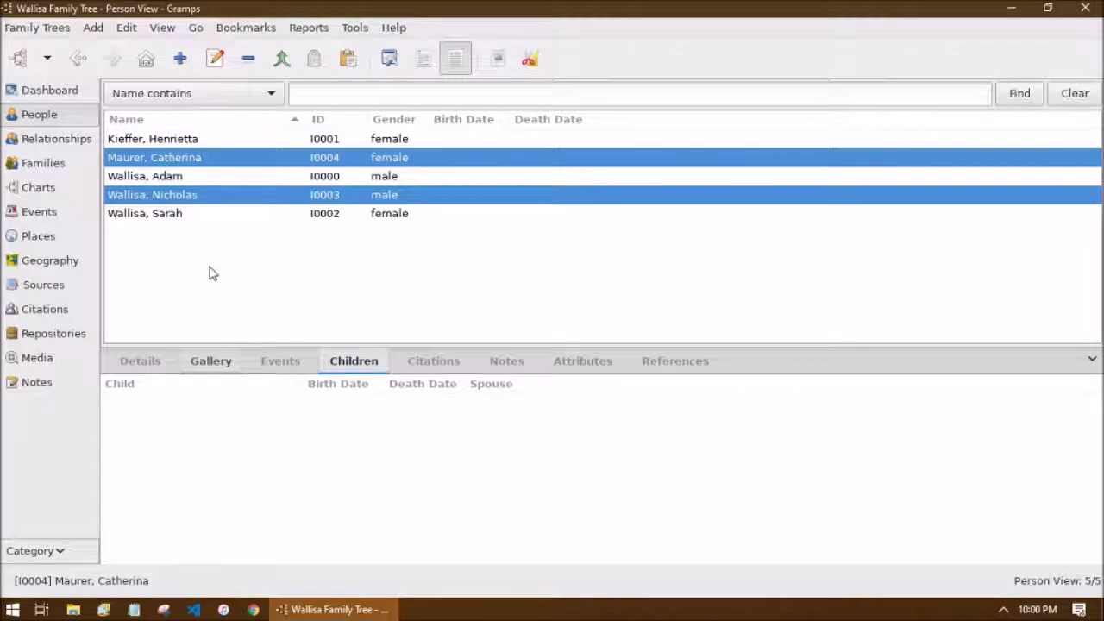
pyautogui.click(246, 67)
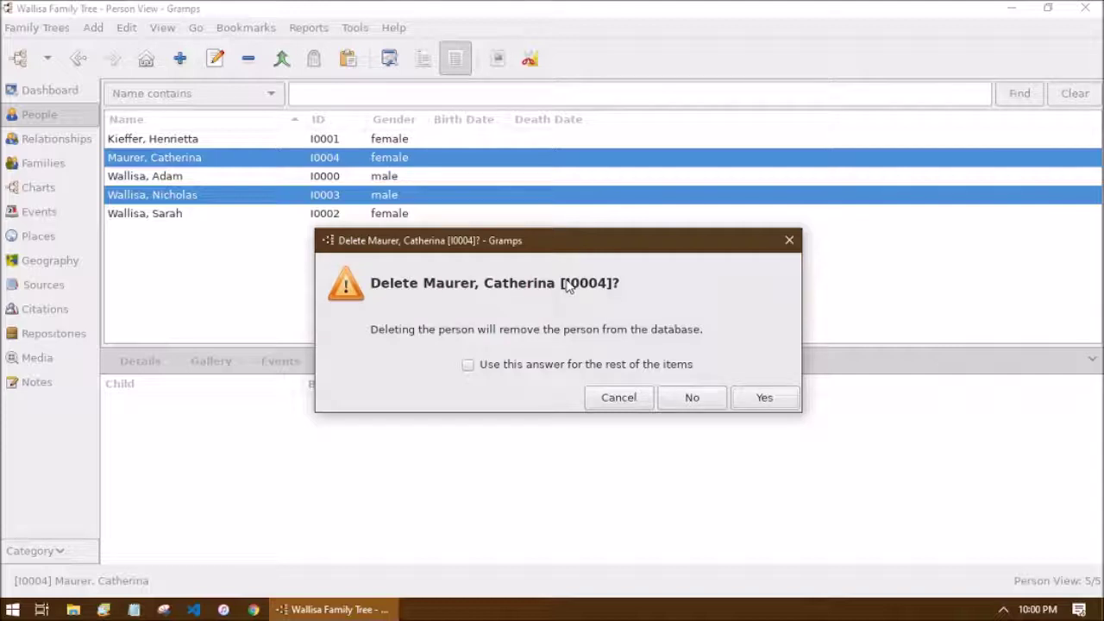
pyautogui.click(766, 397)
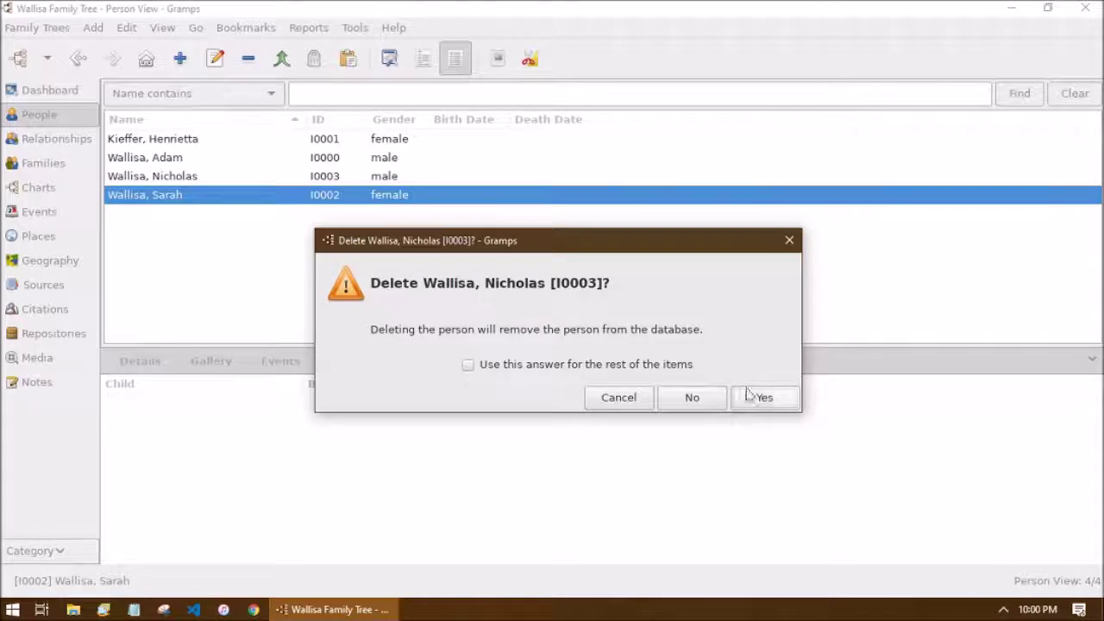
pyautogui.click(761, 399)
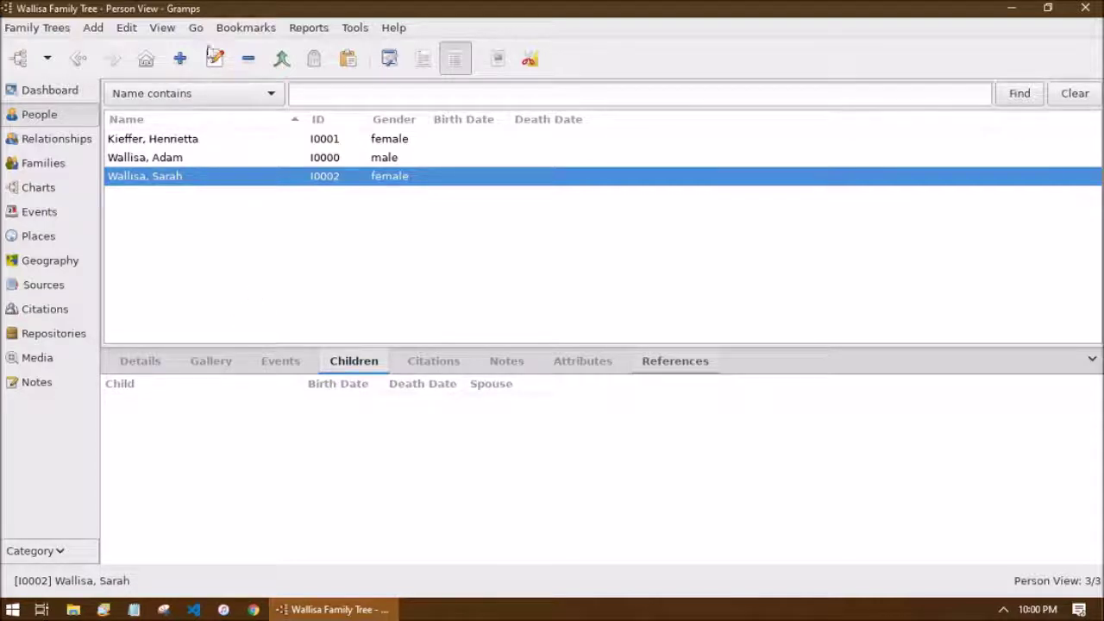
pyautogui.click(143, 30)
pyautogui.click(145, 46)
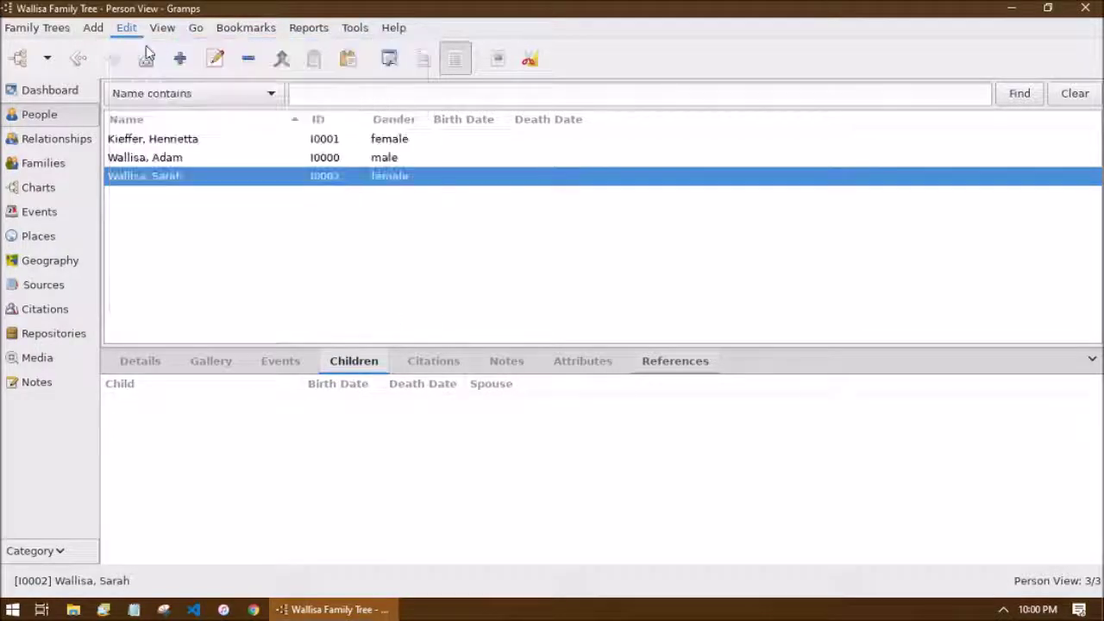
pyautogui.click(126, 29)
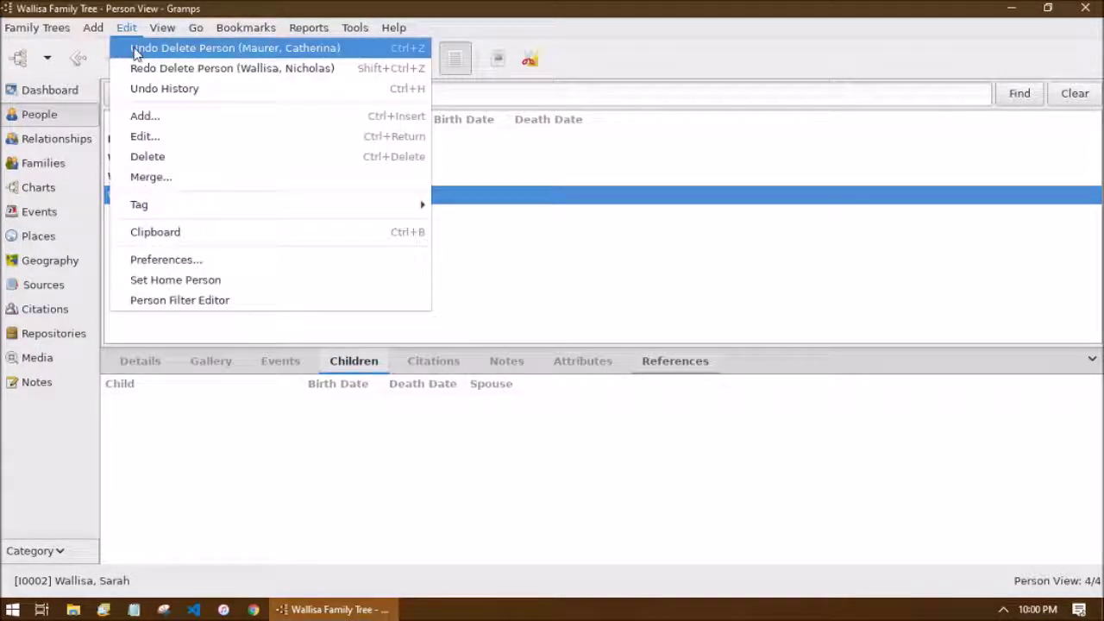
pyautogui.click(136, 46)
pyautogui.click(118, 28)
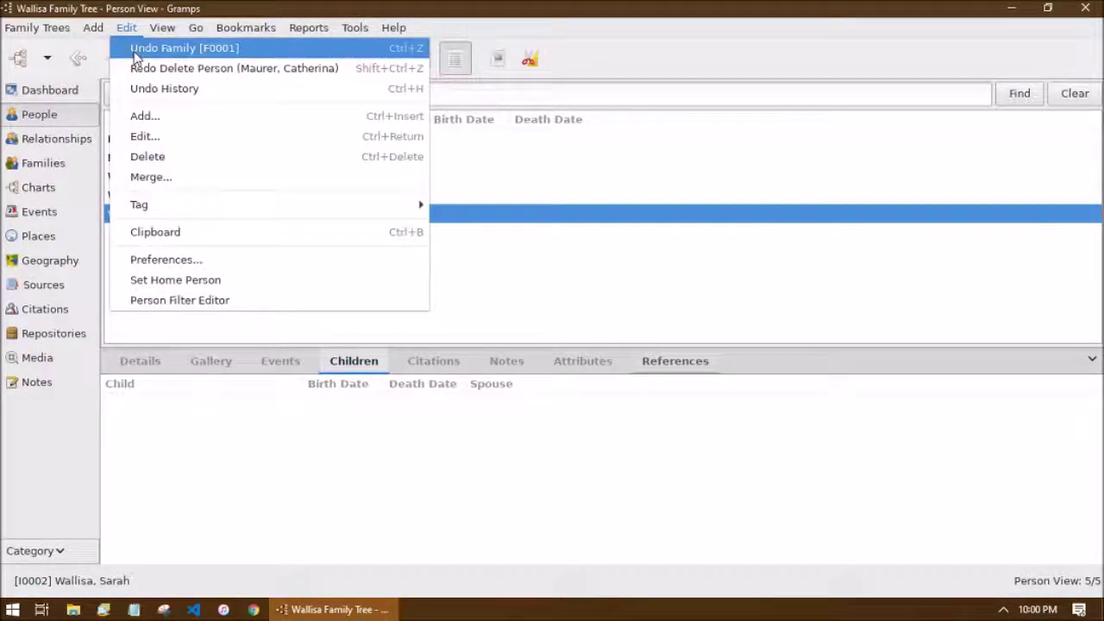
pyautogui.click(135, 48)
pyautogui.click(45, 163)
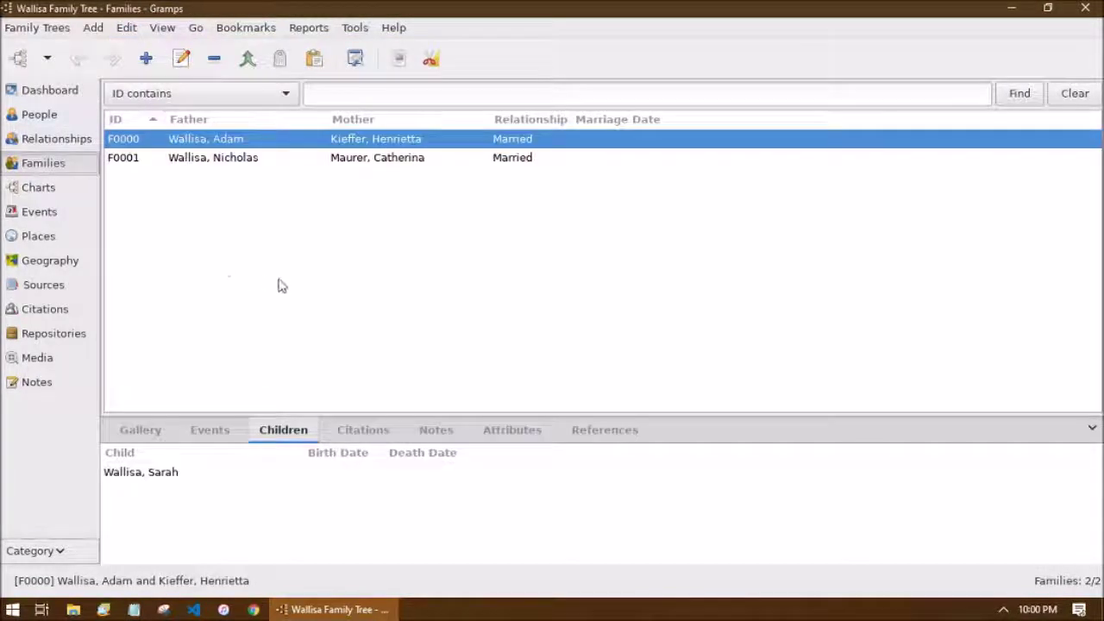